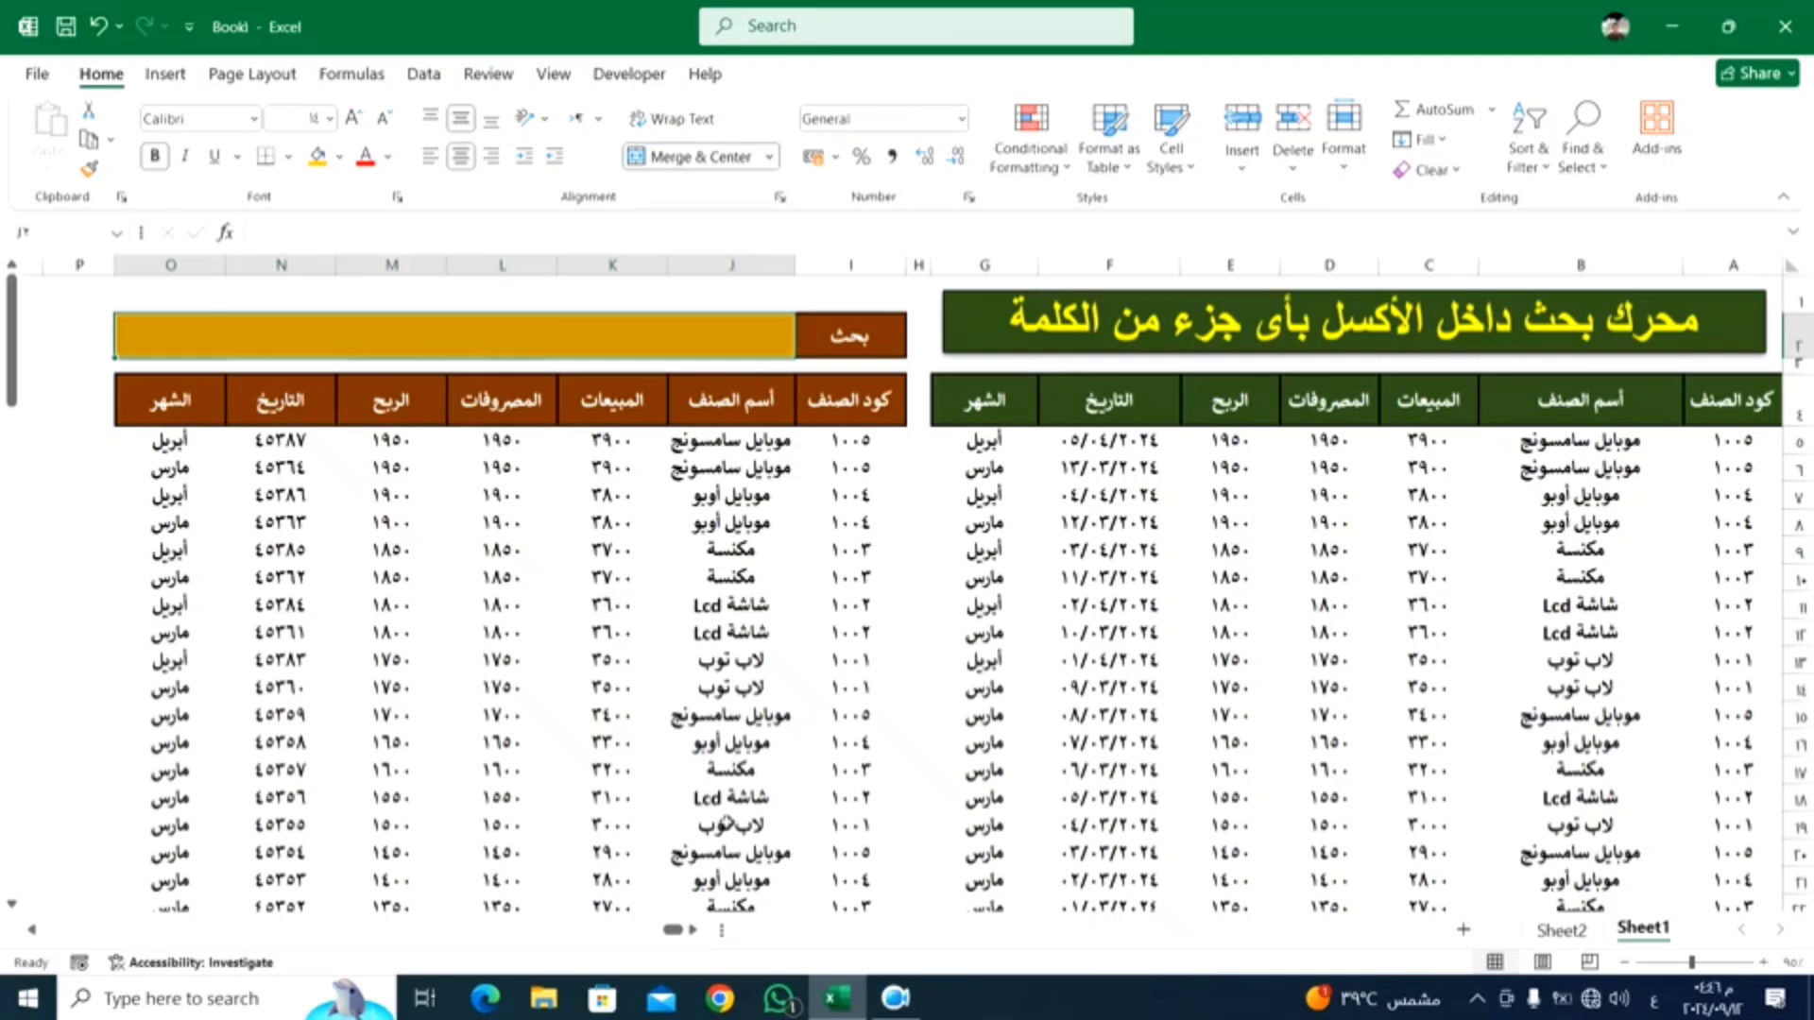
Step: Search the product list in the Sheet1 search cell for "مكنسة", "لاب" and "موبايل" in turn
type("مكنسة")
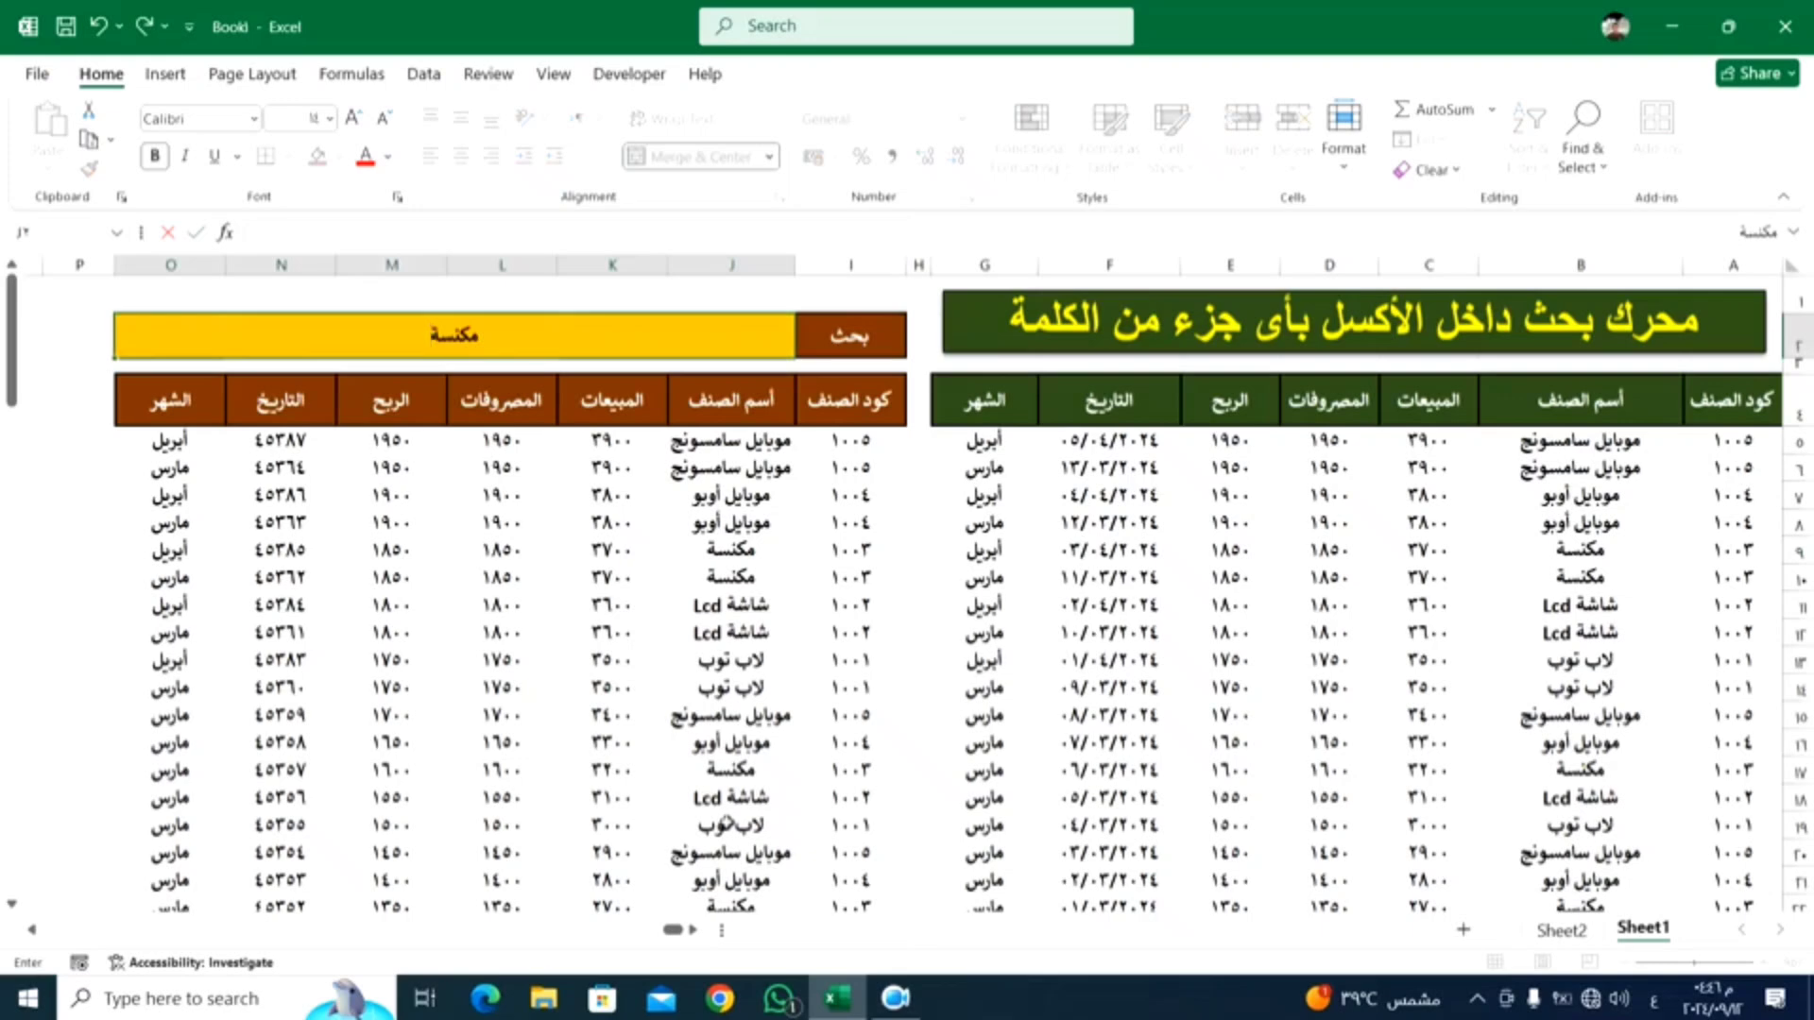
key("Return")
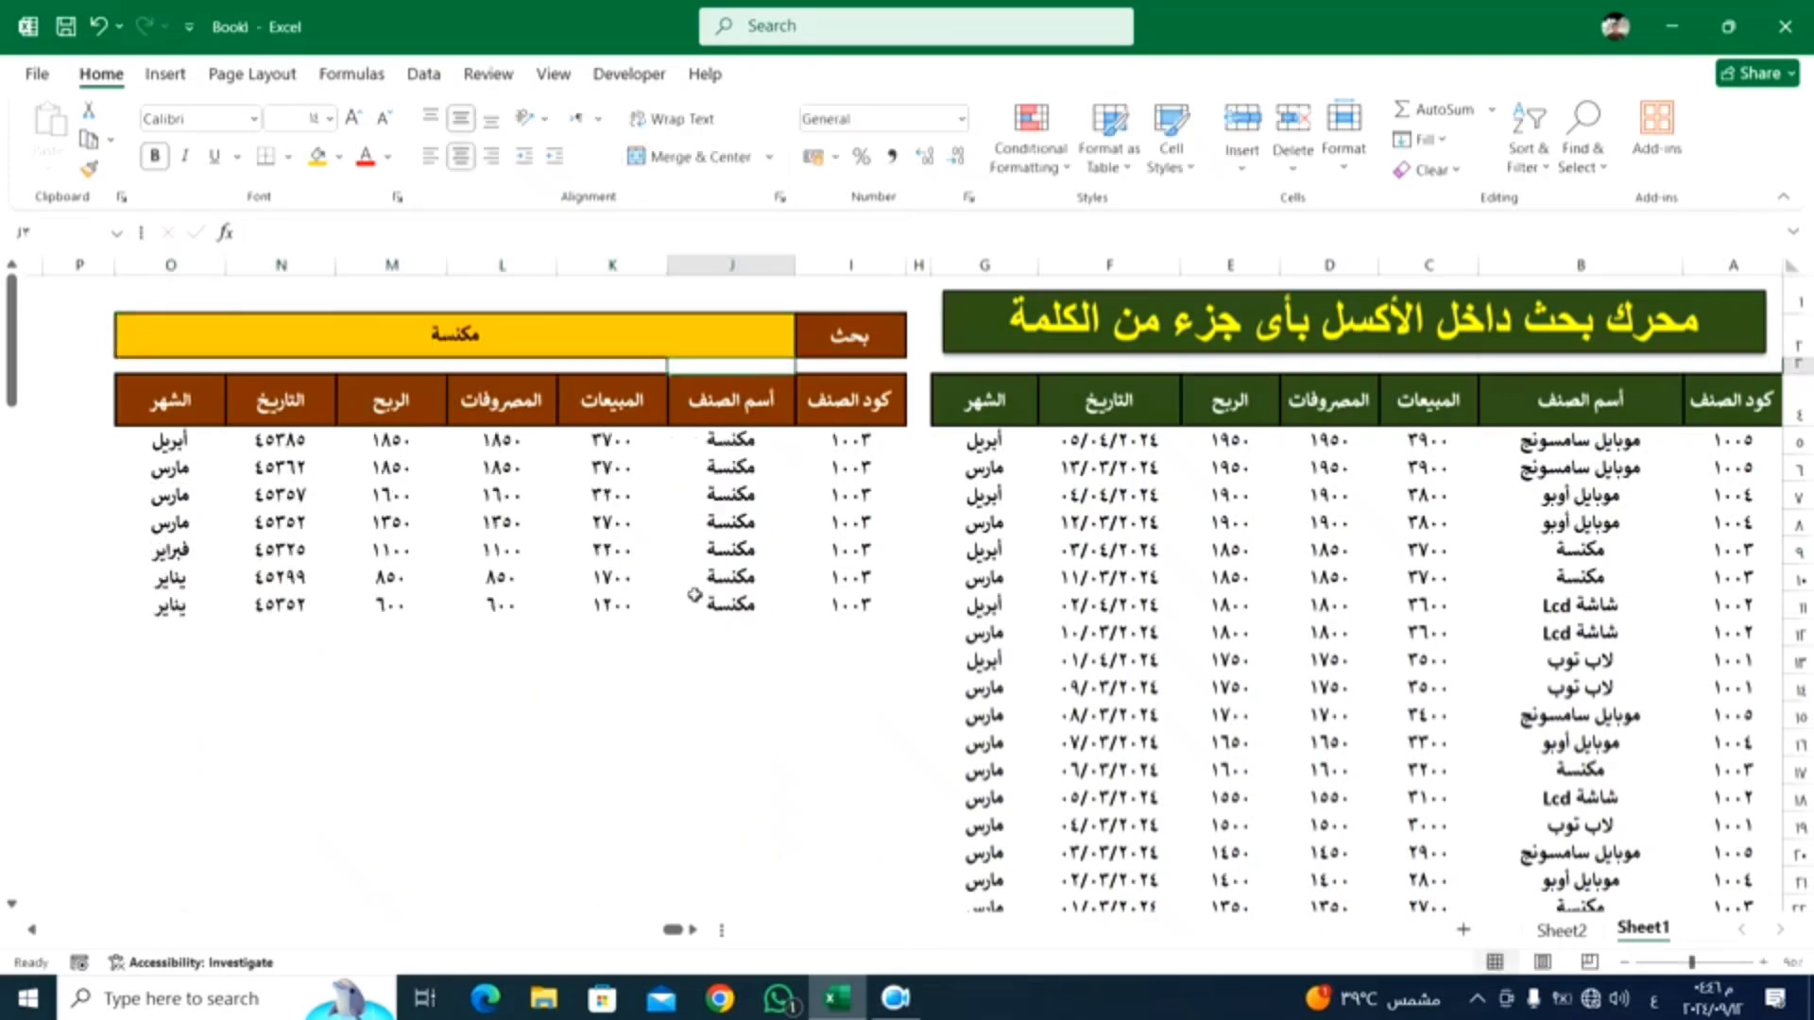
left_click(462, 345)
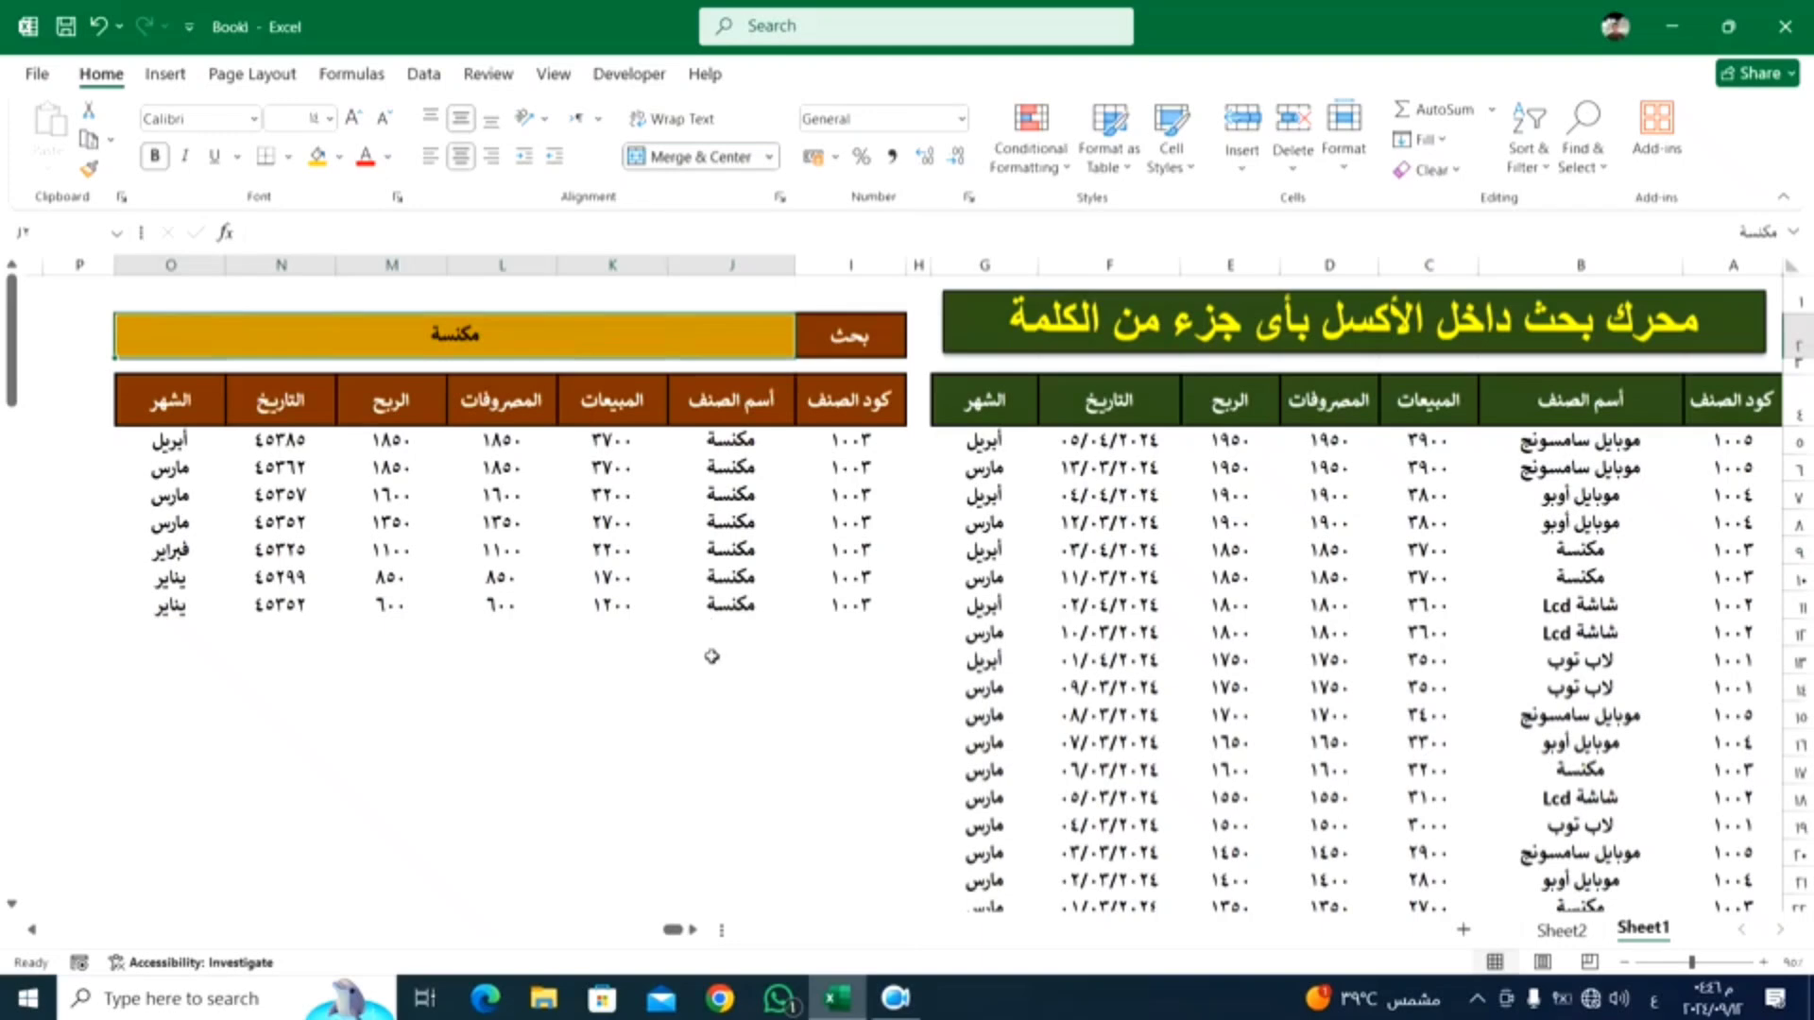
type("لاب")
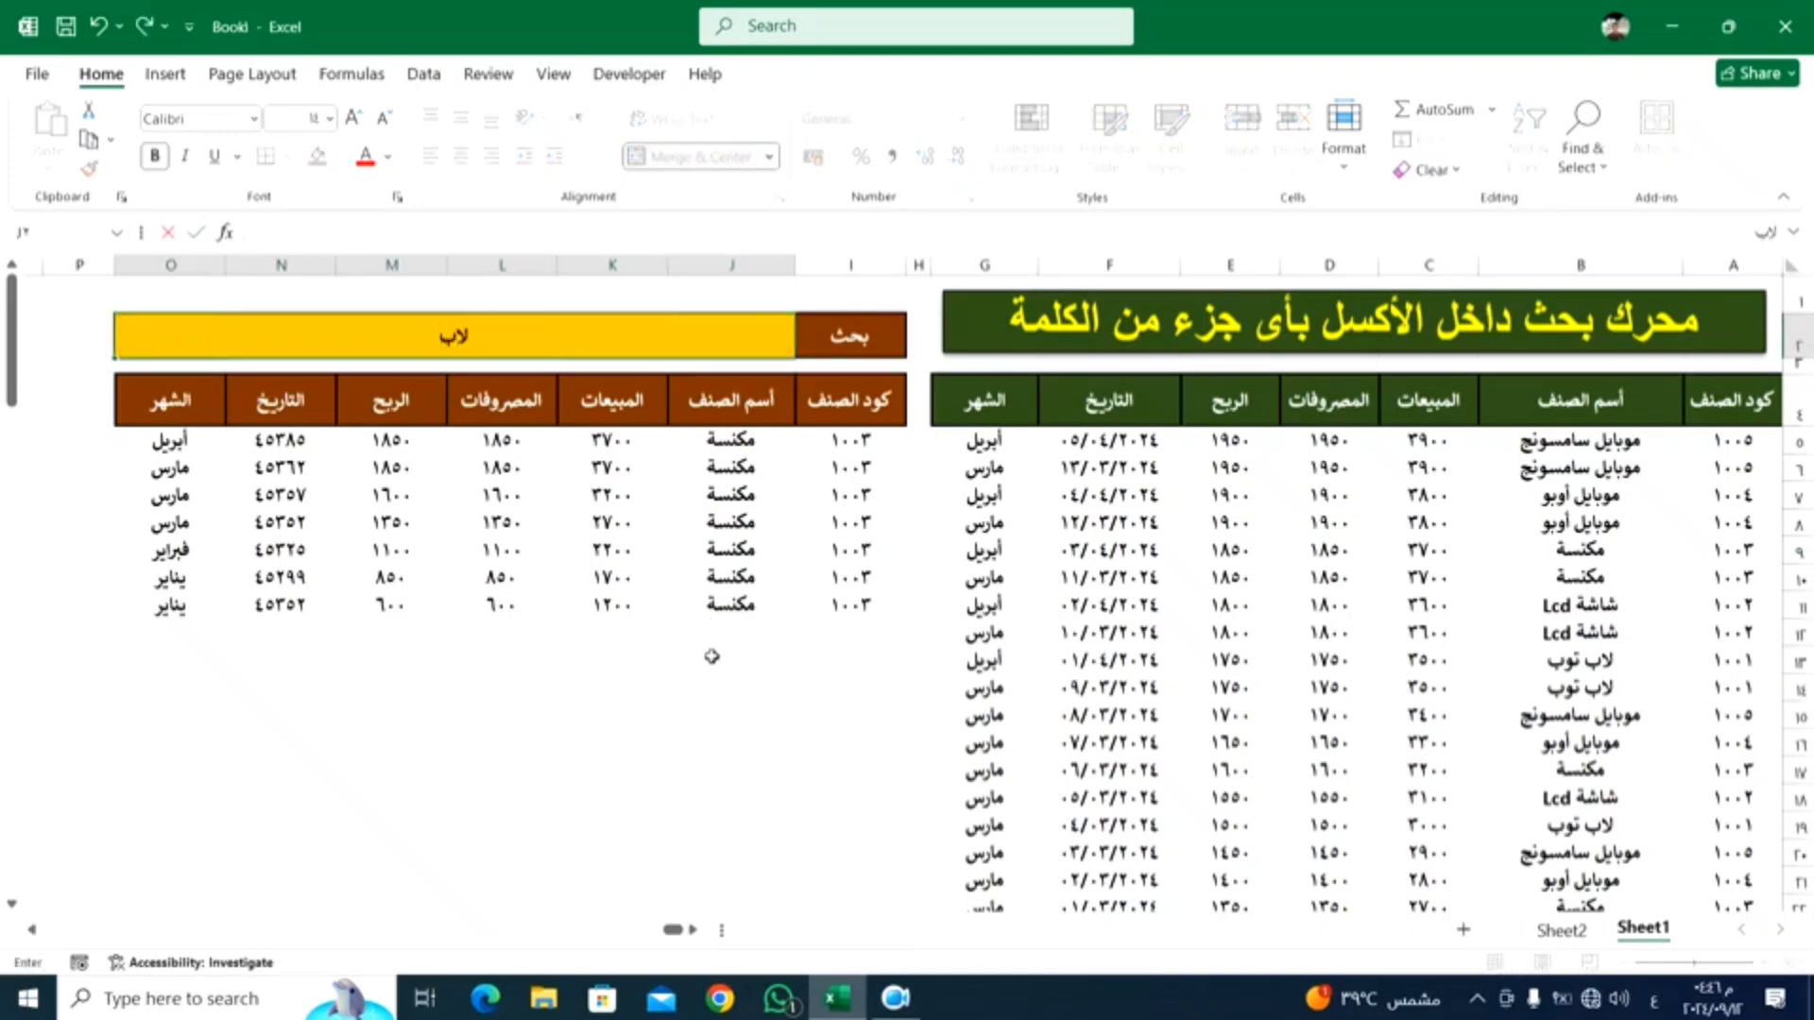
key("Return")
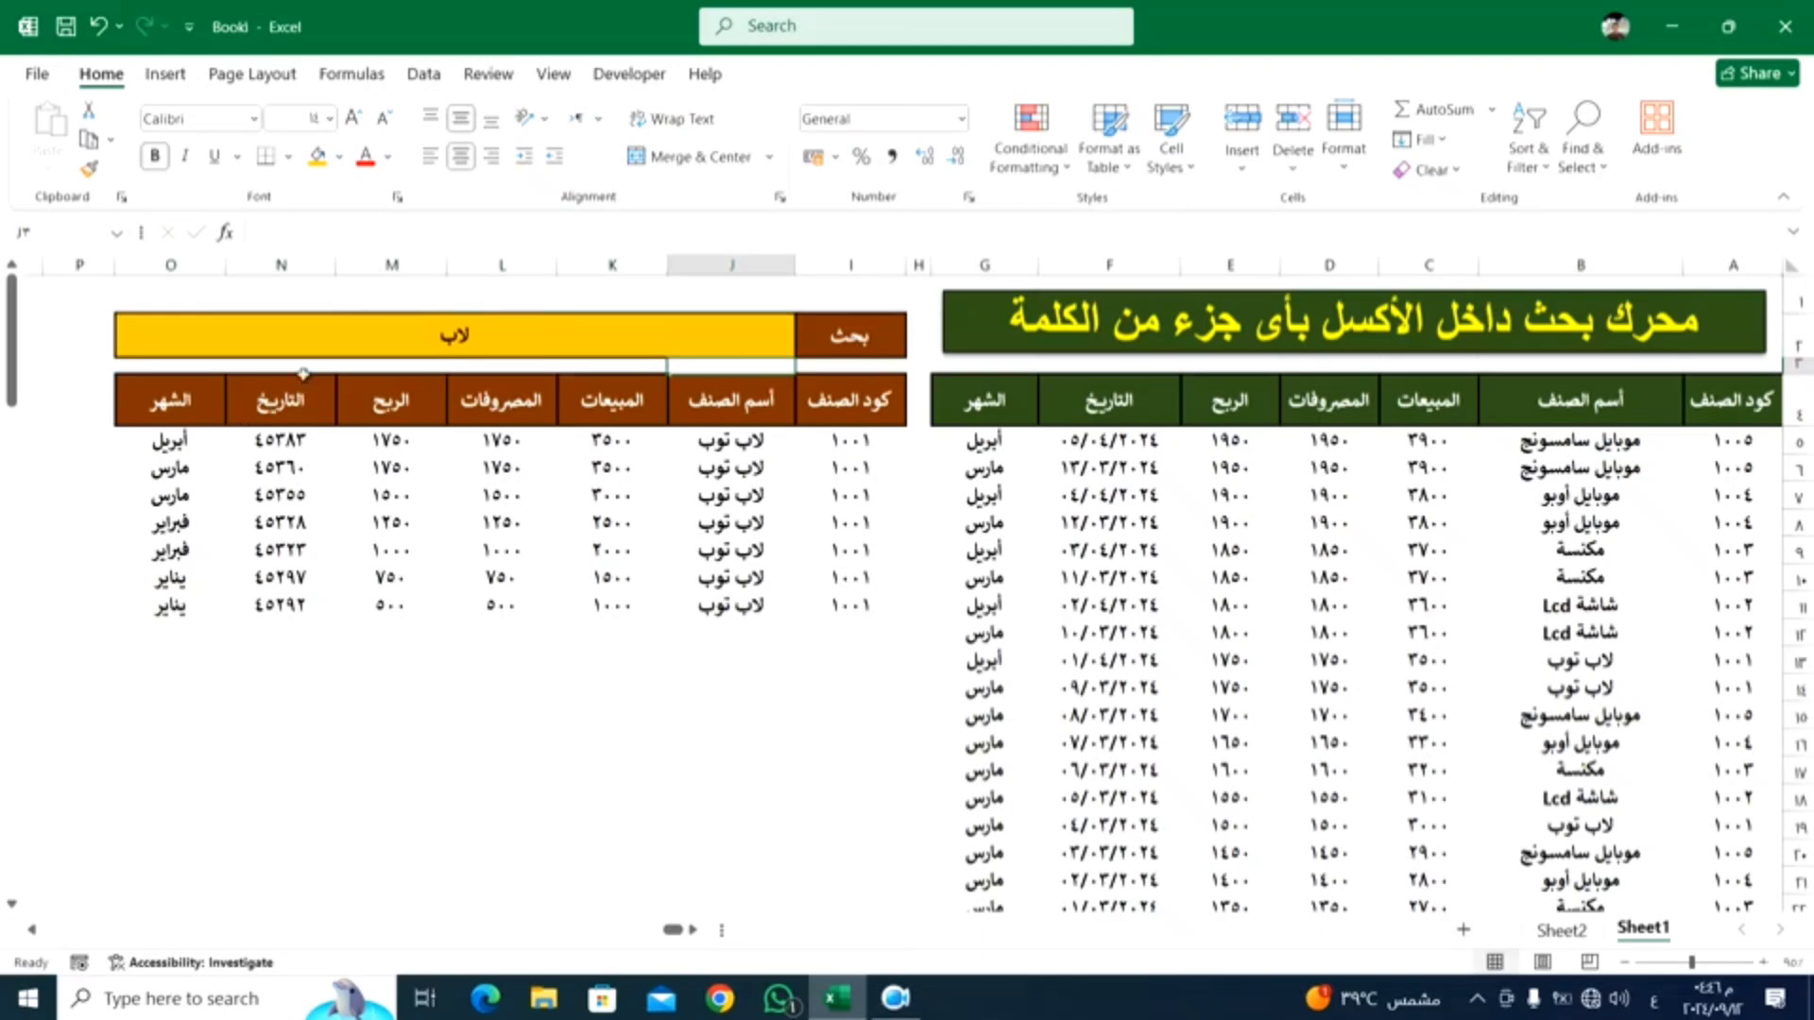
left_click(458, 341)
type("موبايل")
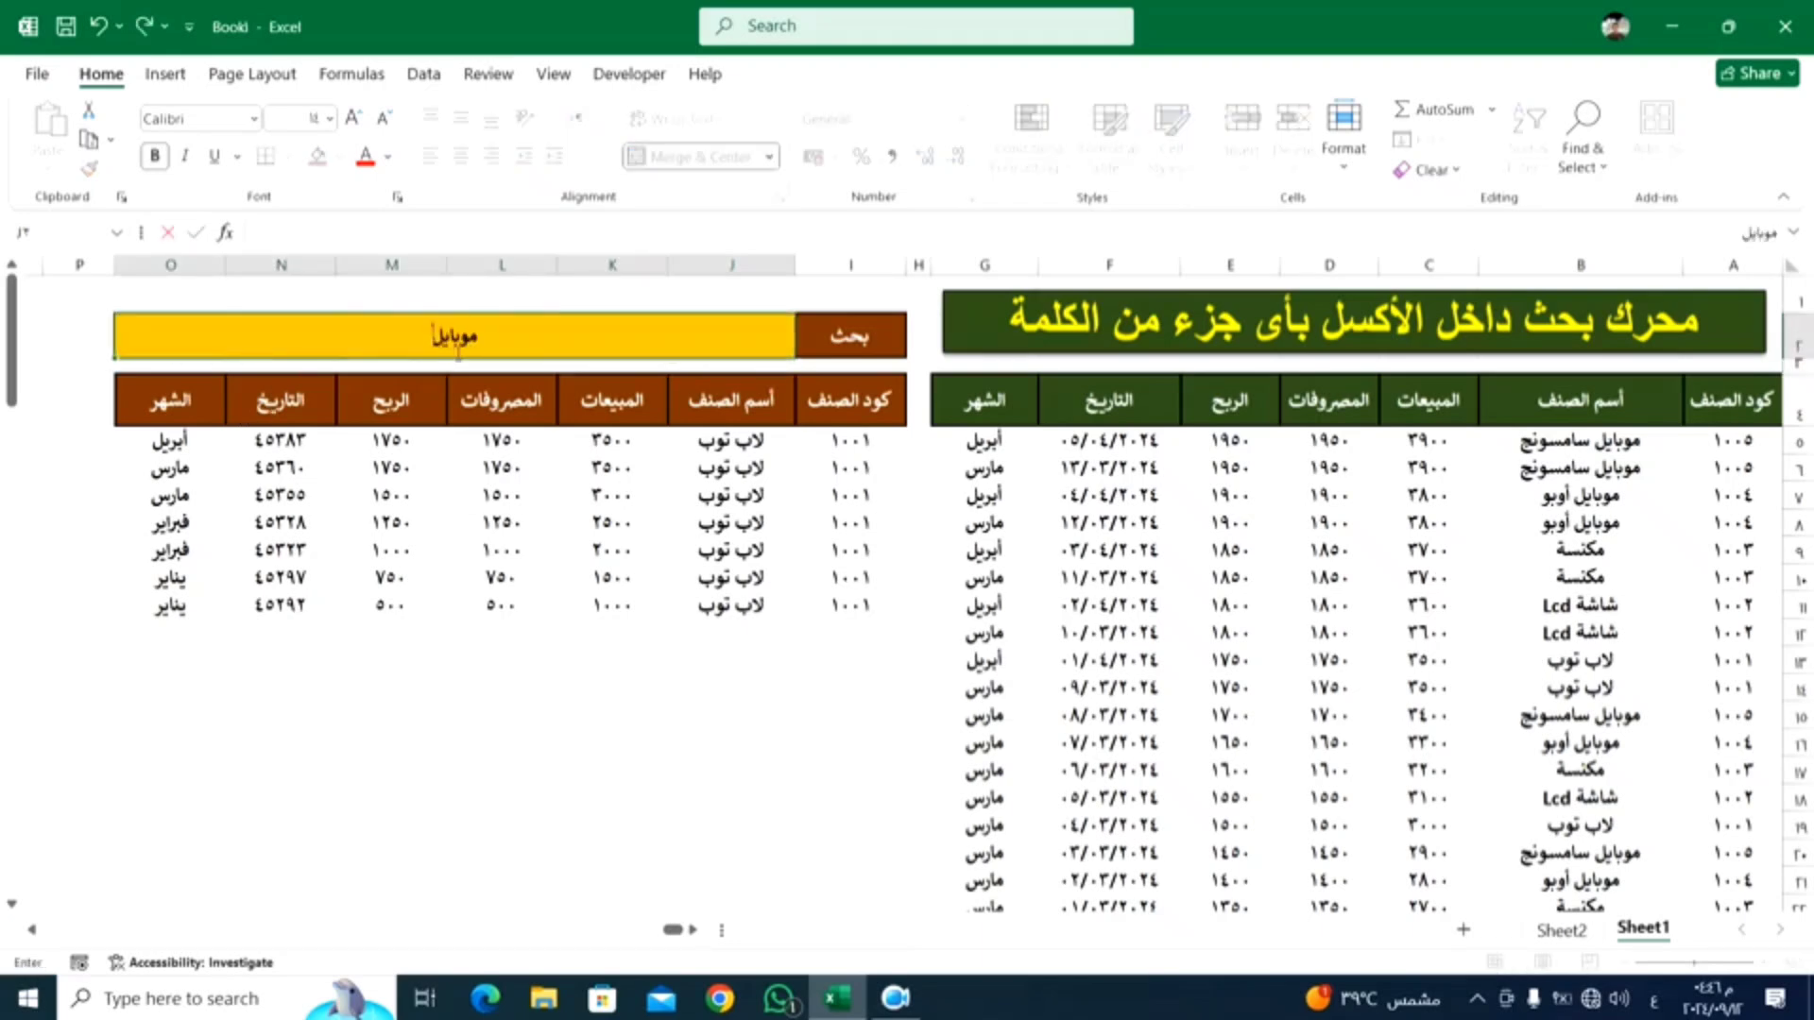
key("Return")
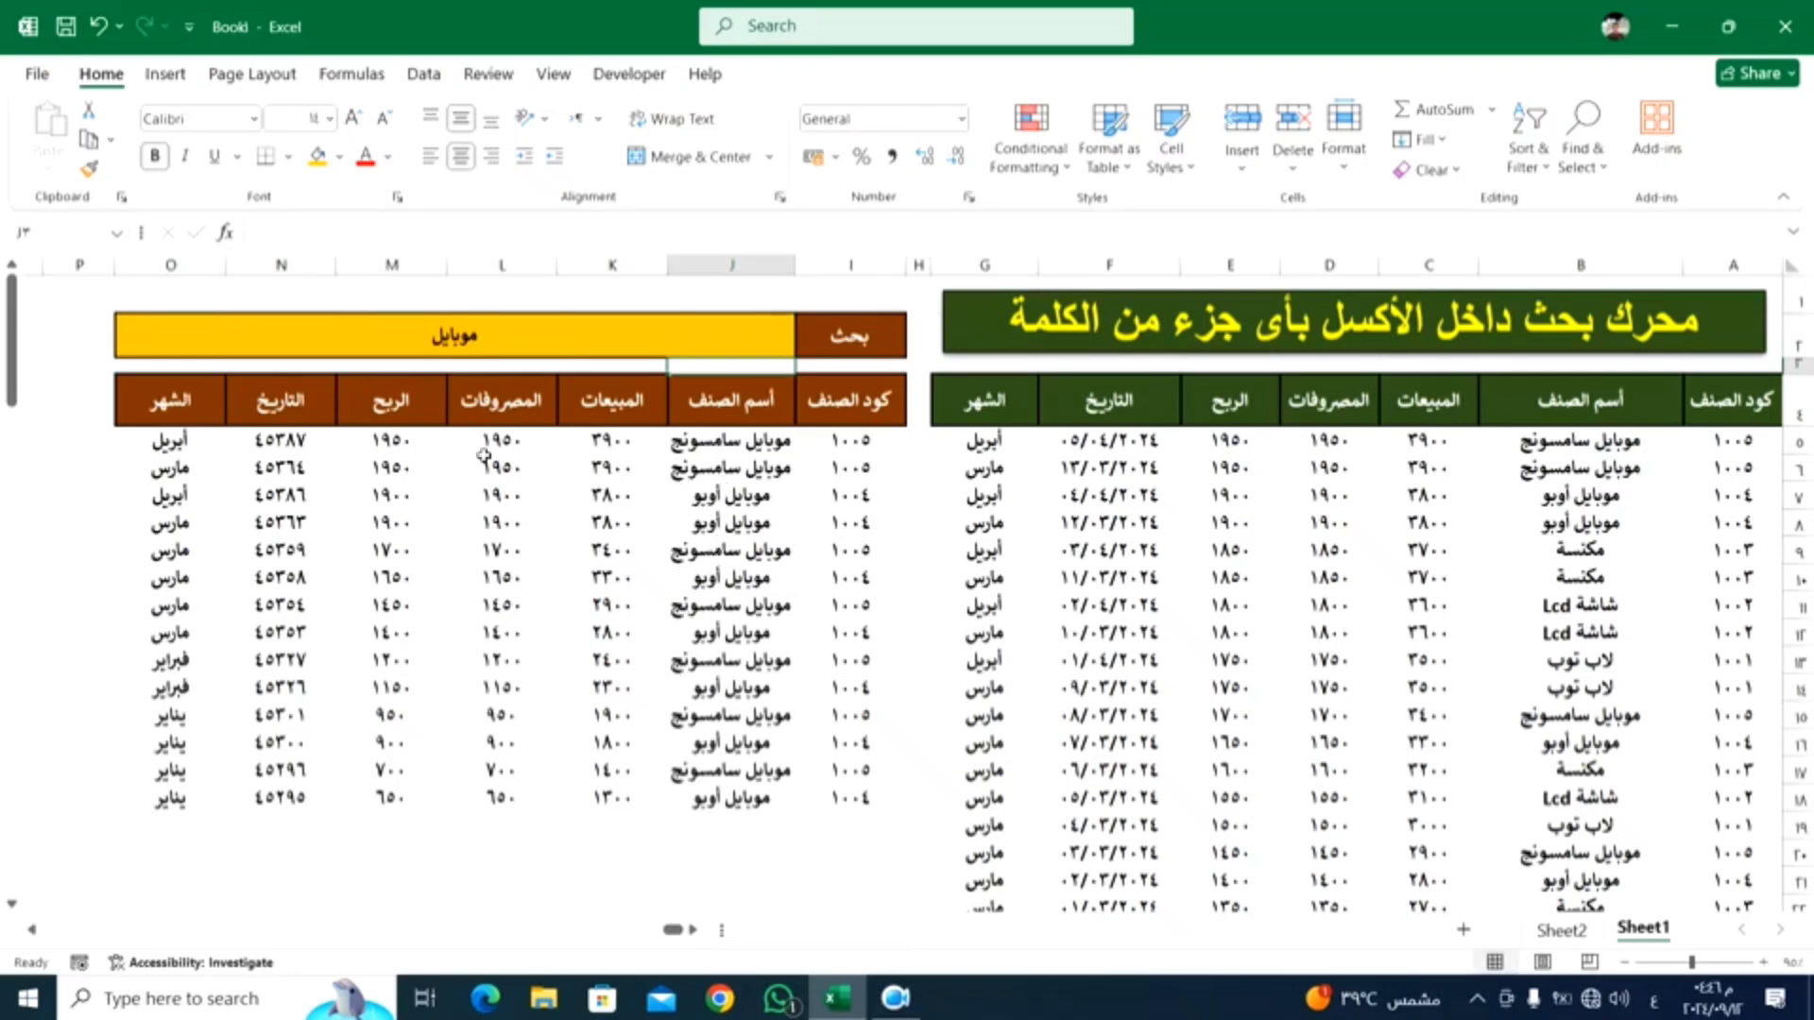
Step: Narrow the search term to "موبايل س" and clear the search cell
left_click(398, 347)
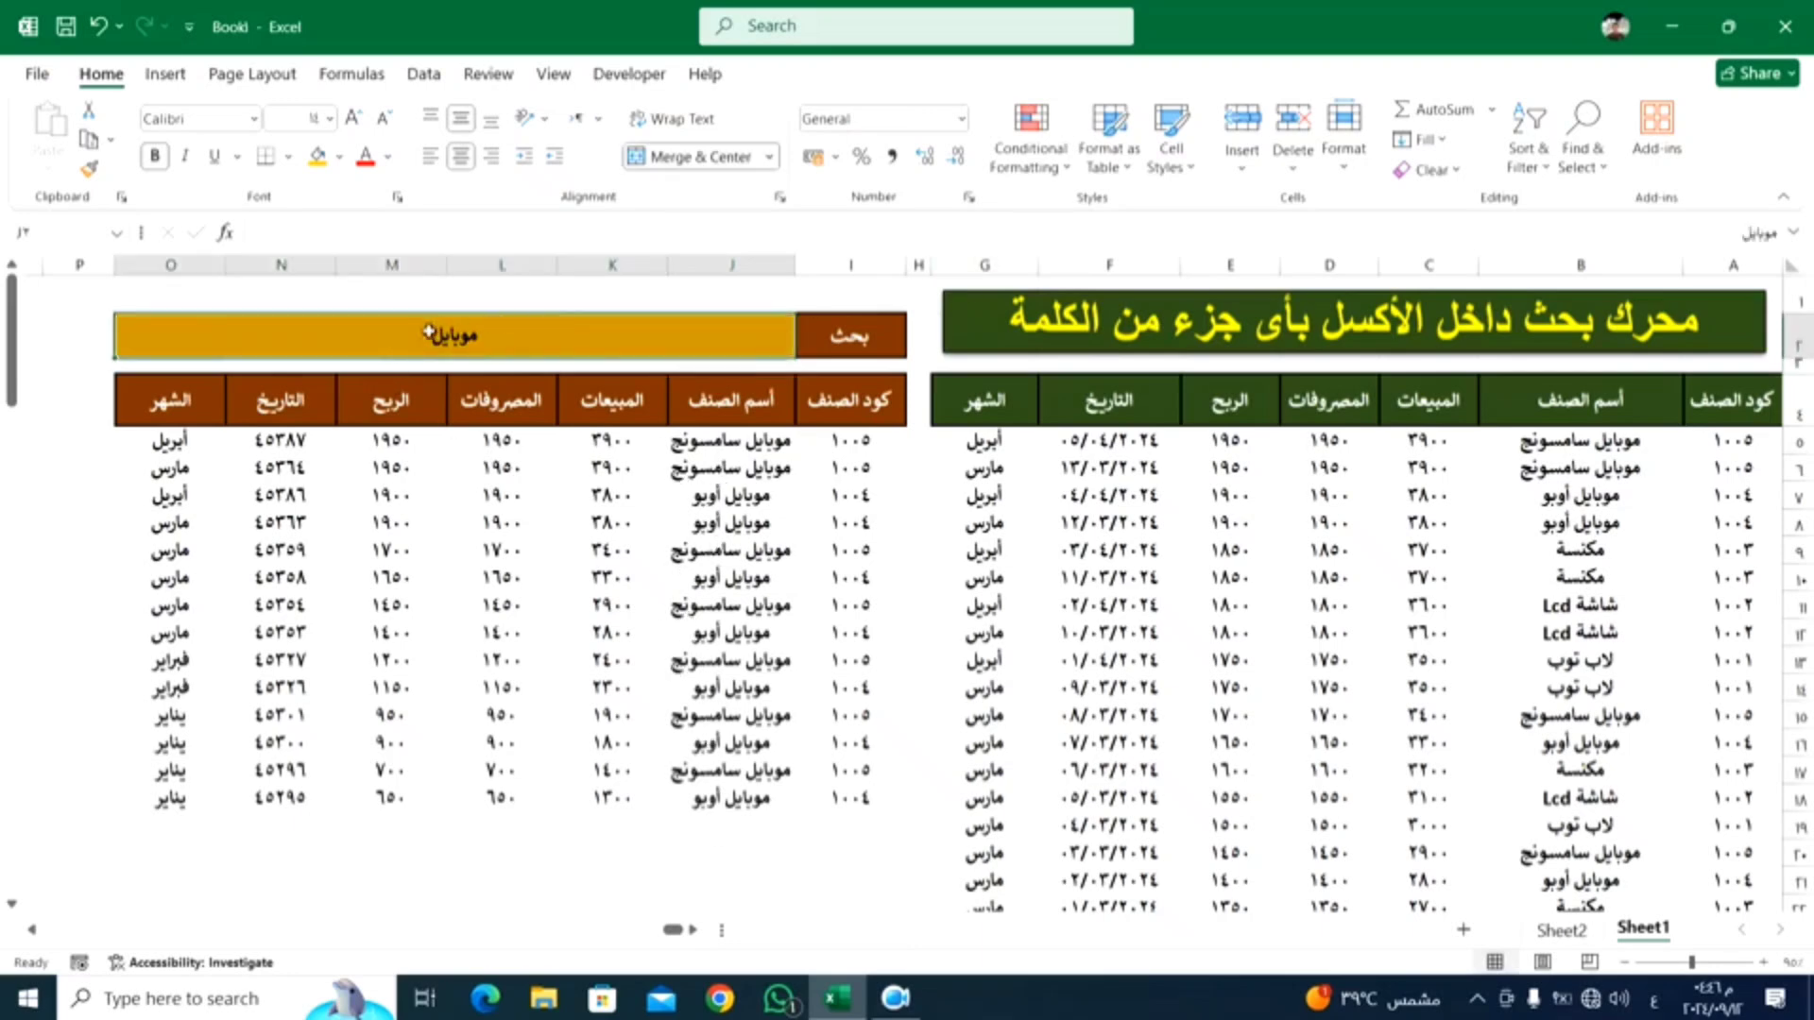
double_click(429, 332)
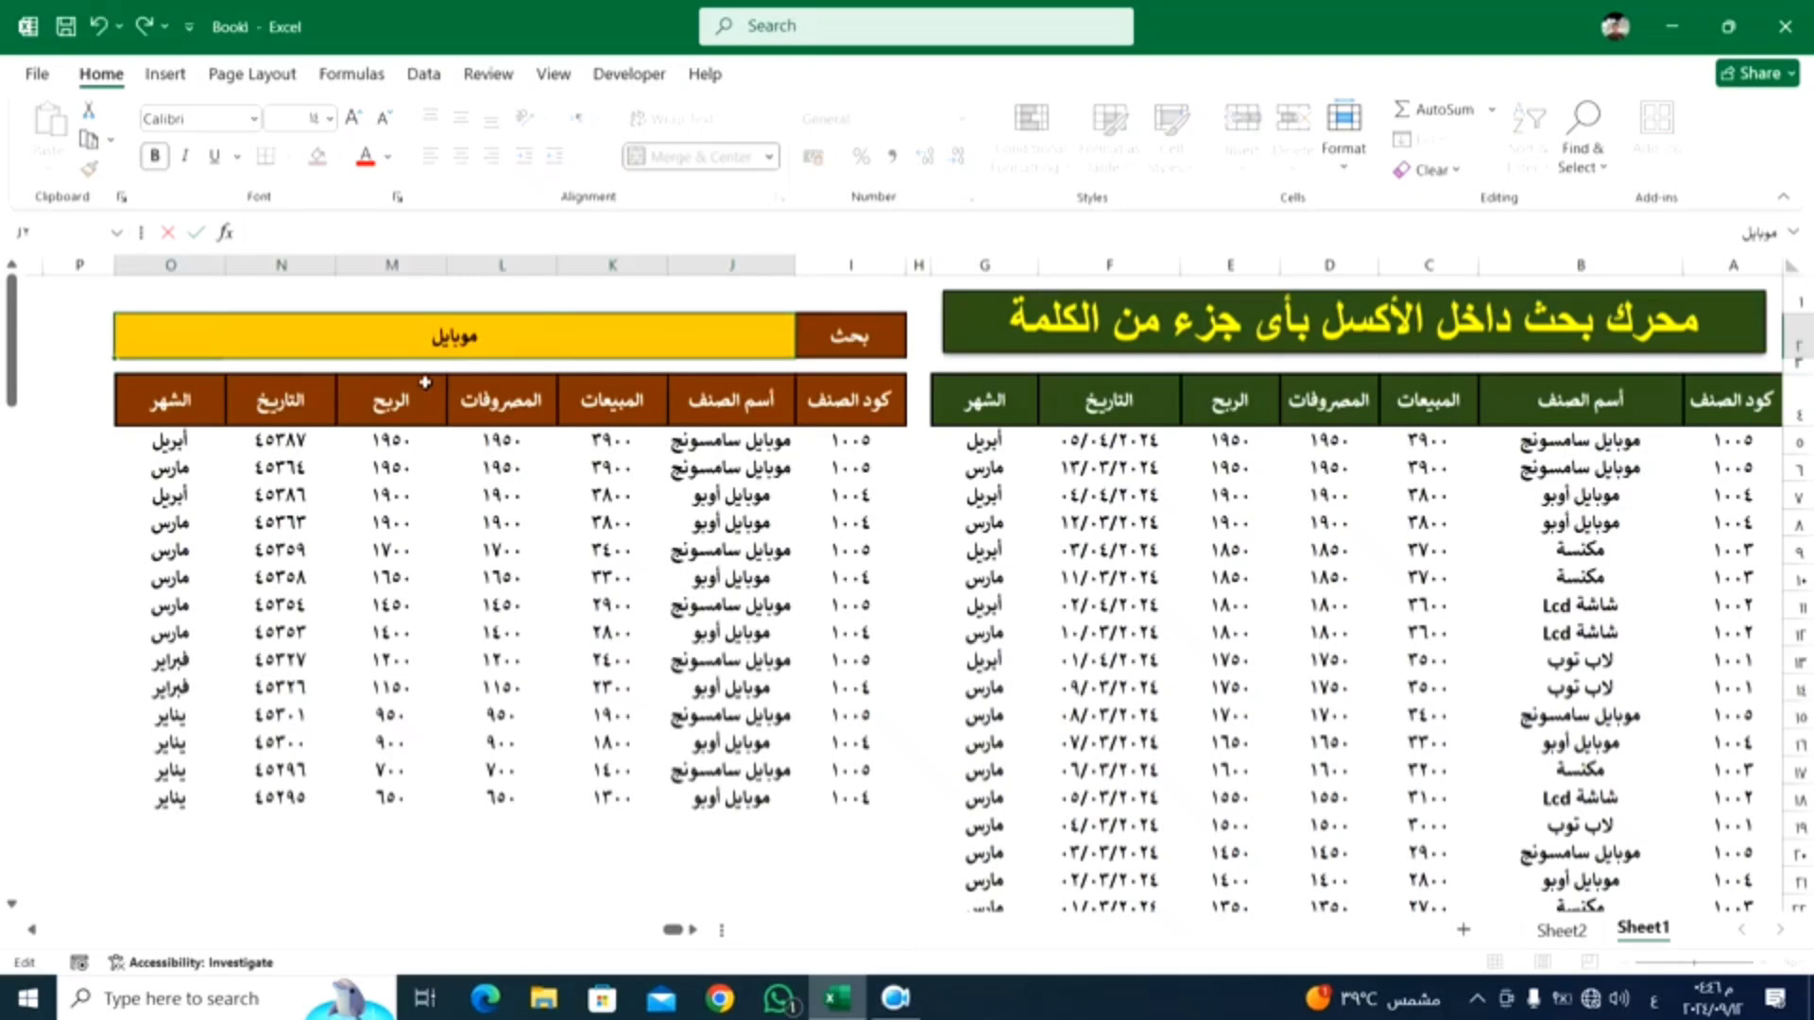
type("س")
key("Return")
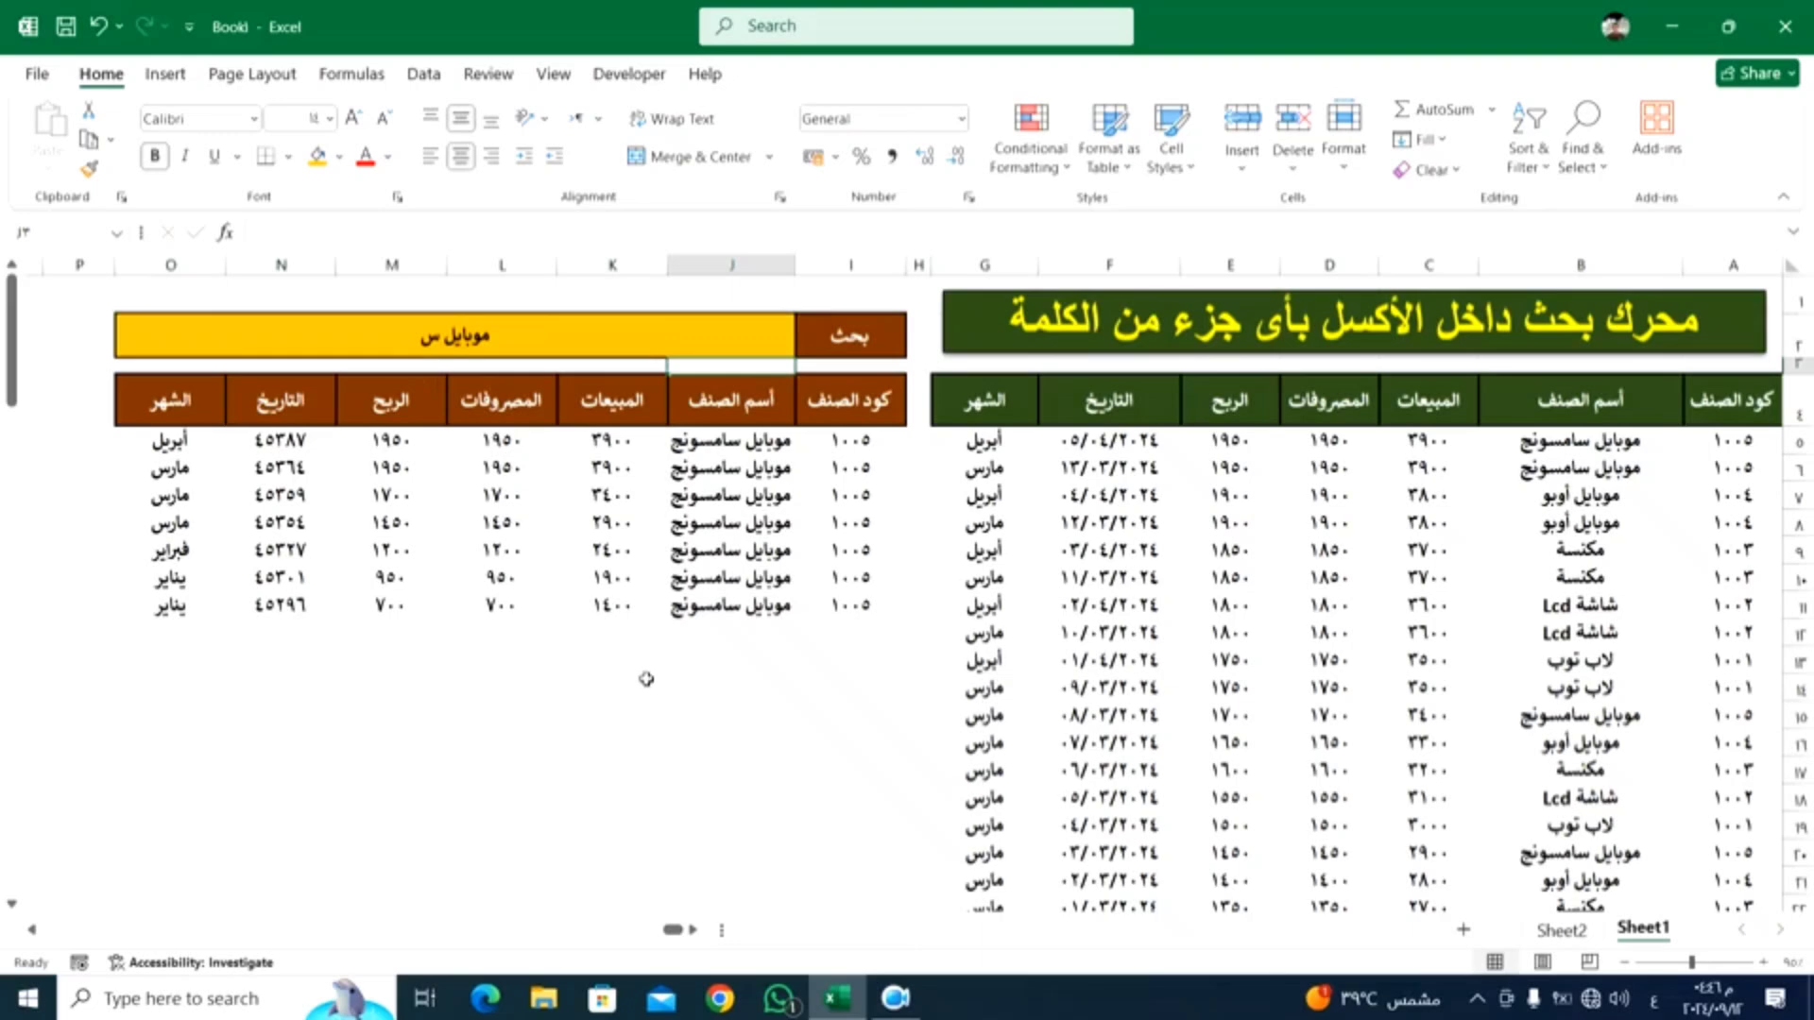
left_click(437, 348)
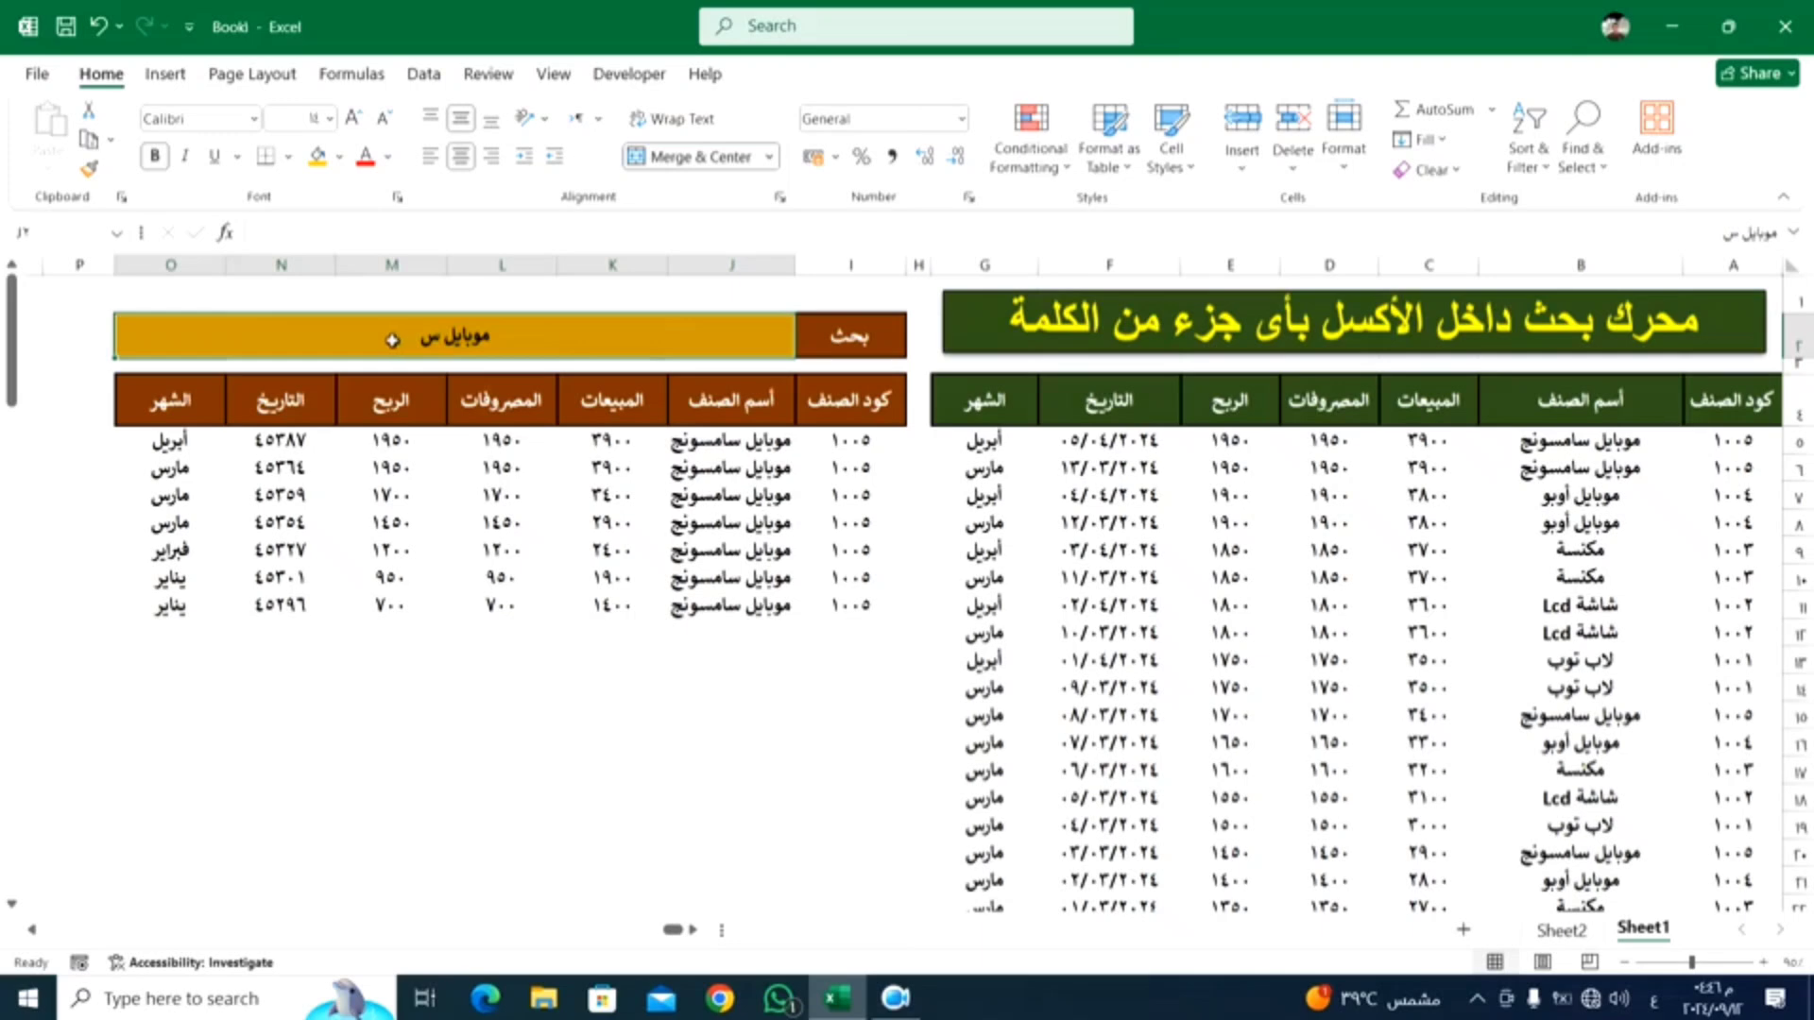
key("Delete")
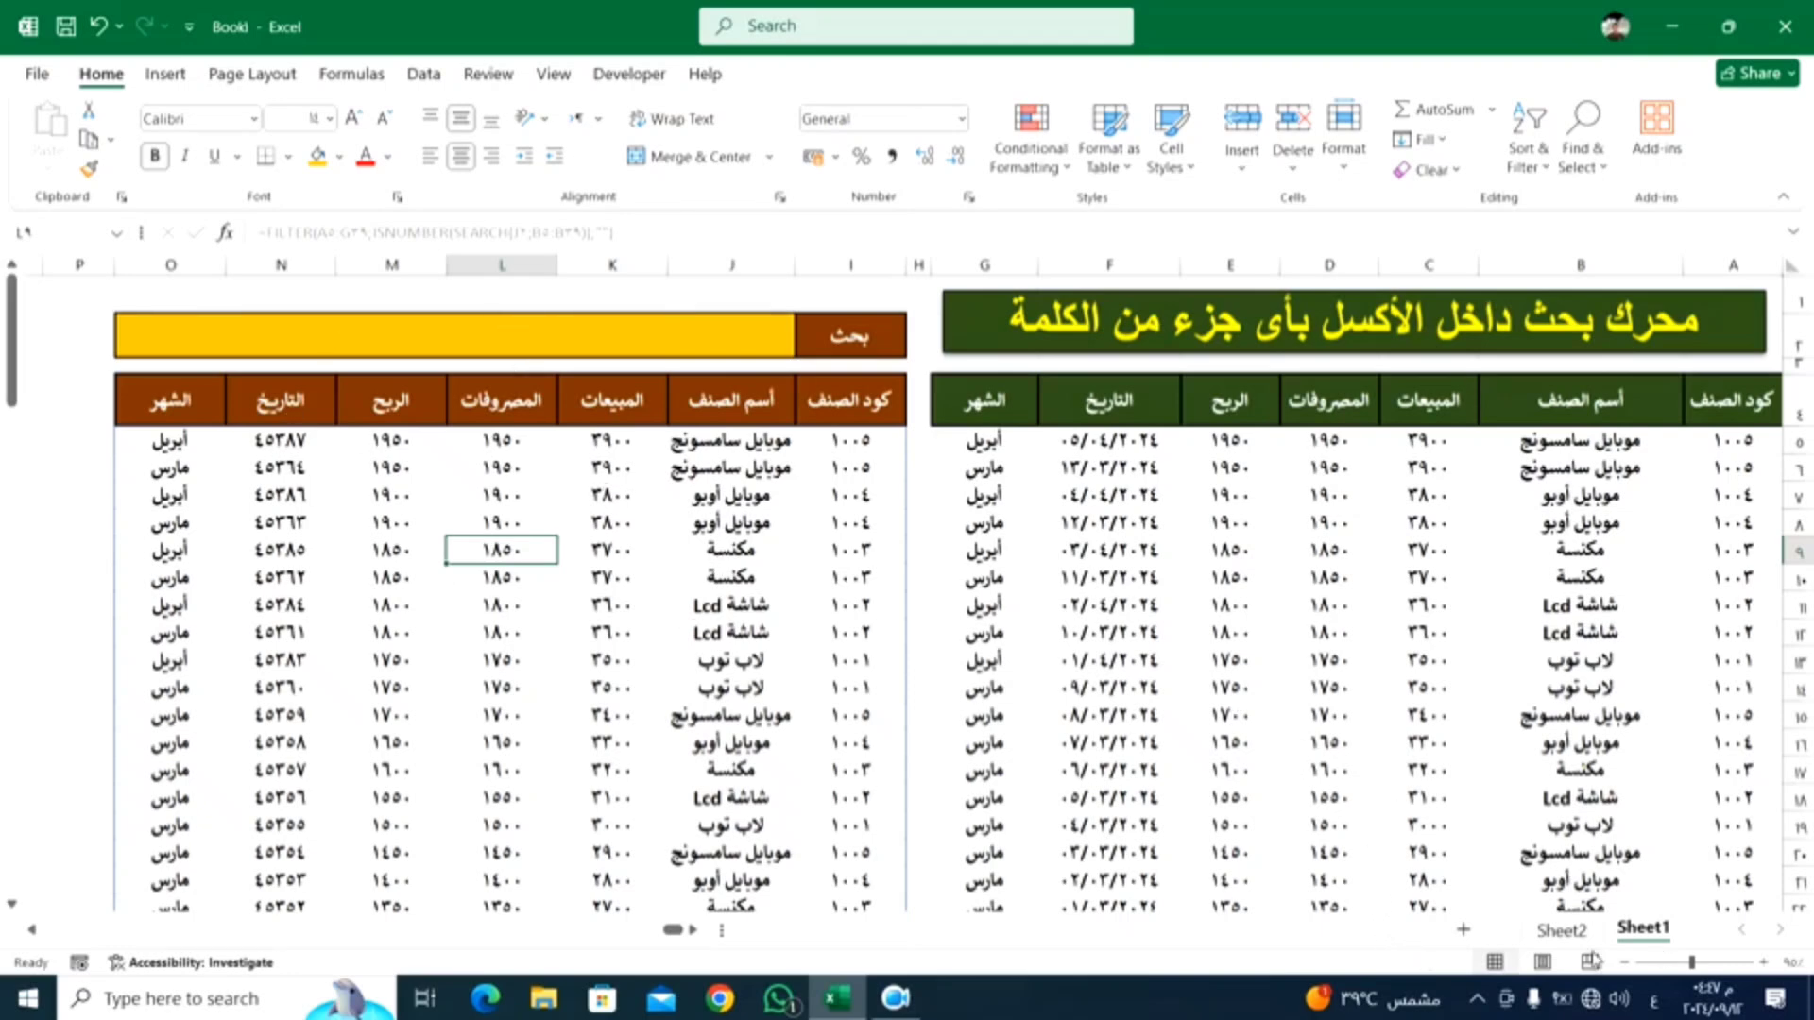
Step: View Sheet2 and return to the data table on Sheet1
left_click(1560, 930)
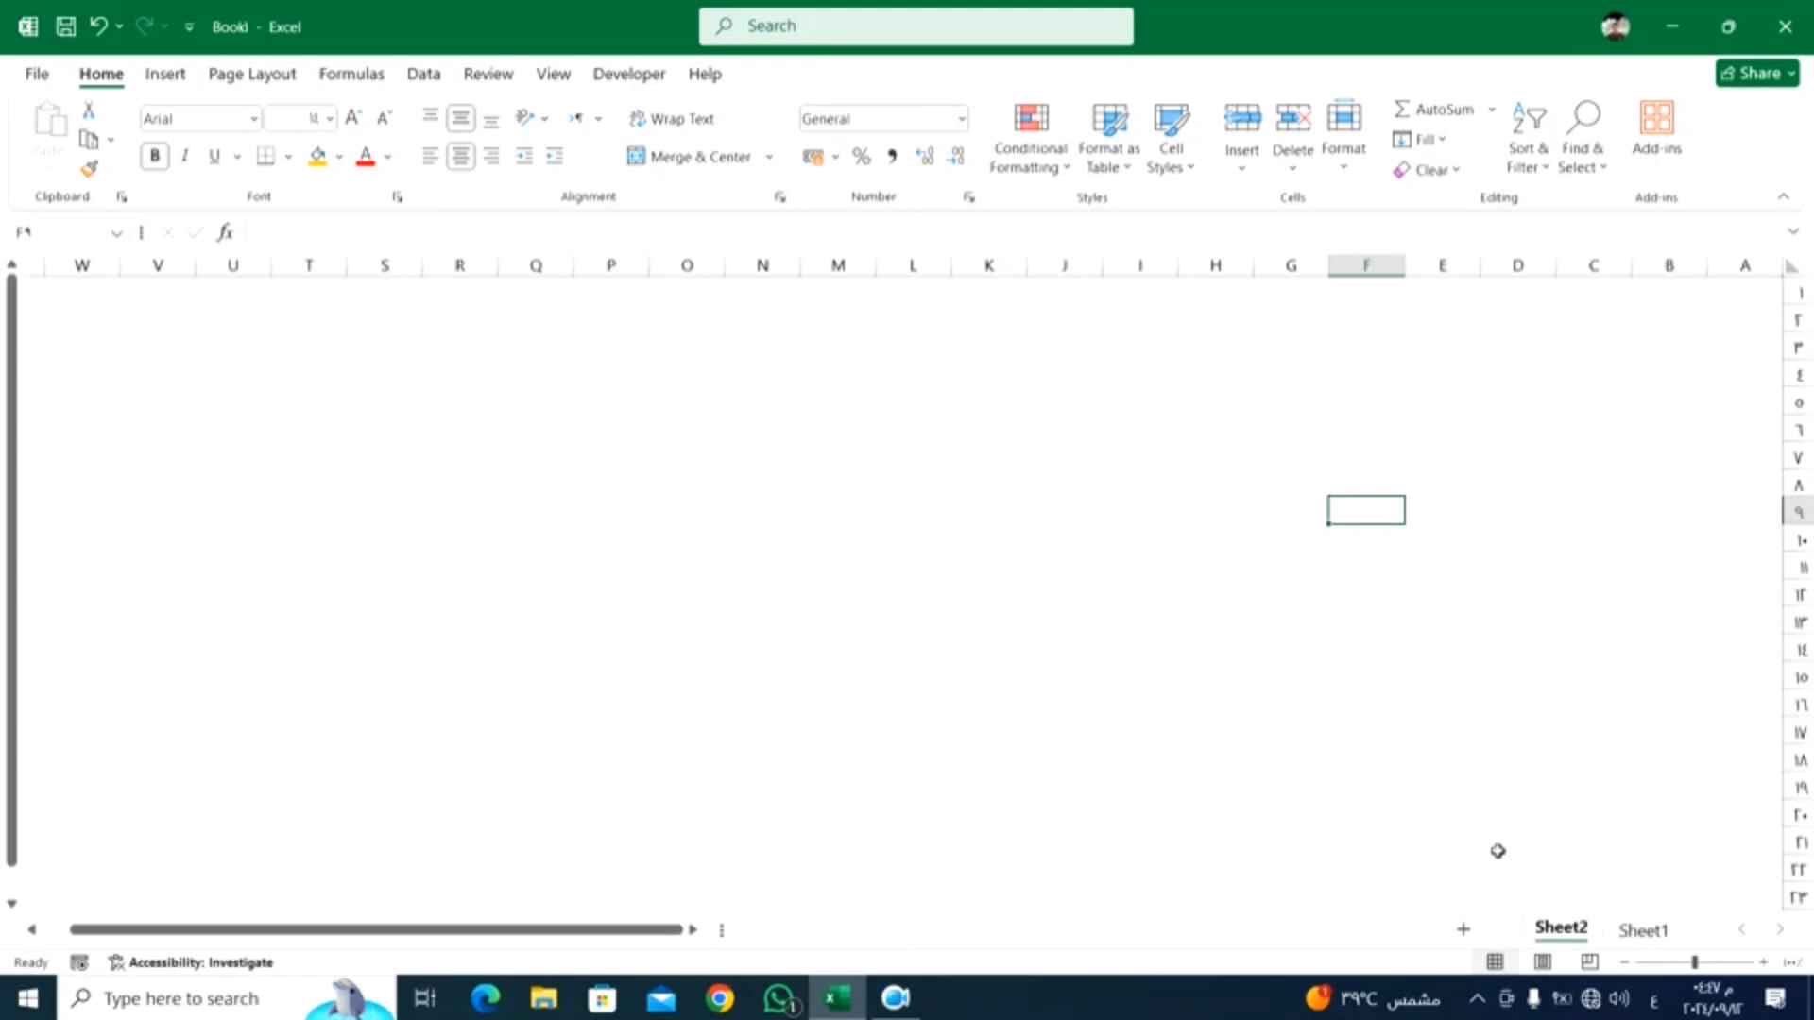
left_click(1644, 929)
left_click(1395, 667)
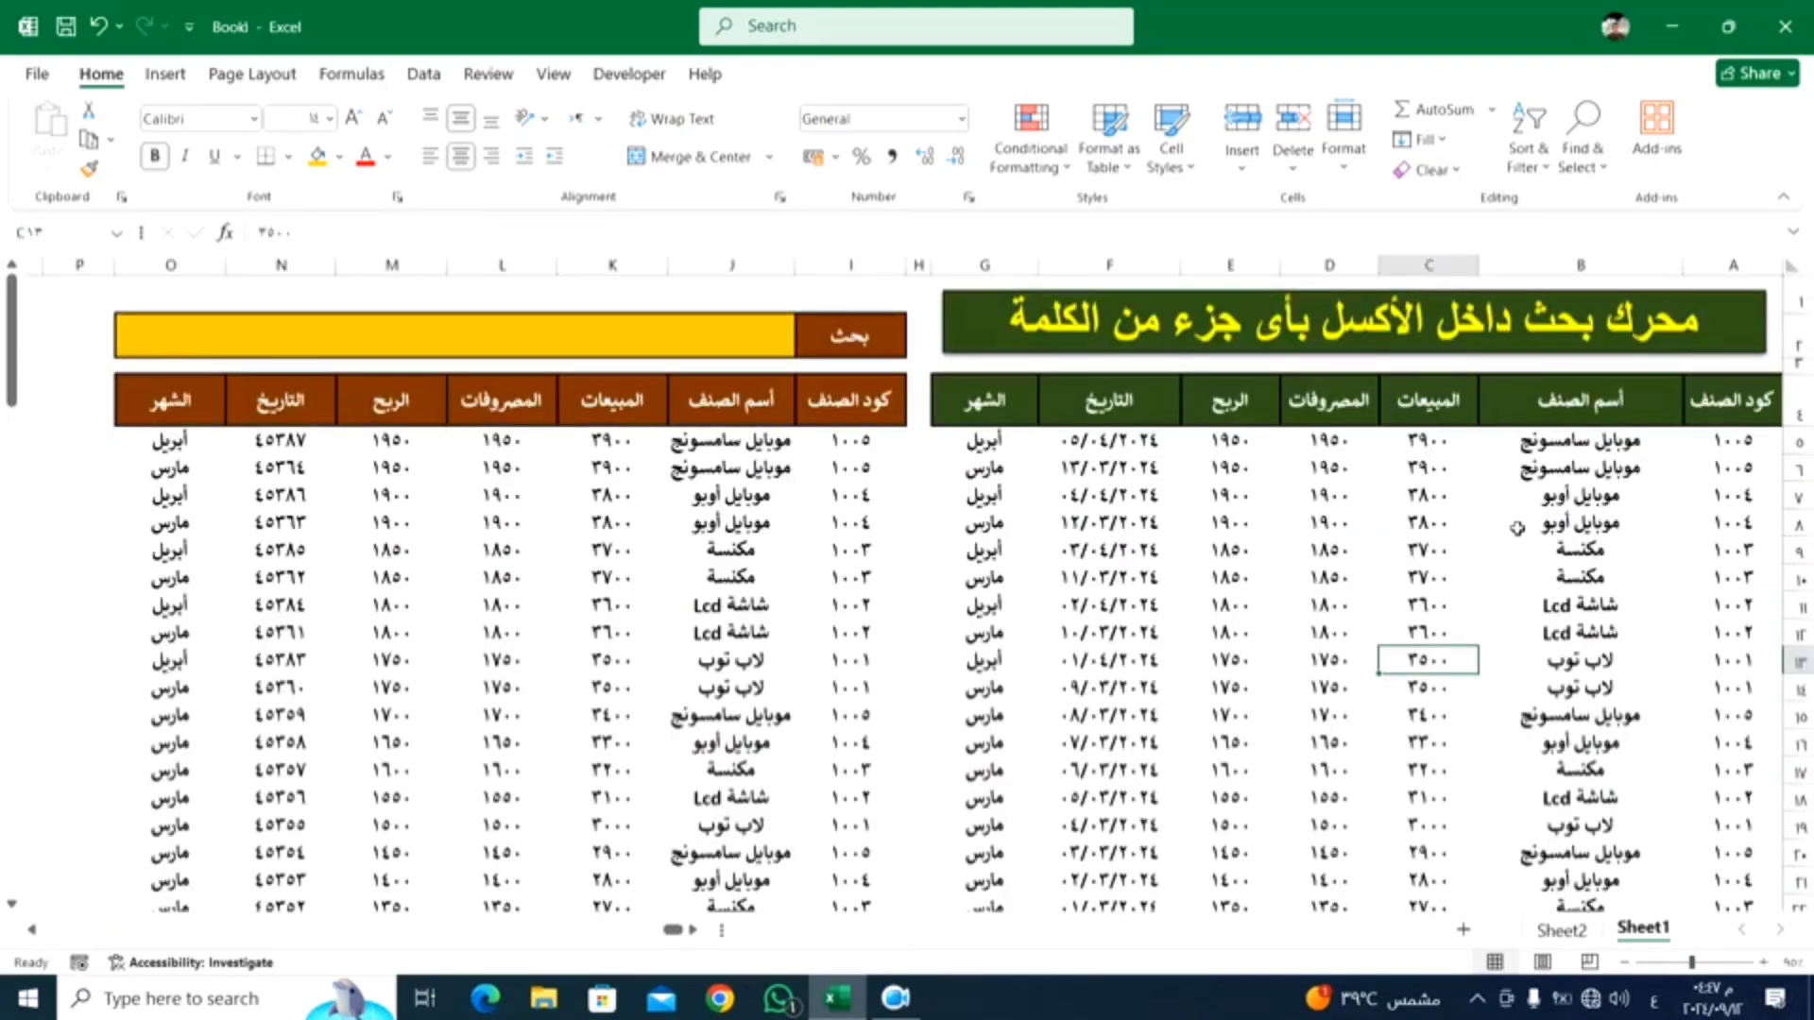
Step: Copy the header row A4:G4 of the data table on Sheet1 and paste it at cell A4 of Sheet2
left_click_drag(1736, 405, 950, 402)
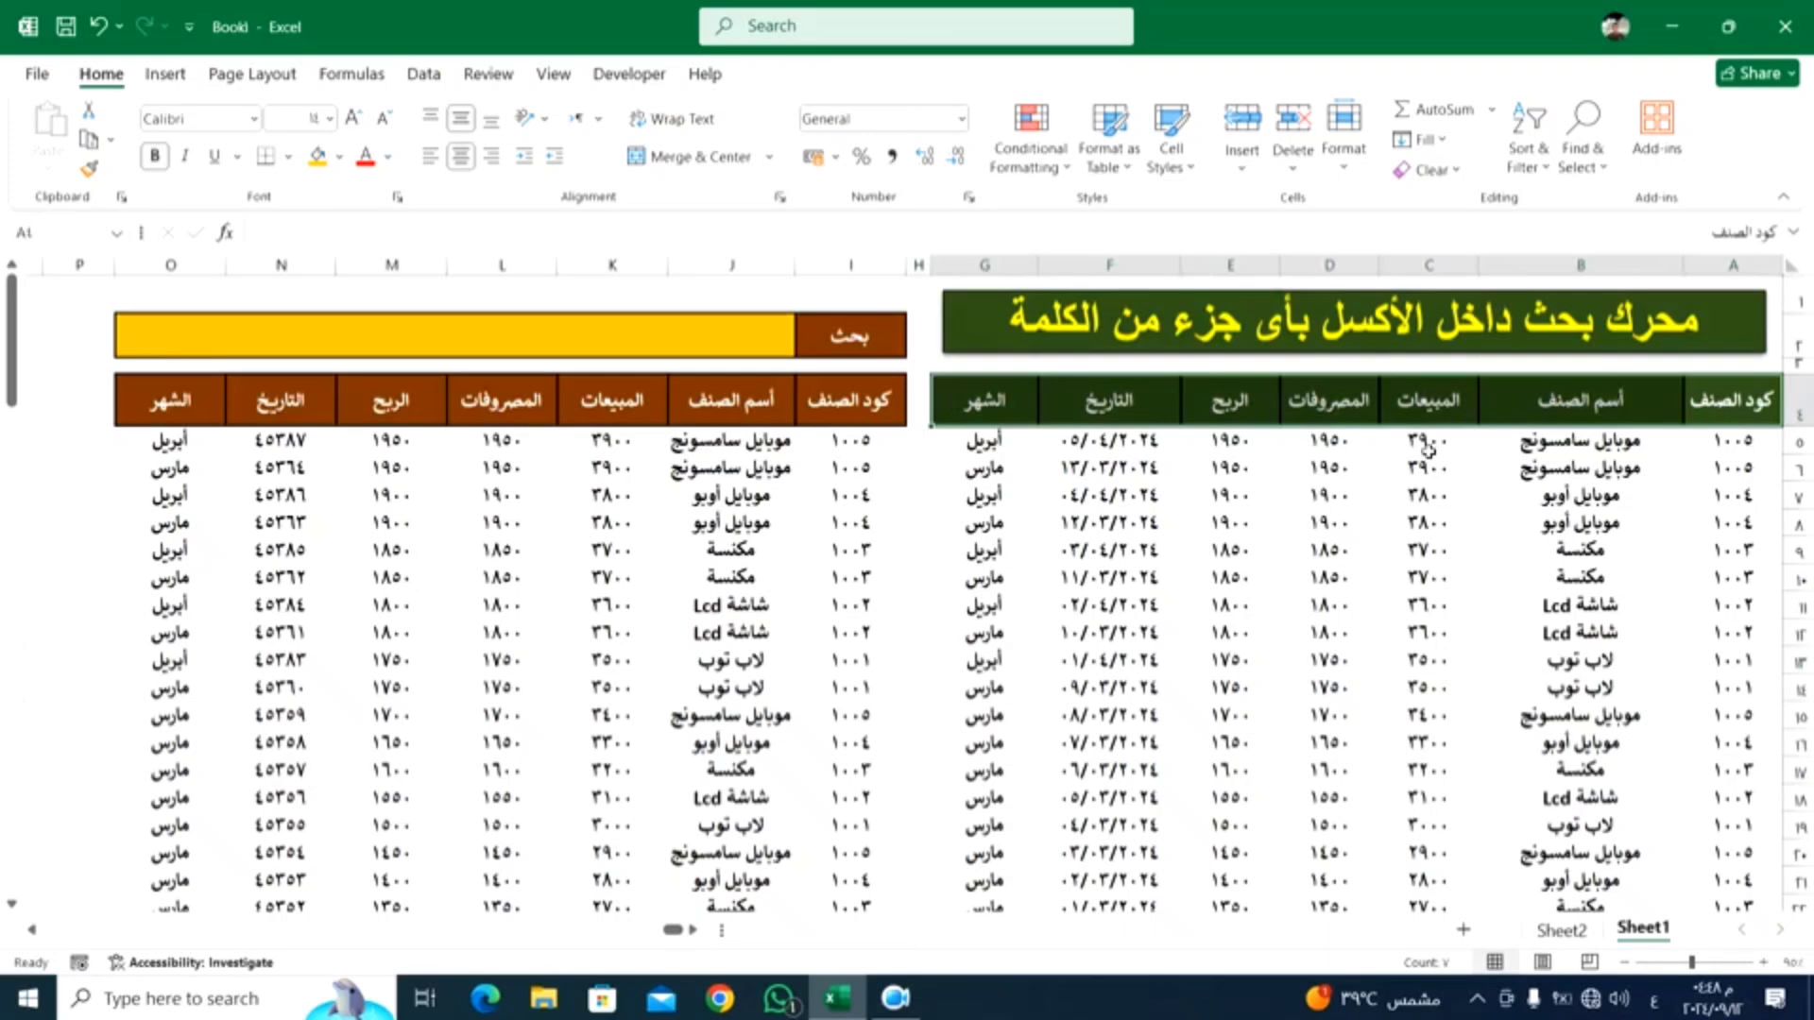
right_click(1360, 404)
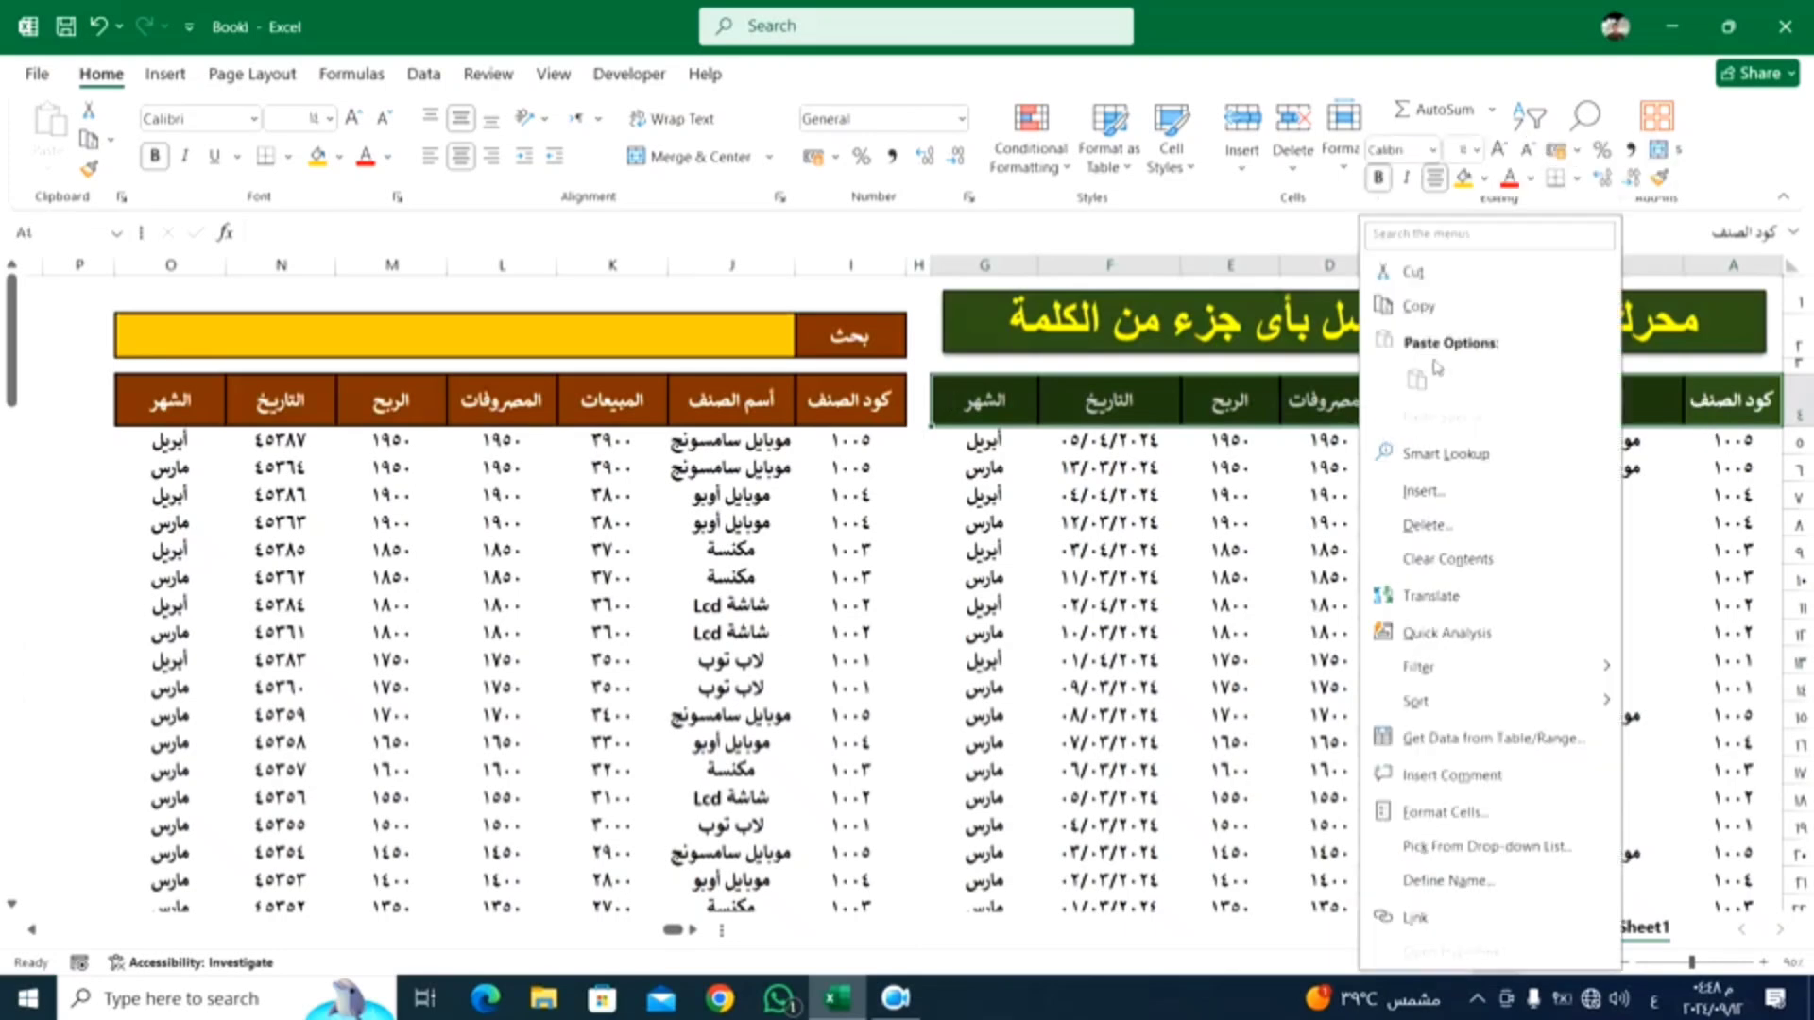
left_click(1437, 308)
left_click(1559, 927)
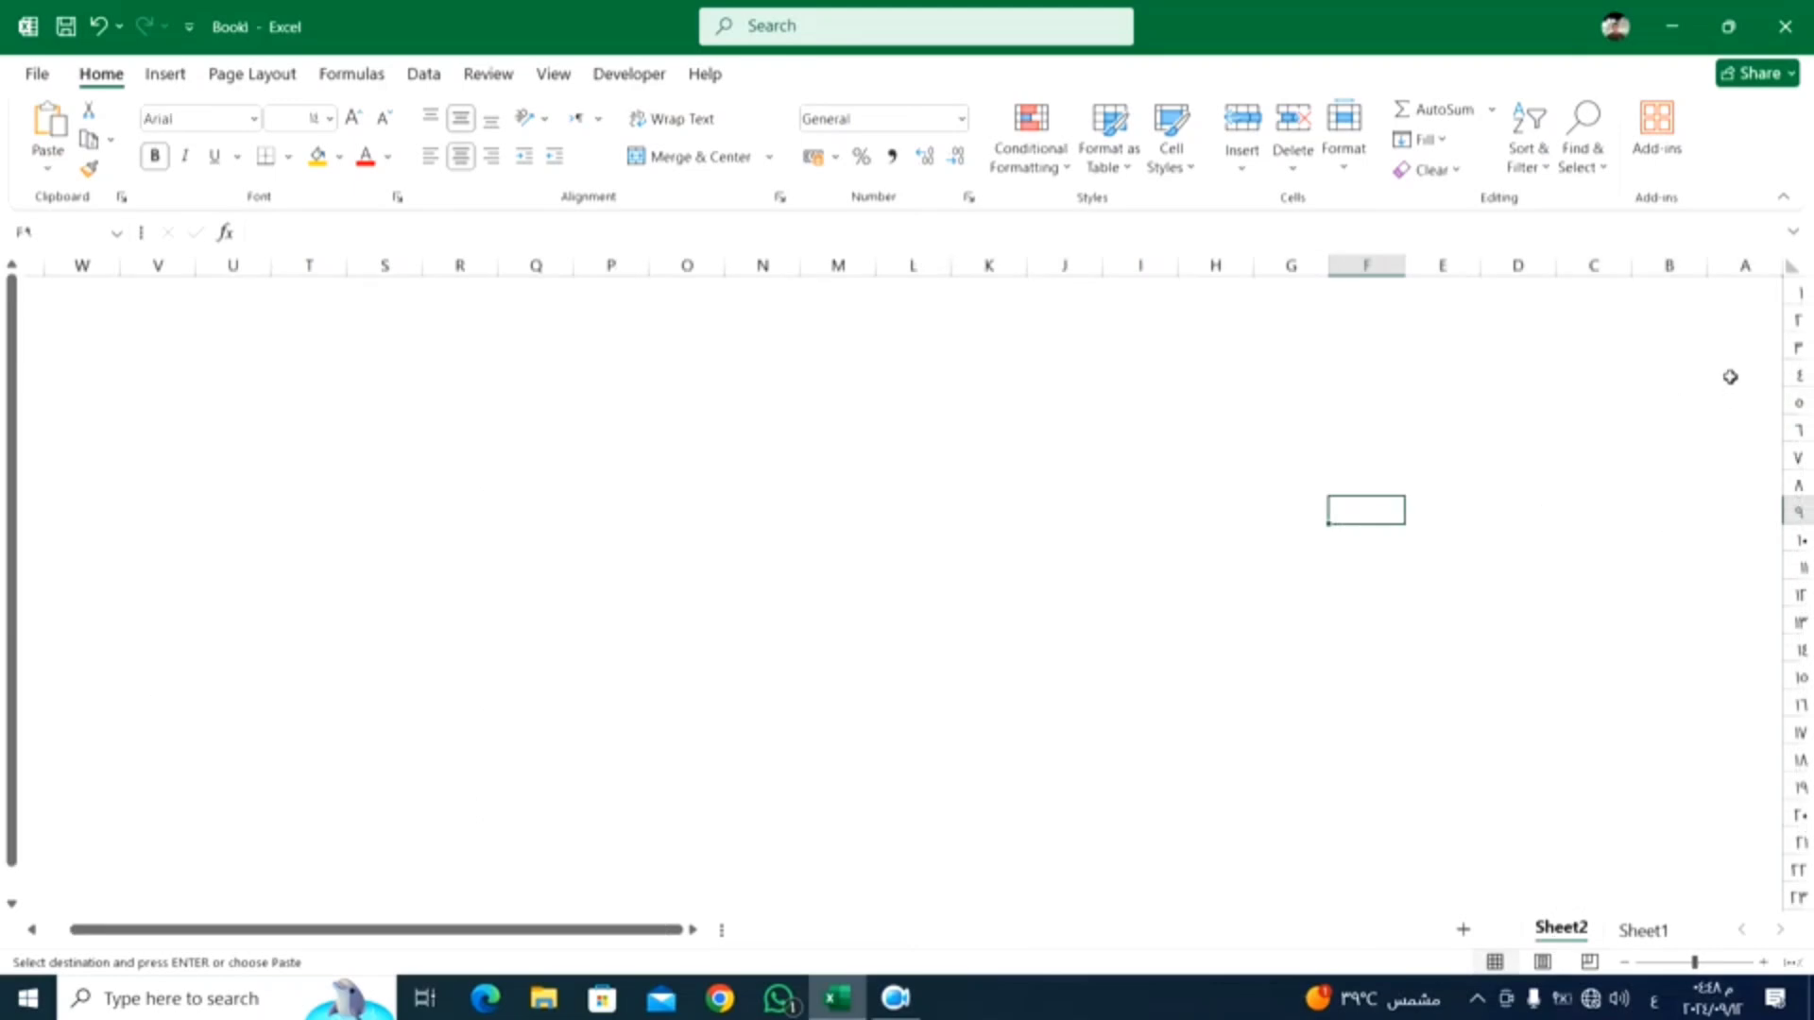
right_click(1729, 370)
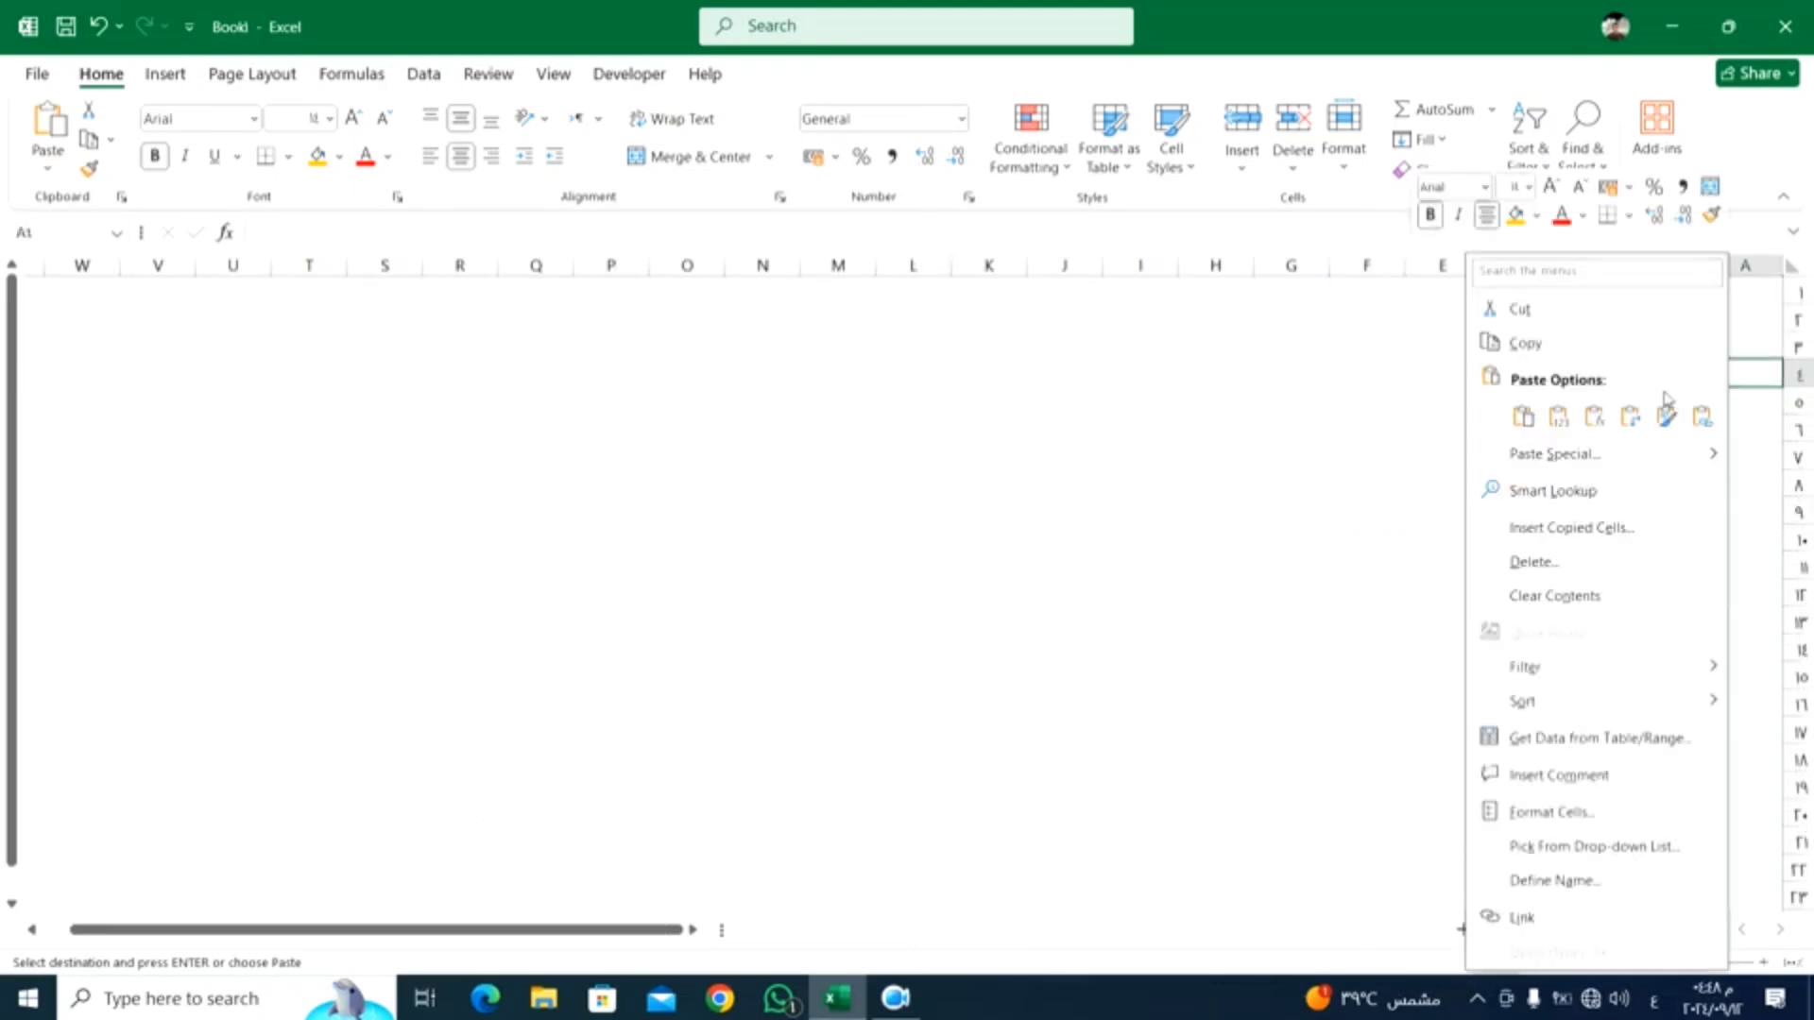
left_click(1530, 427)
left_click(1429, 567)
Step: Widen columns A to G equally and increase the height of header row 4
left_click_drag(1741, 267, 1206, 265)
left_click_drag(1780, 392, 1785, 417)
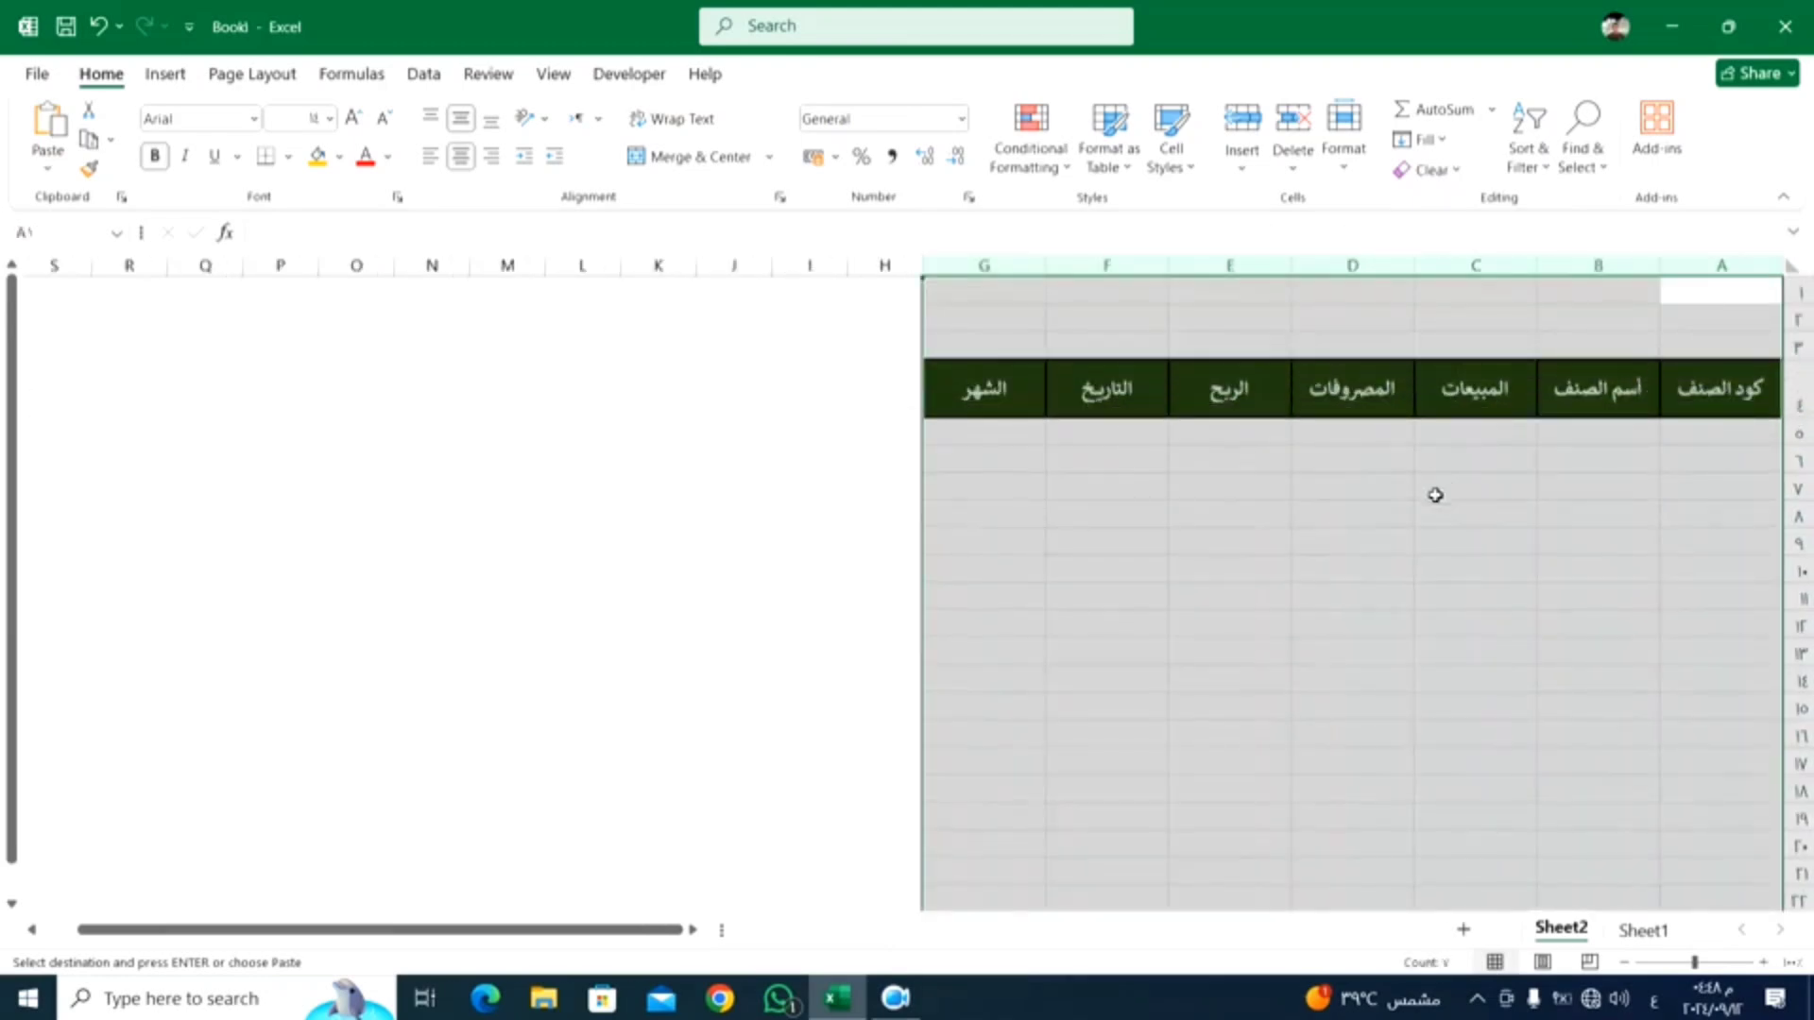
left_click(1366, 510)
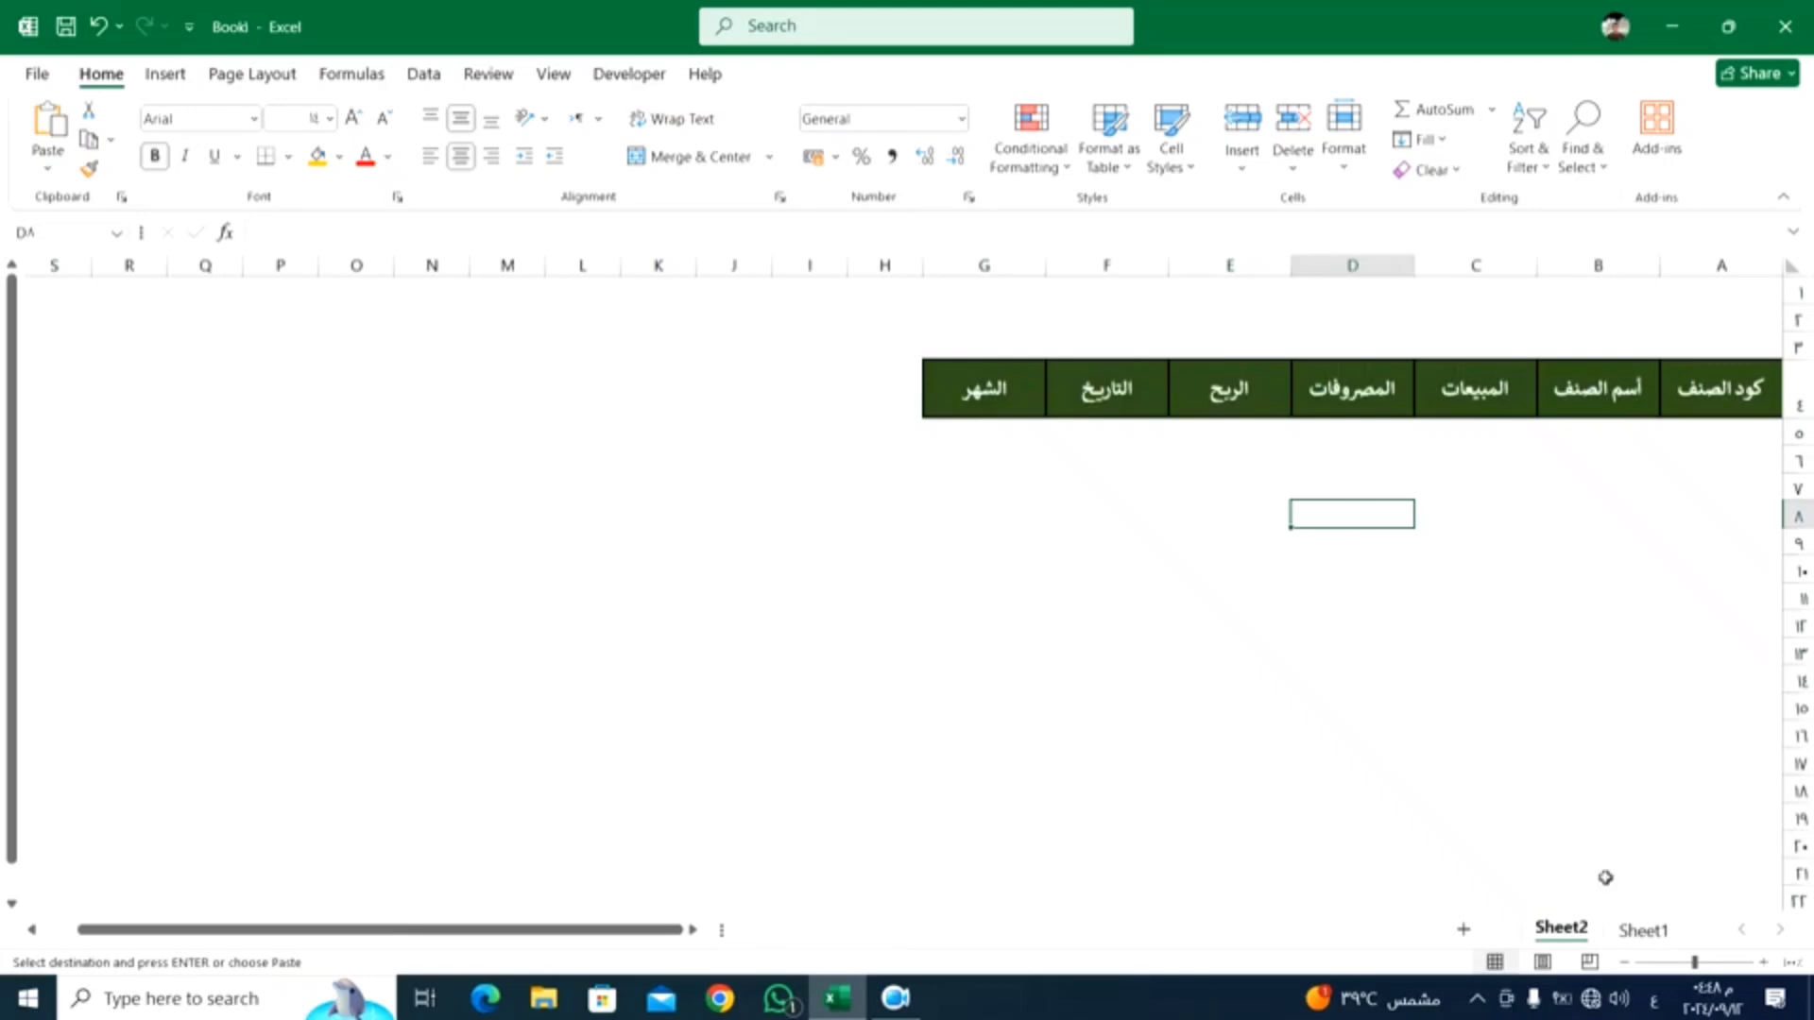
Step: Enter the label "بحث" in cell A2 of Sheet2 and merge and center B2:G2 as the search box
left_click(1644, 930)
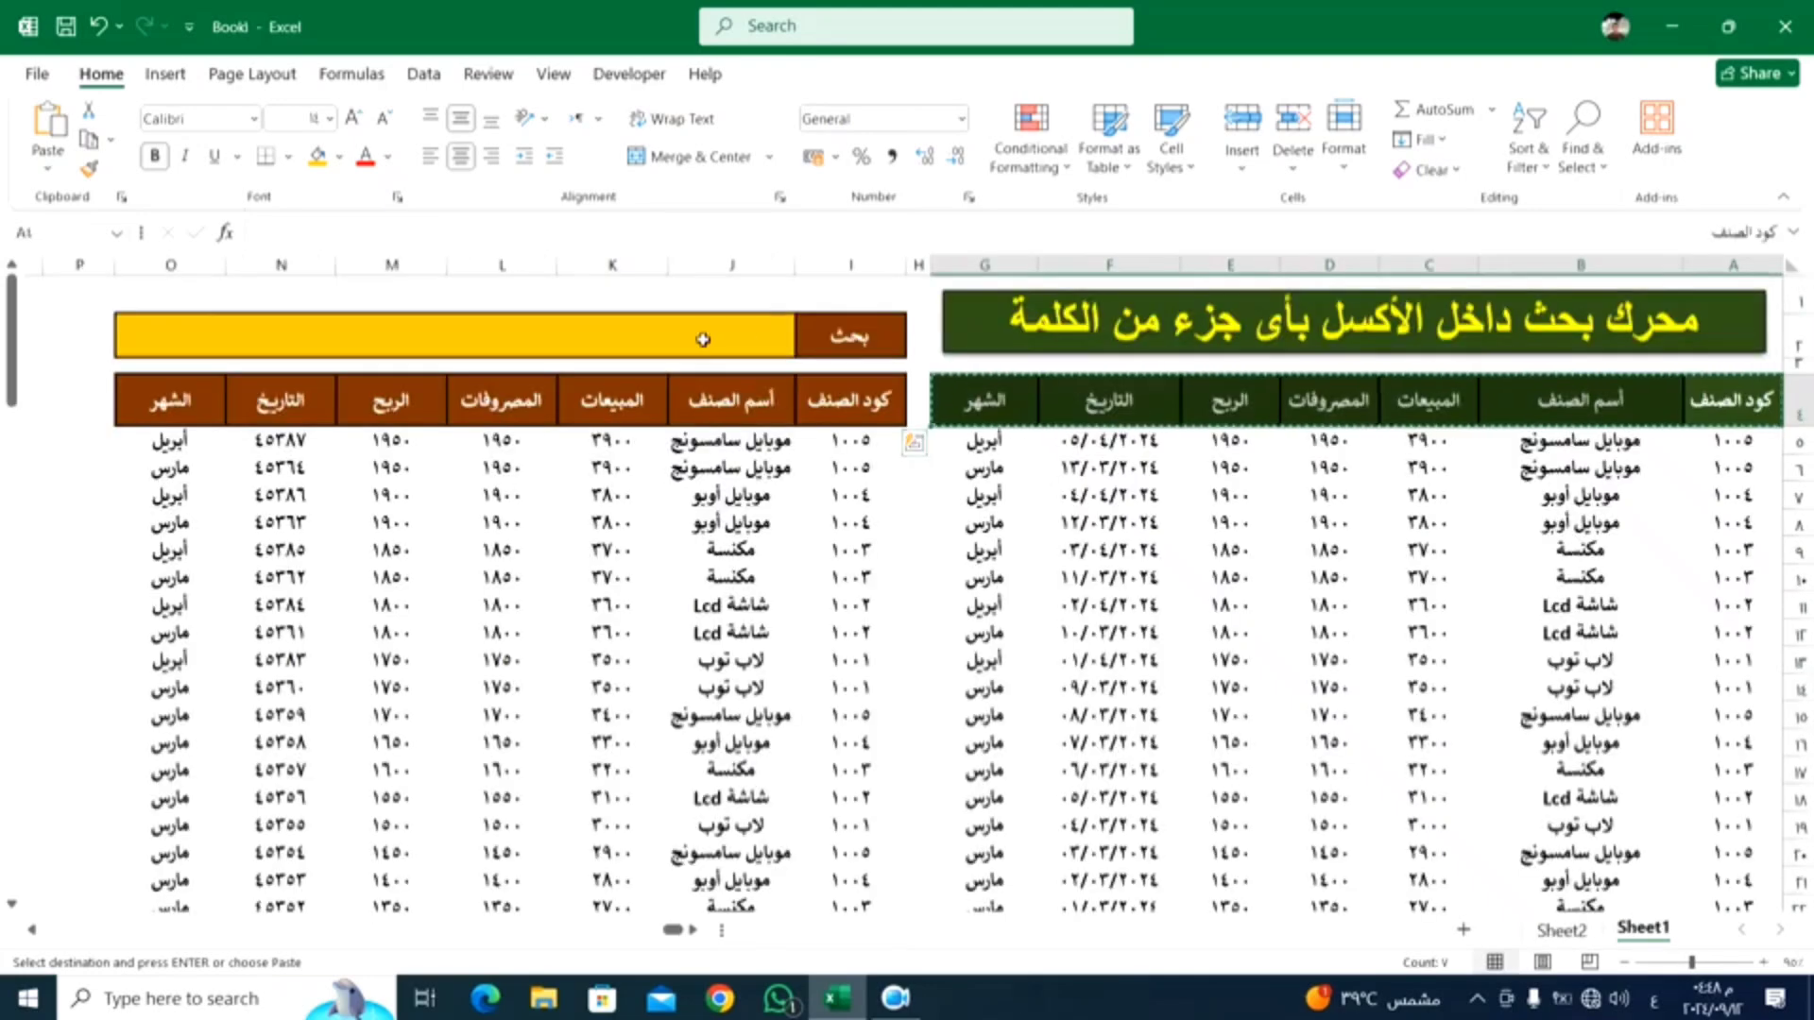
left_click(1563, 931)
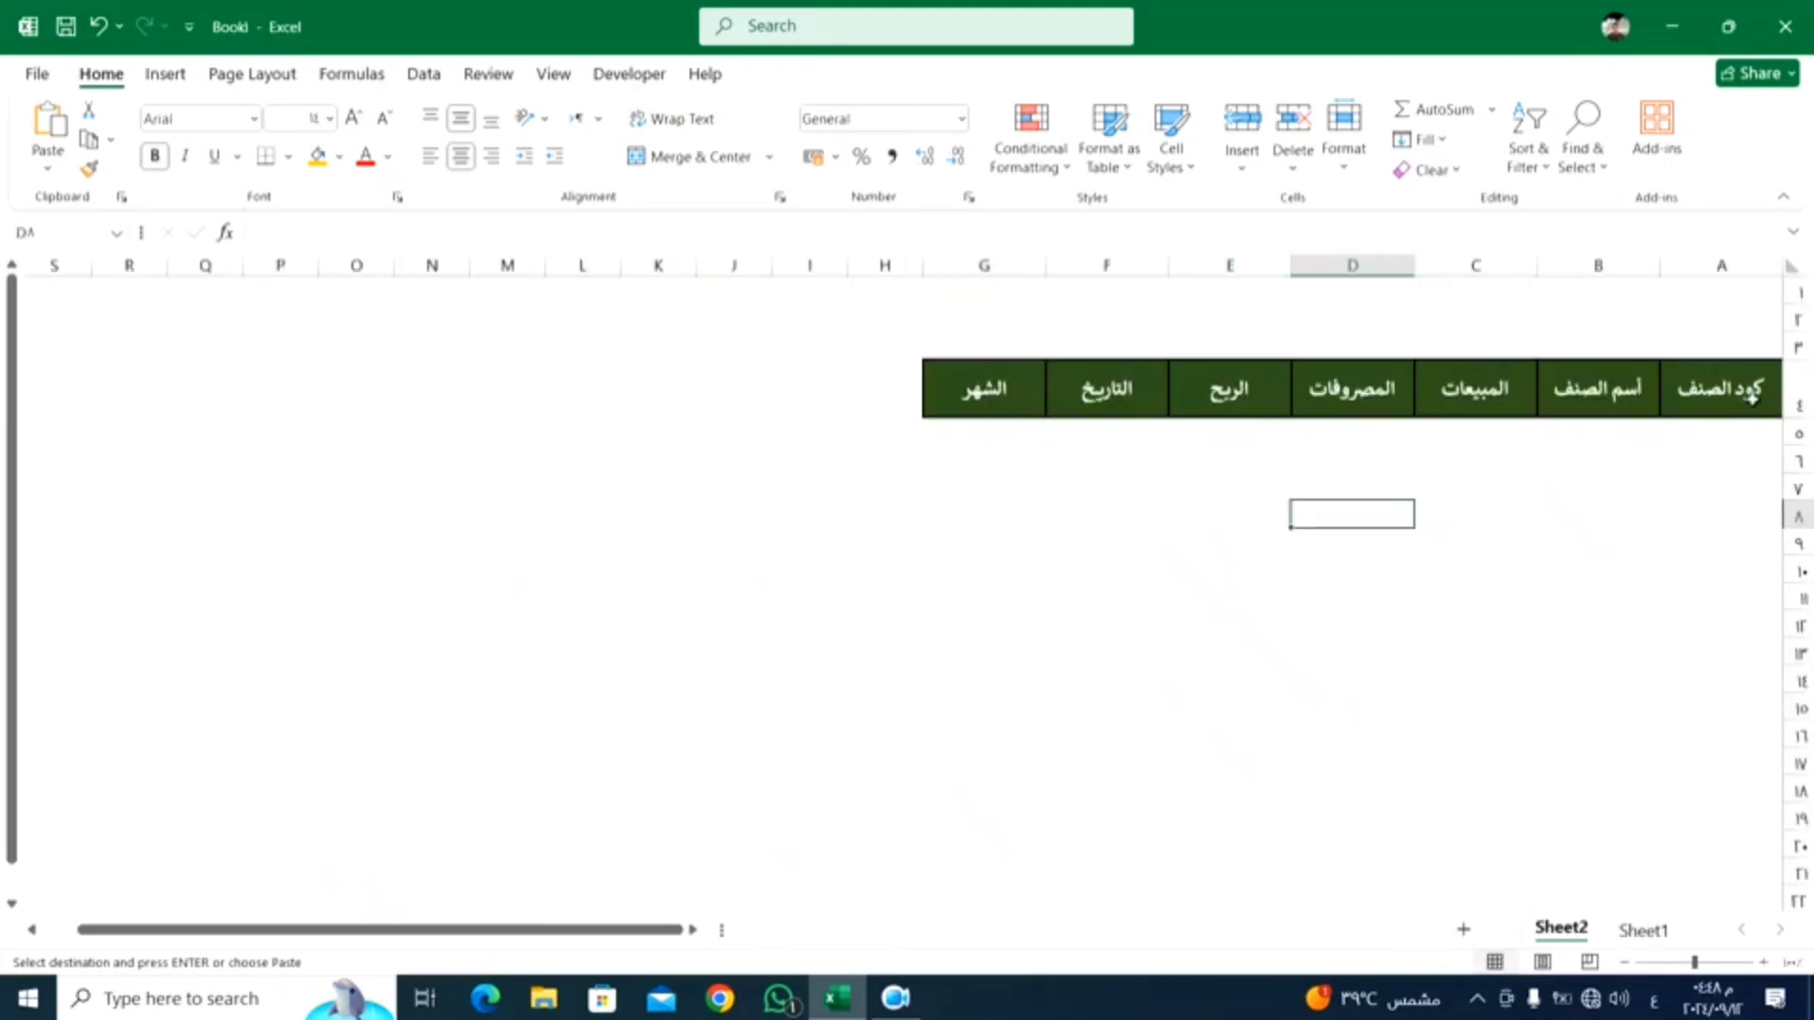
left_click(1724, 317)
type("بحث")
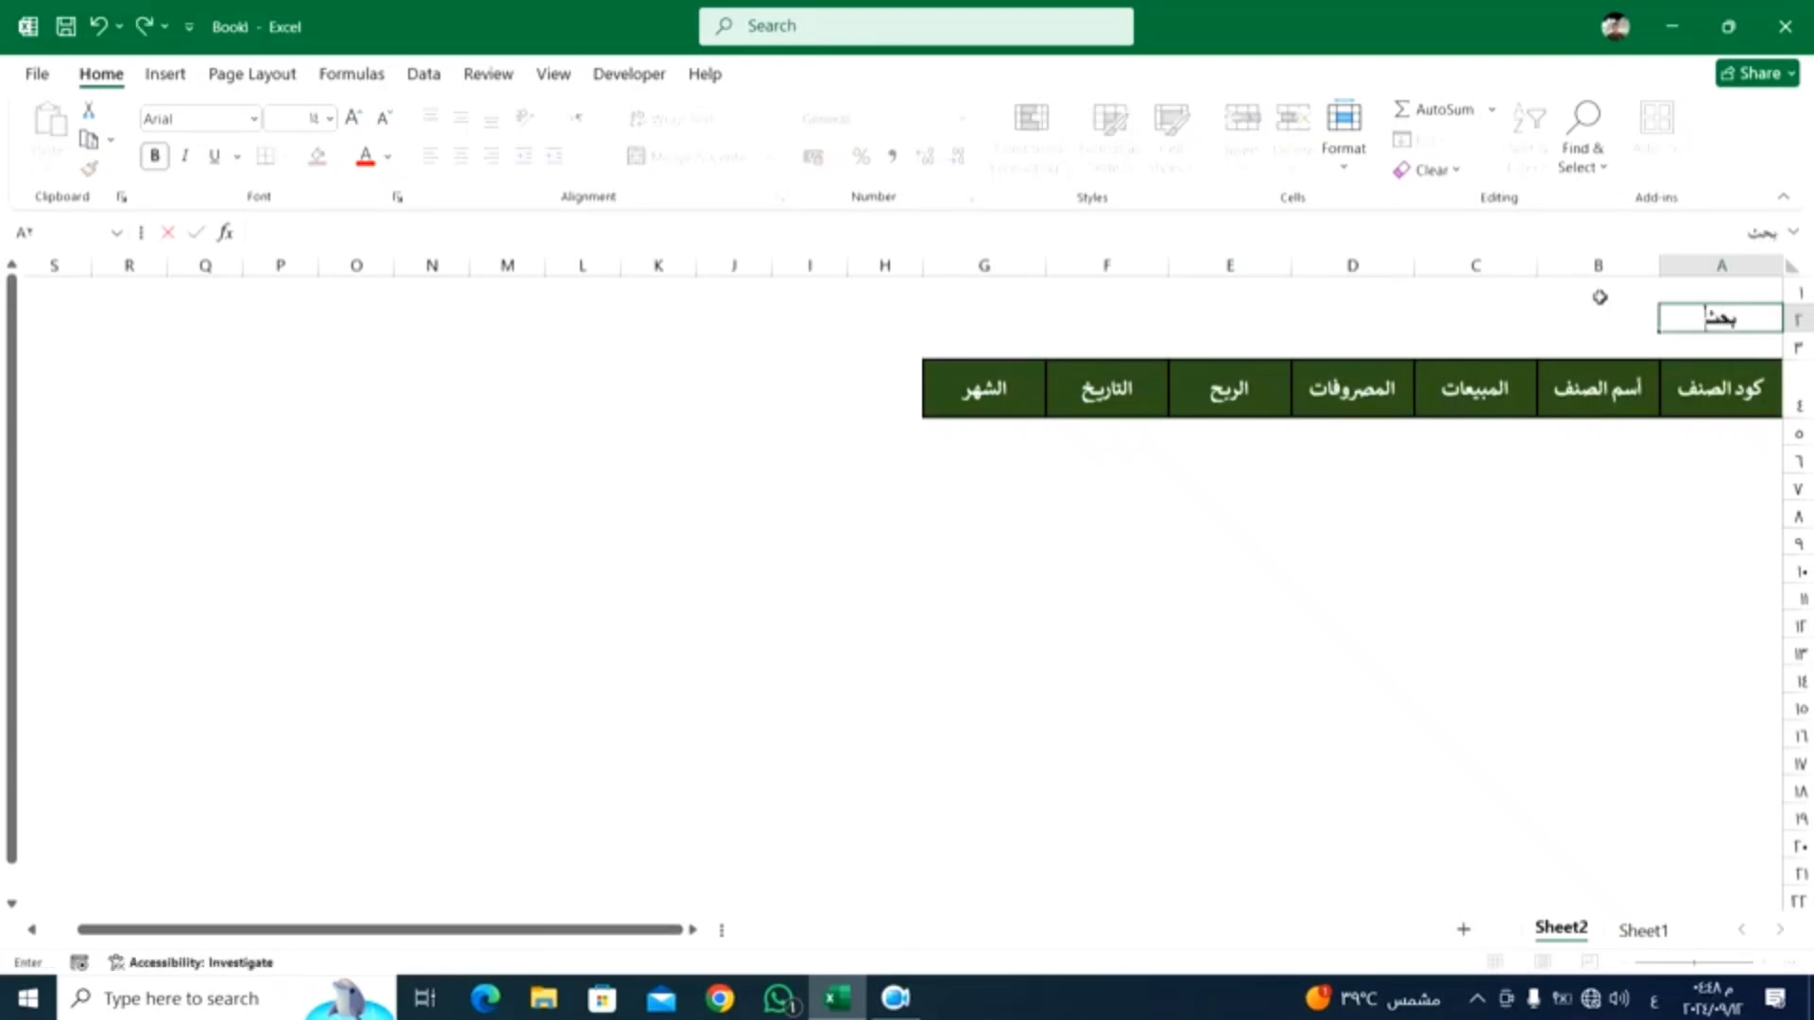
left_click_drag(1582, 315, 983, 318)
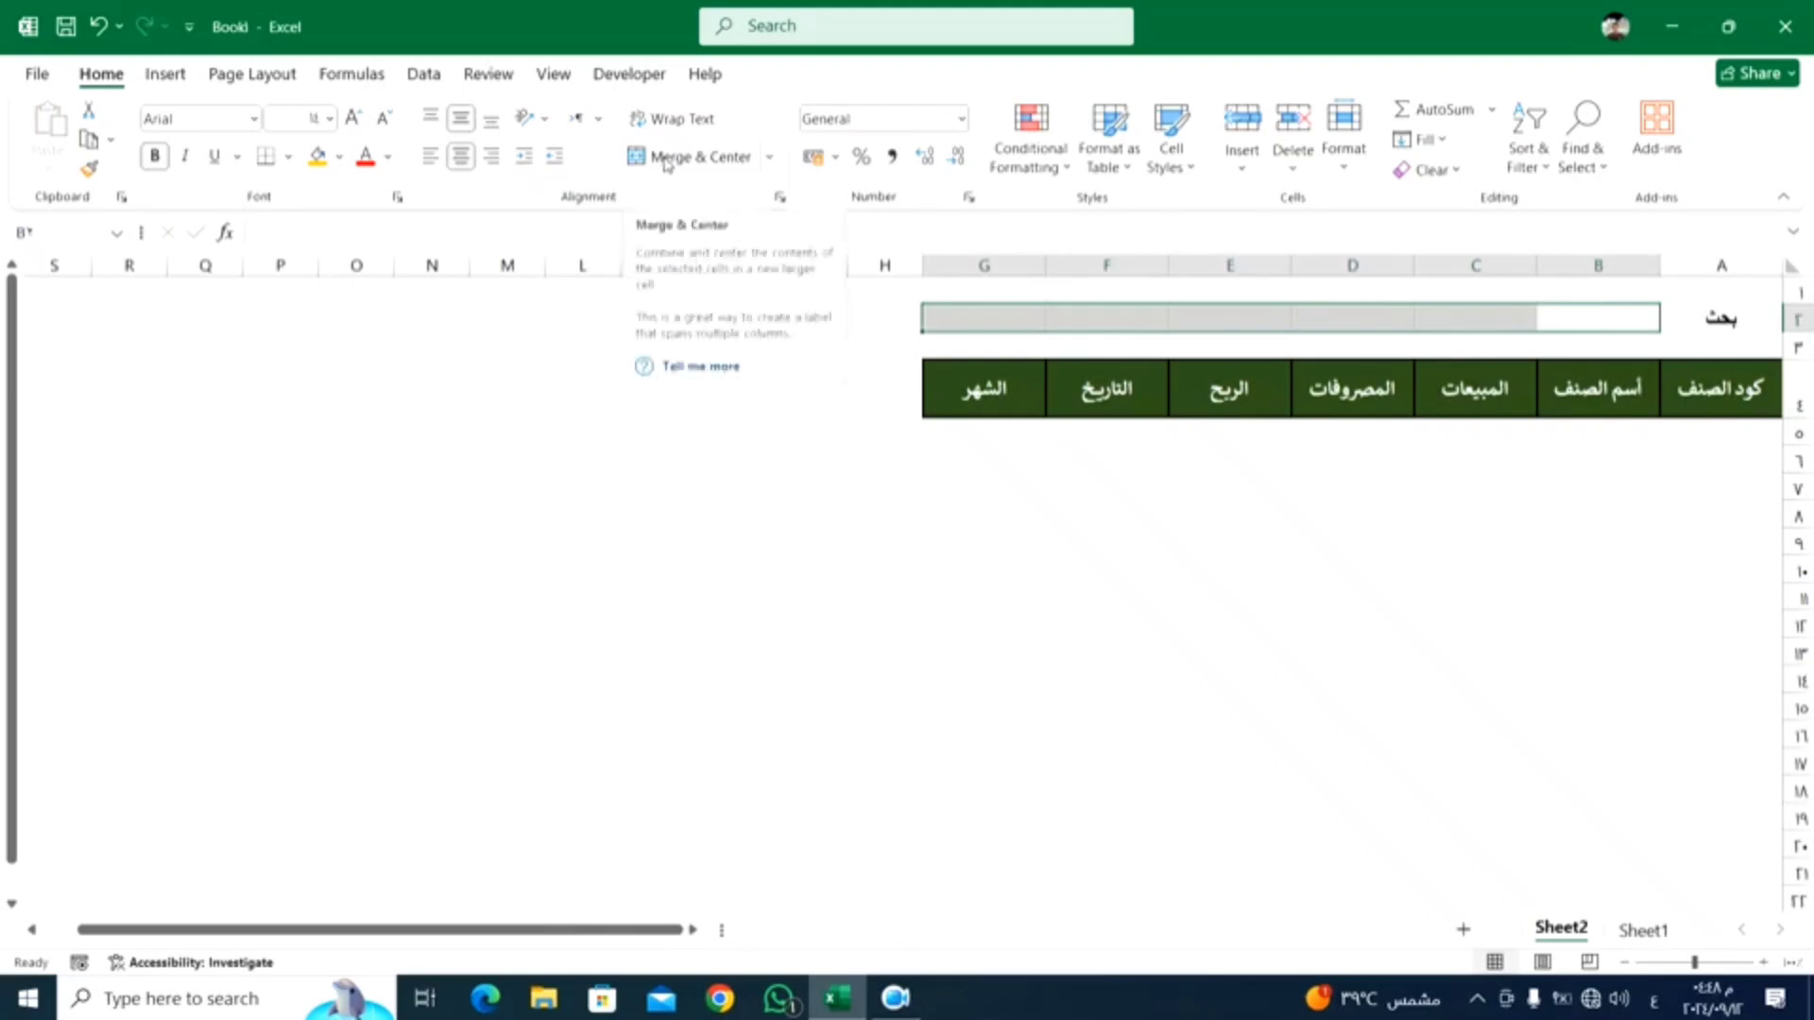
left_click(665, 161)
Step: Apply outline and inside borders to the search row A2:G2 and increase the height of row 2
left_click(1710, 321)
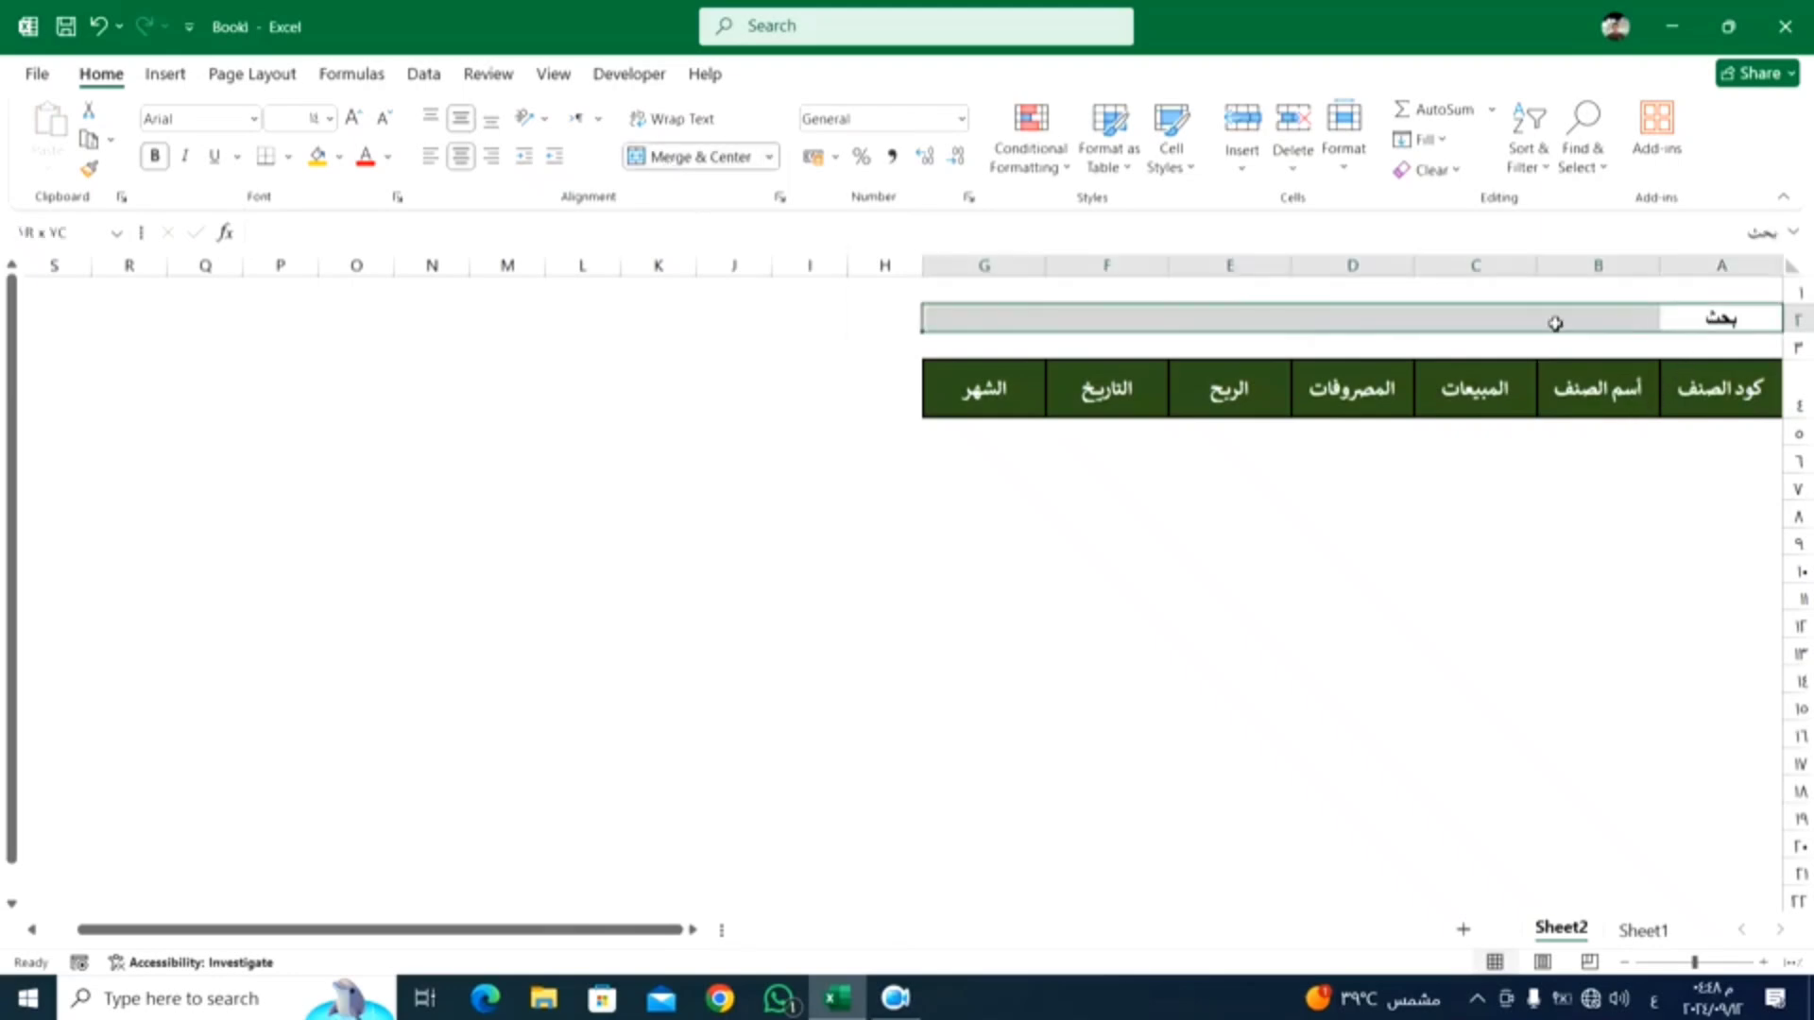
right_click(1557, 329)
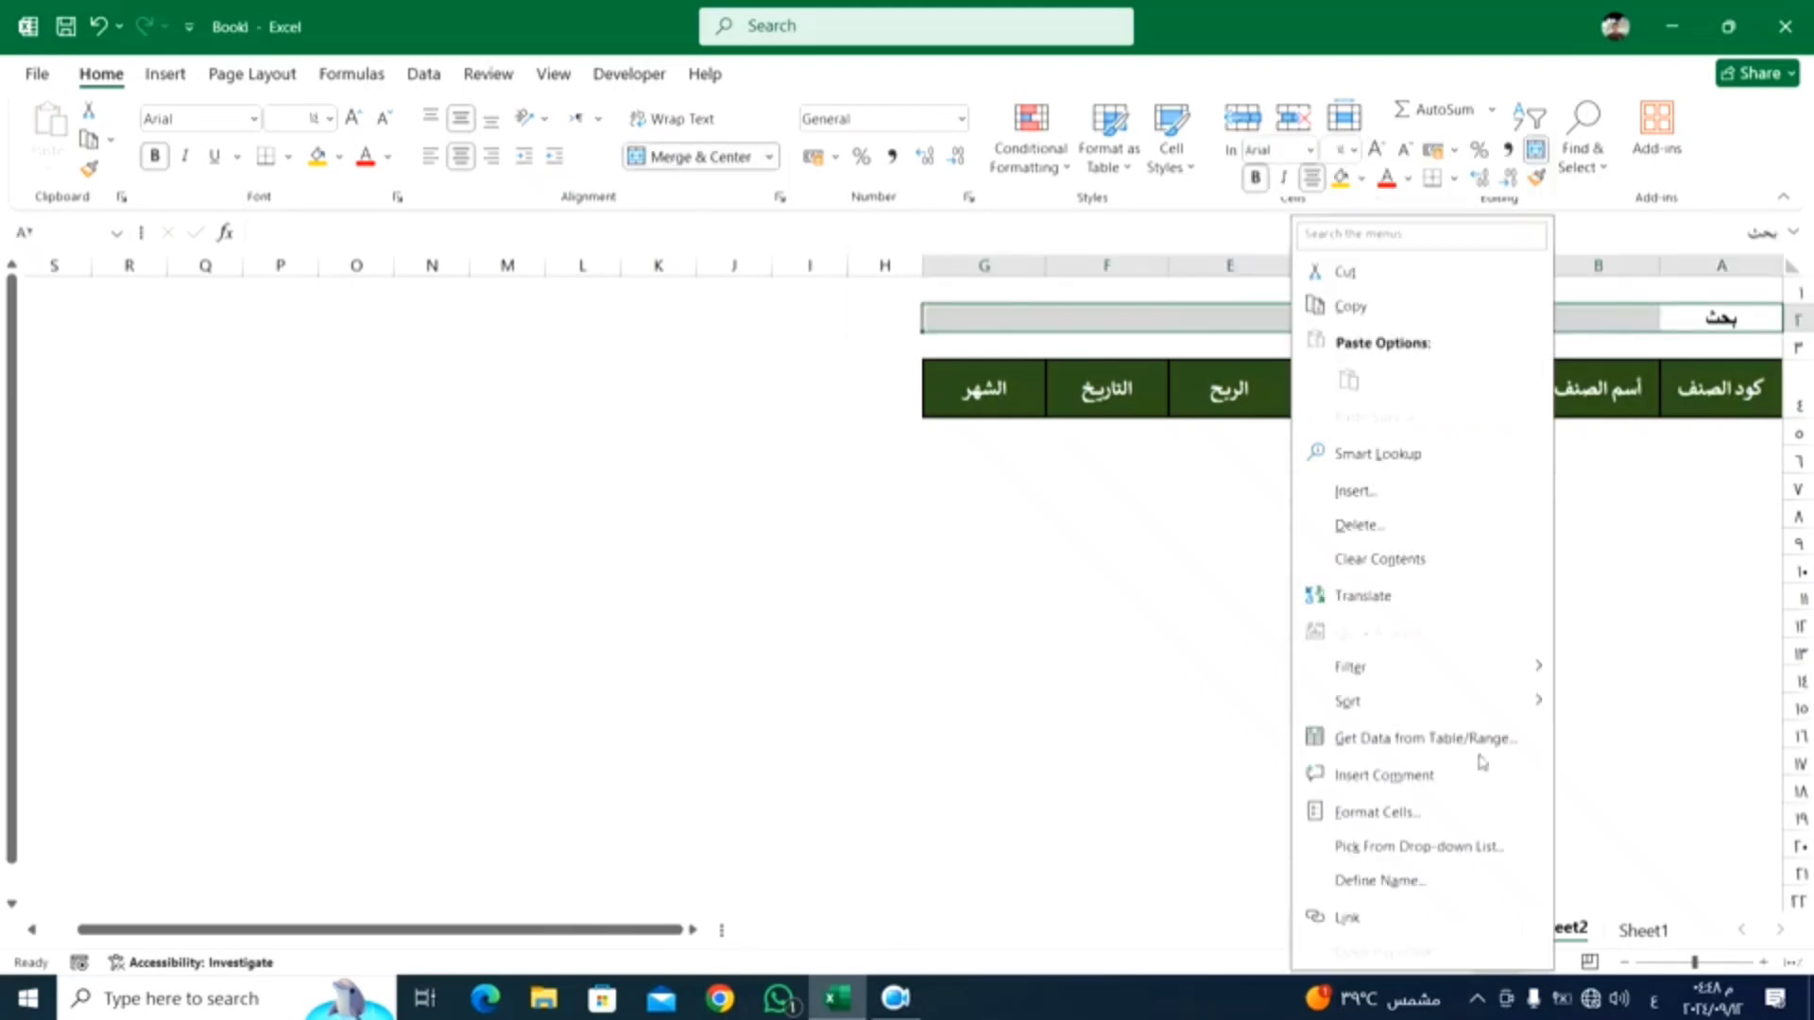
left_click(1395, 818)
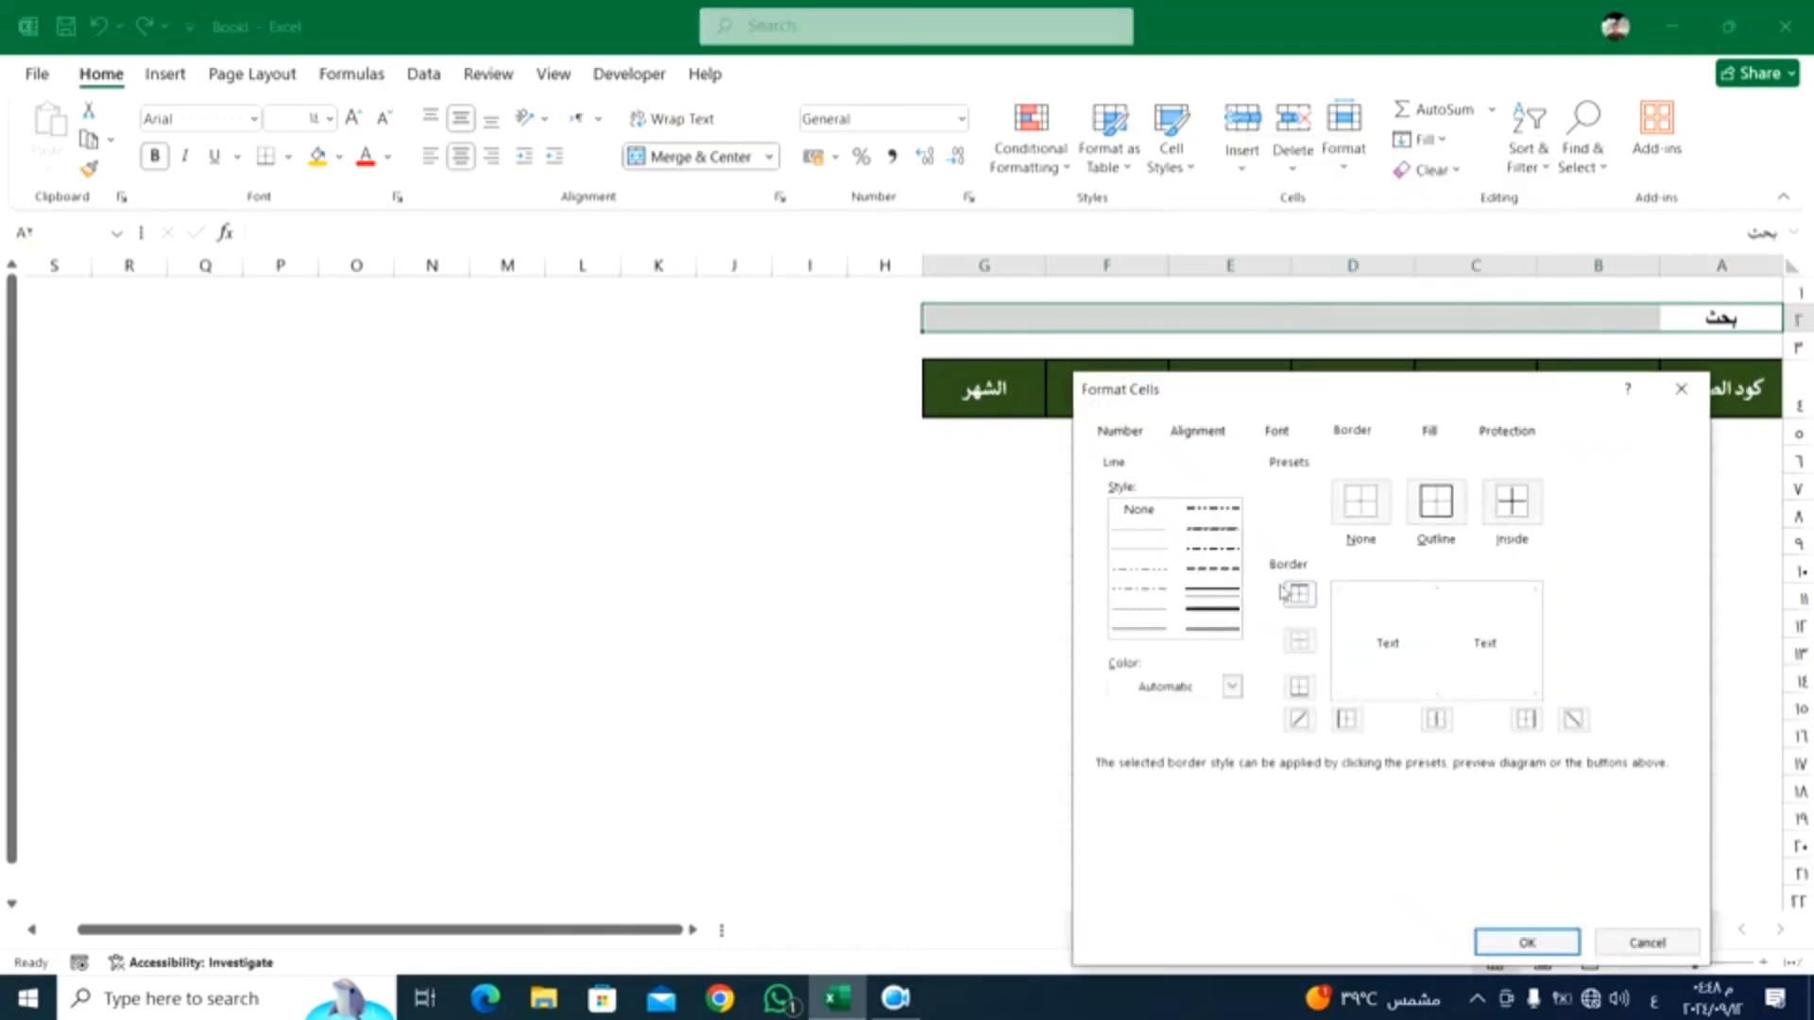
left_click(1438, 505)
left_click(1516, 507)
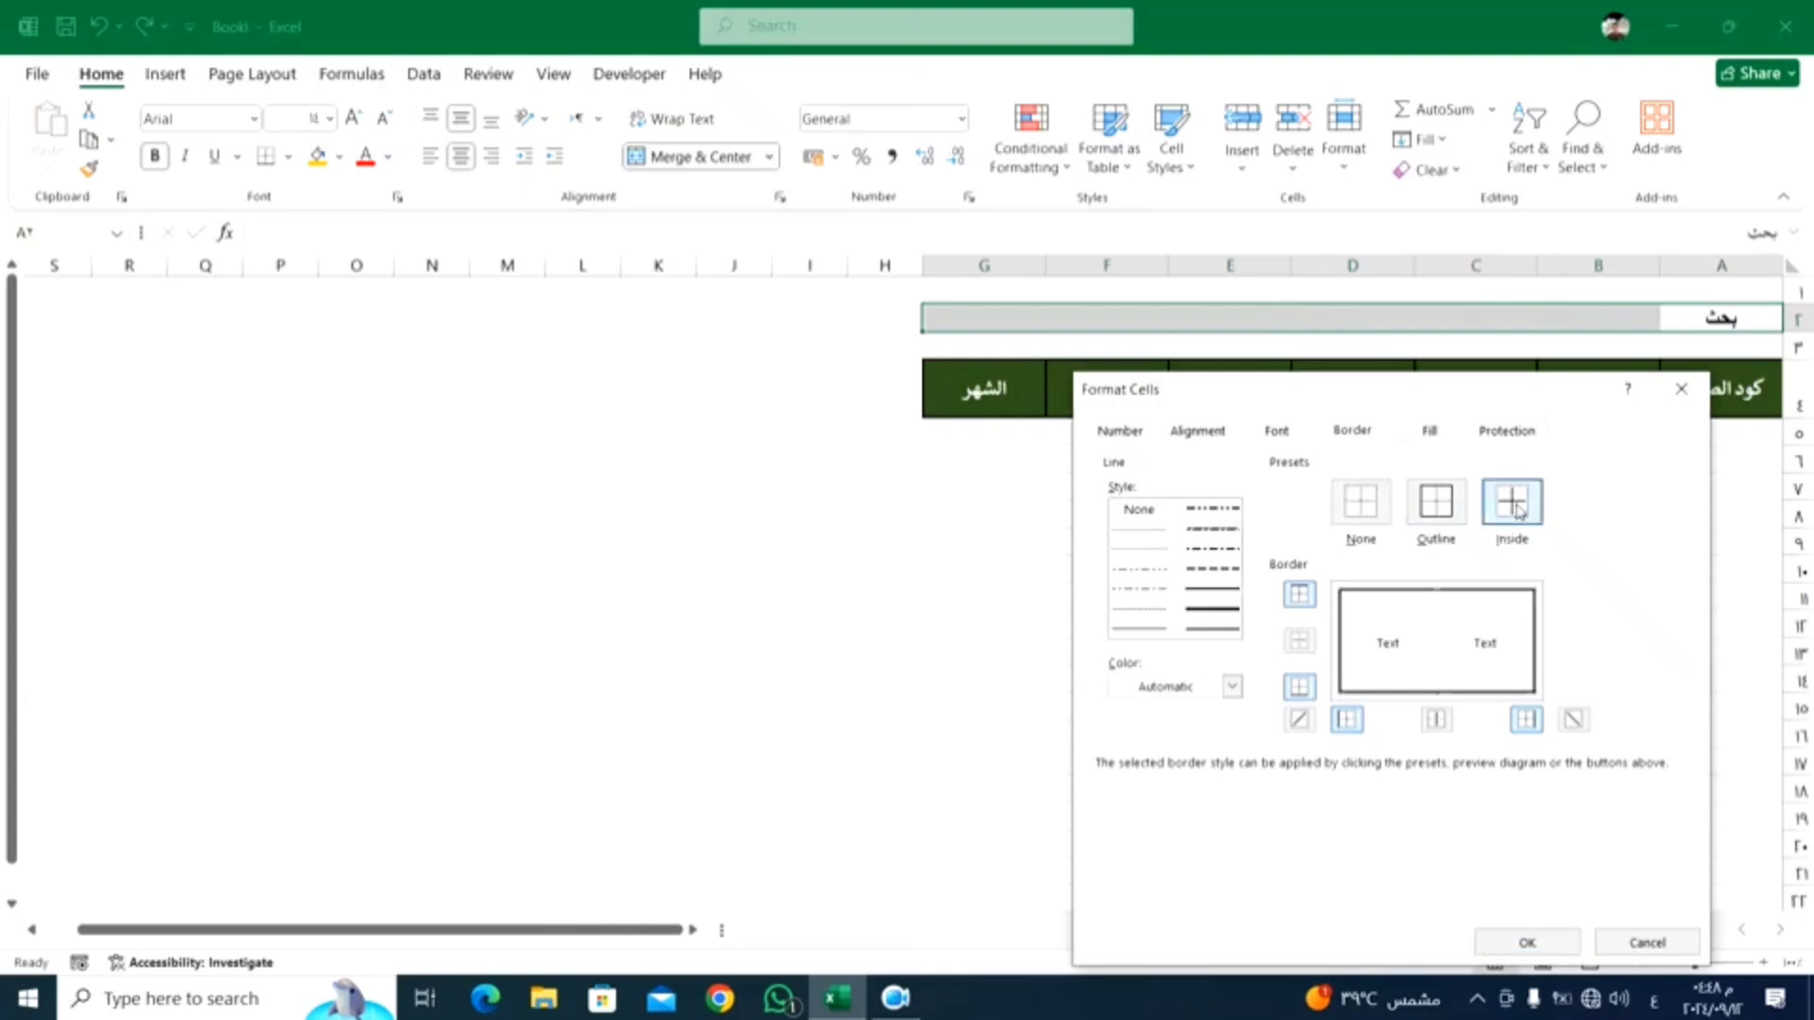
left_click(1529, 943)
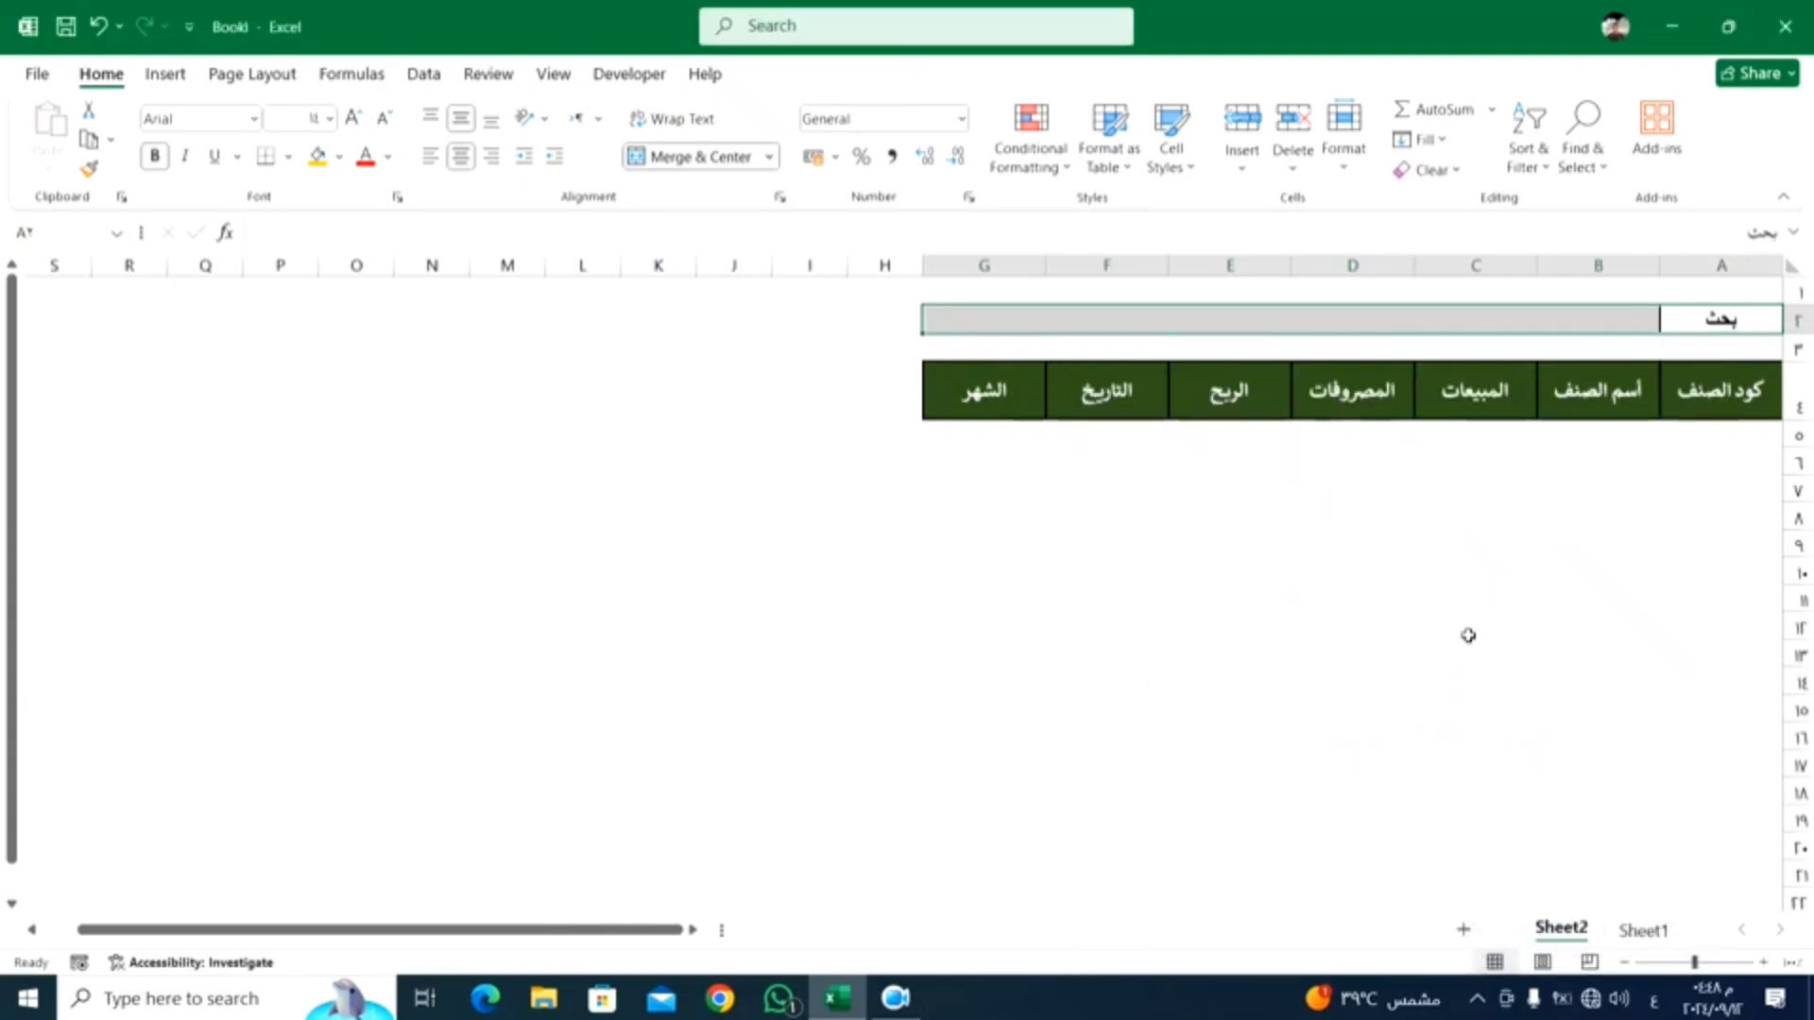
left_click(1470, 629)
left_click_drag(1800, 333, 1797, 352)
Step: Fill the search label cell A2 with gold and the merged search box B2:G2 with standard yellow
left_click(1710, 325)
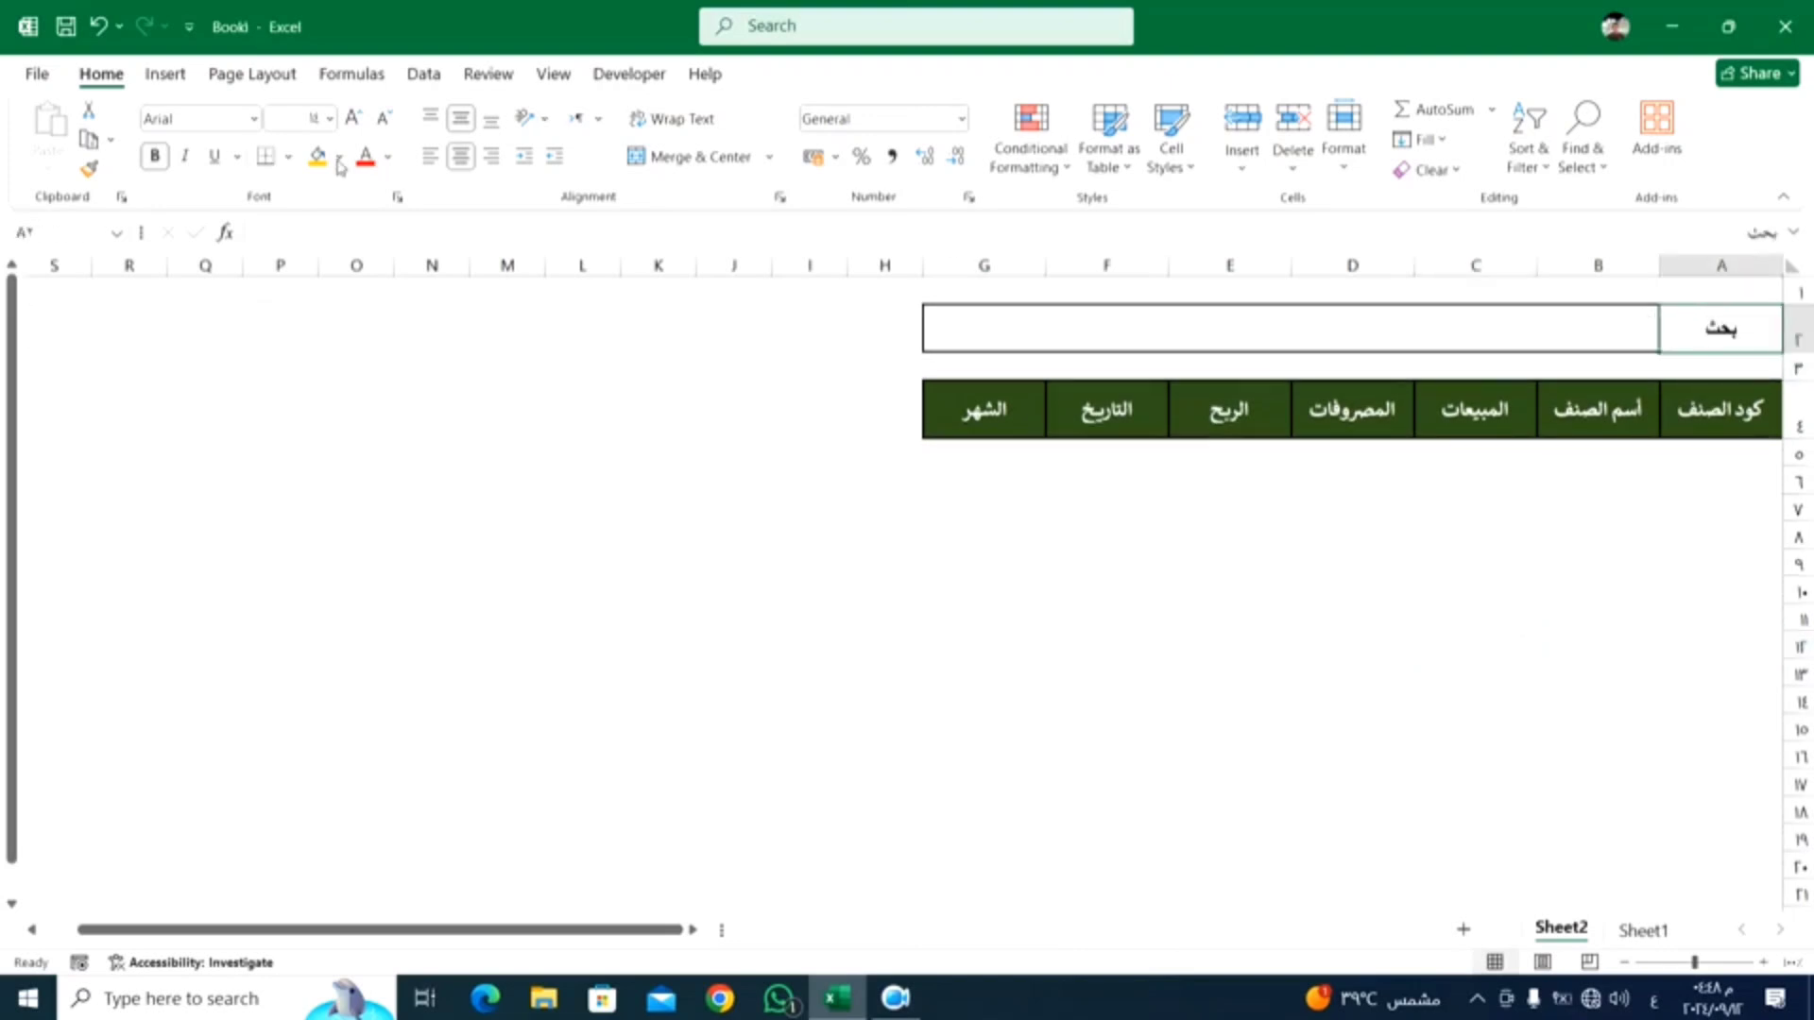
left_click(322, 160)
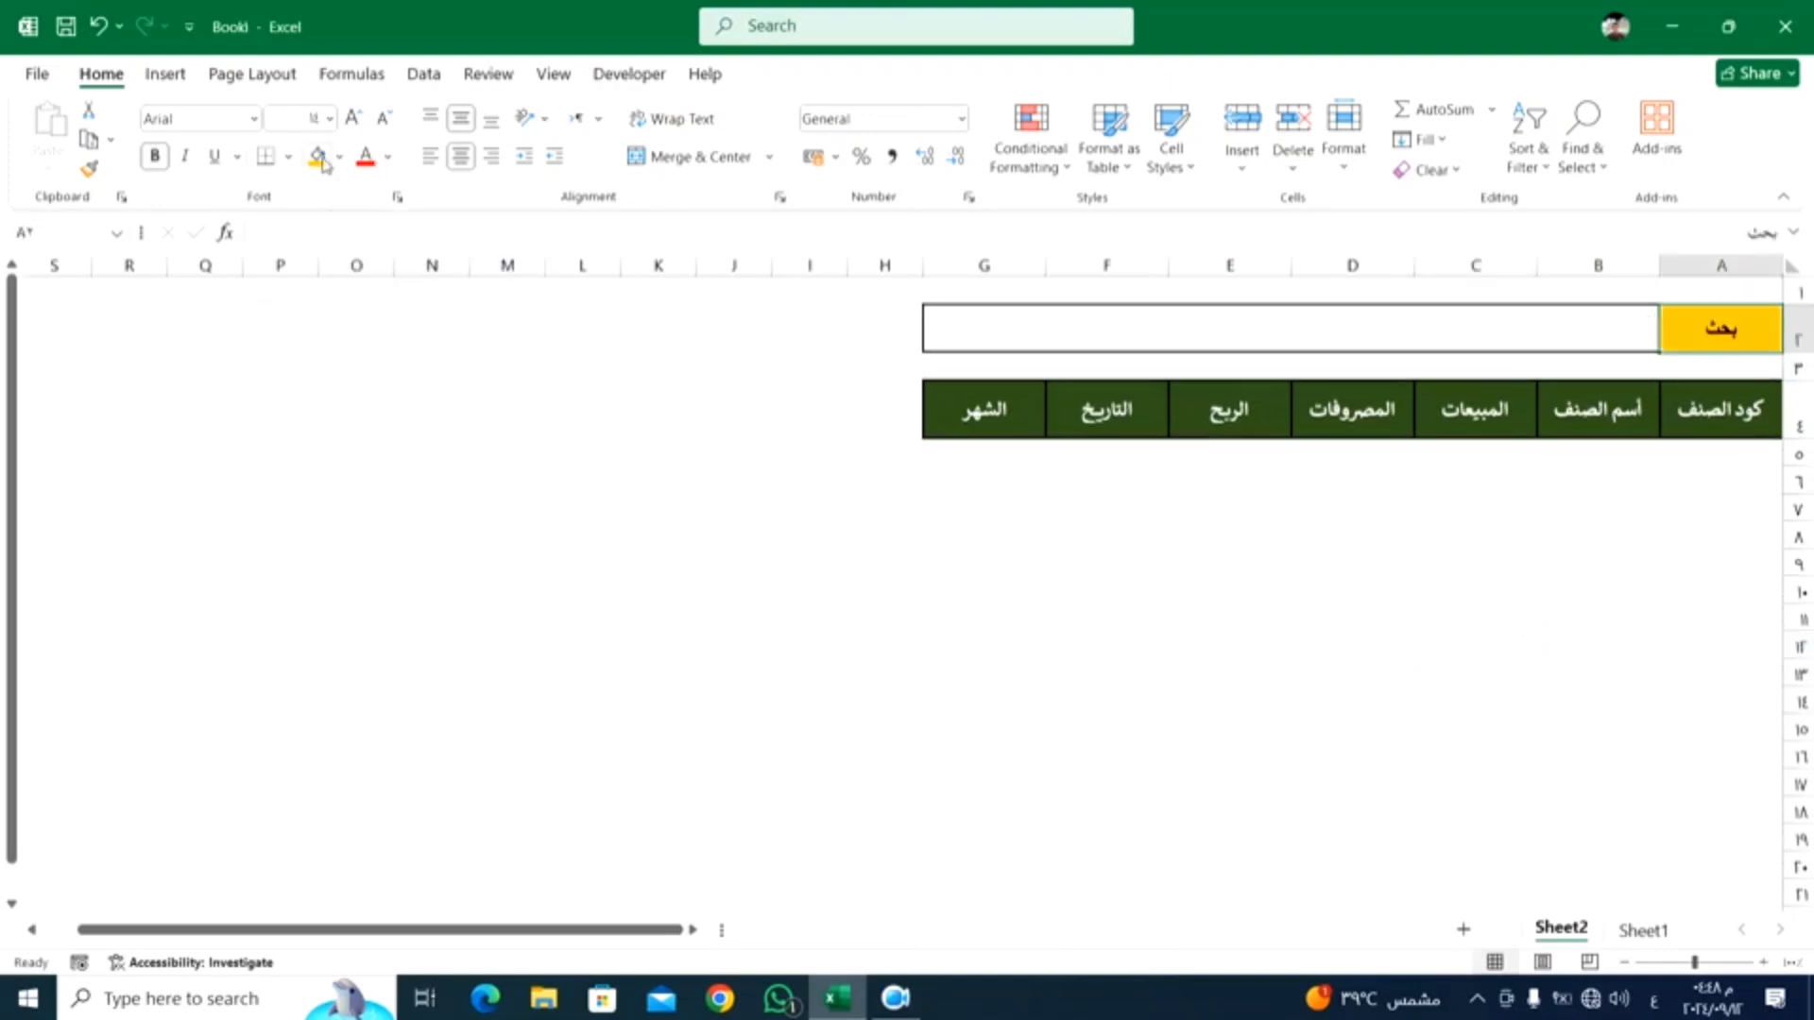
left_click(1356, 335)
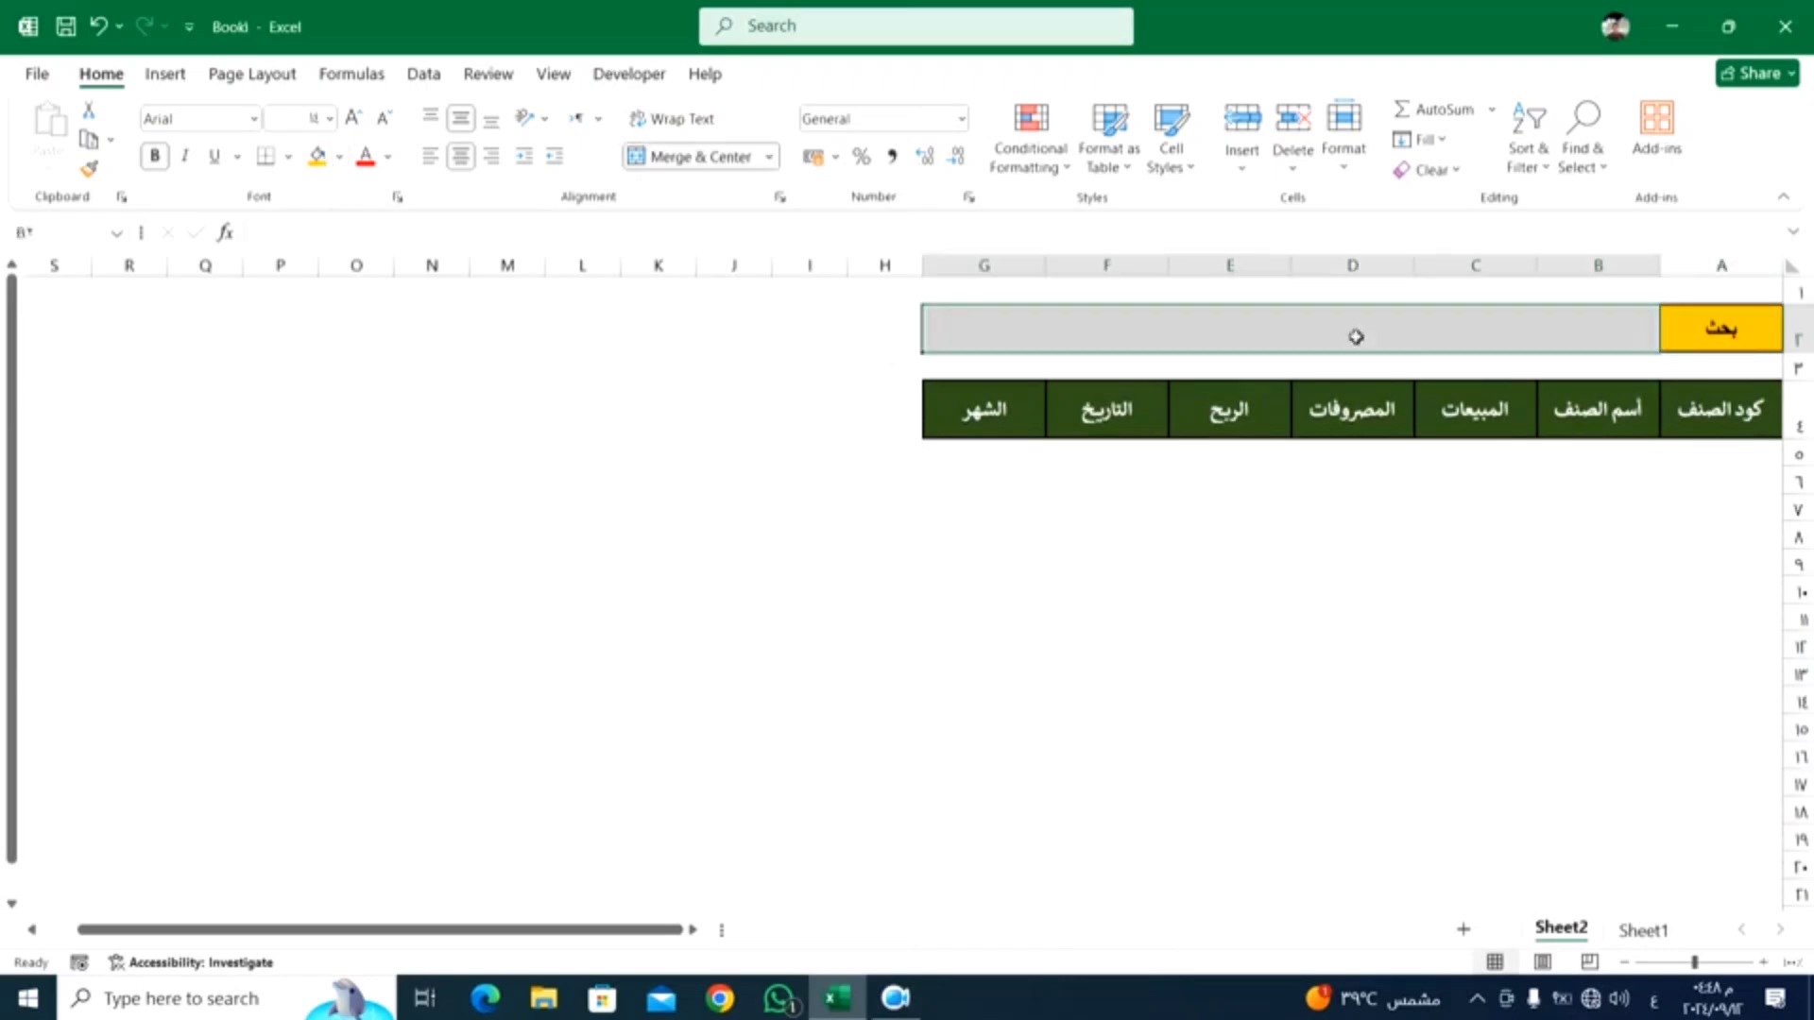
left_click(340, 159)
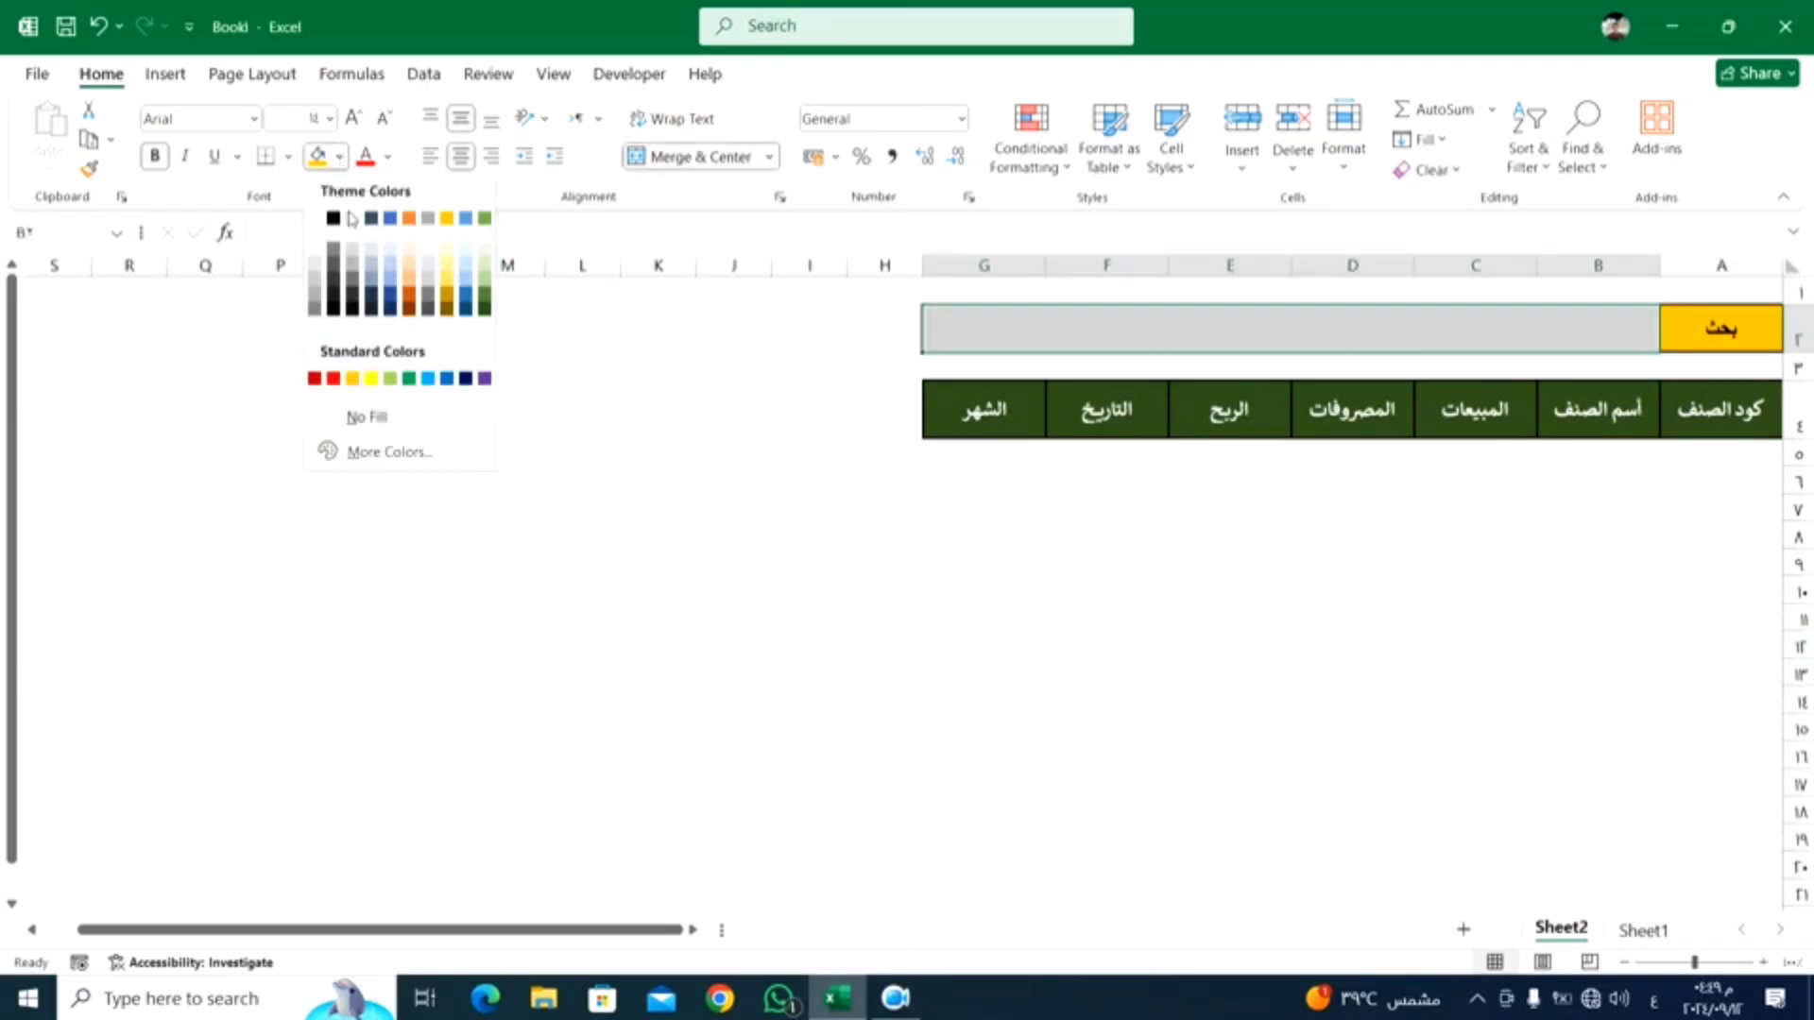
left_click(371, 378)
left_click(1092, 626)
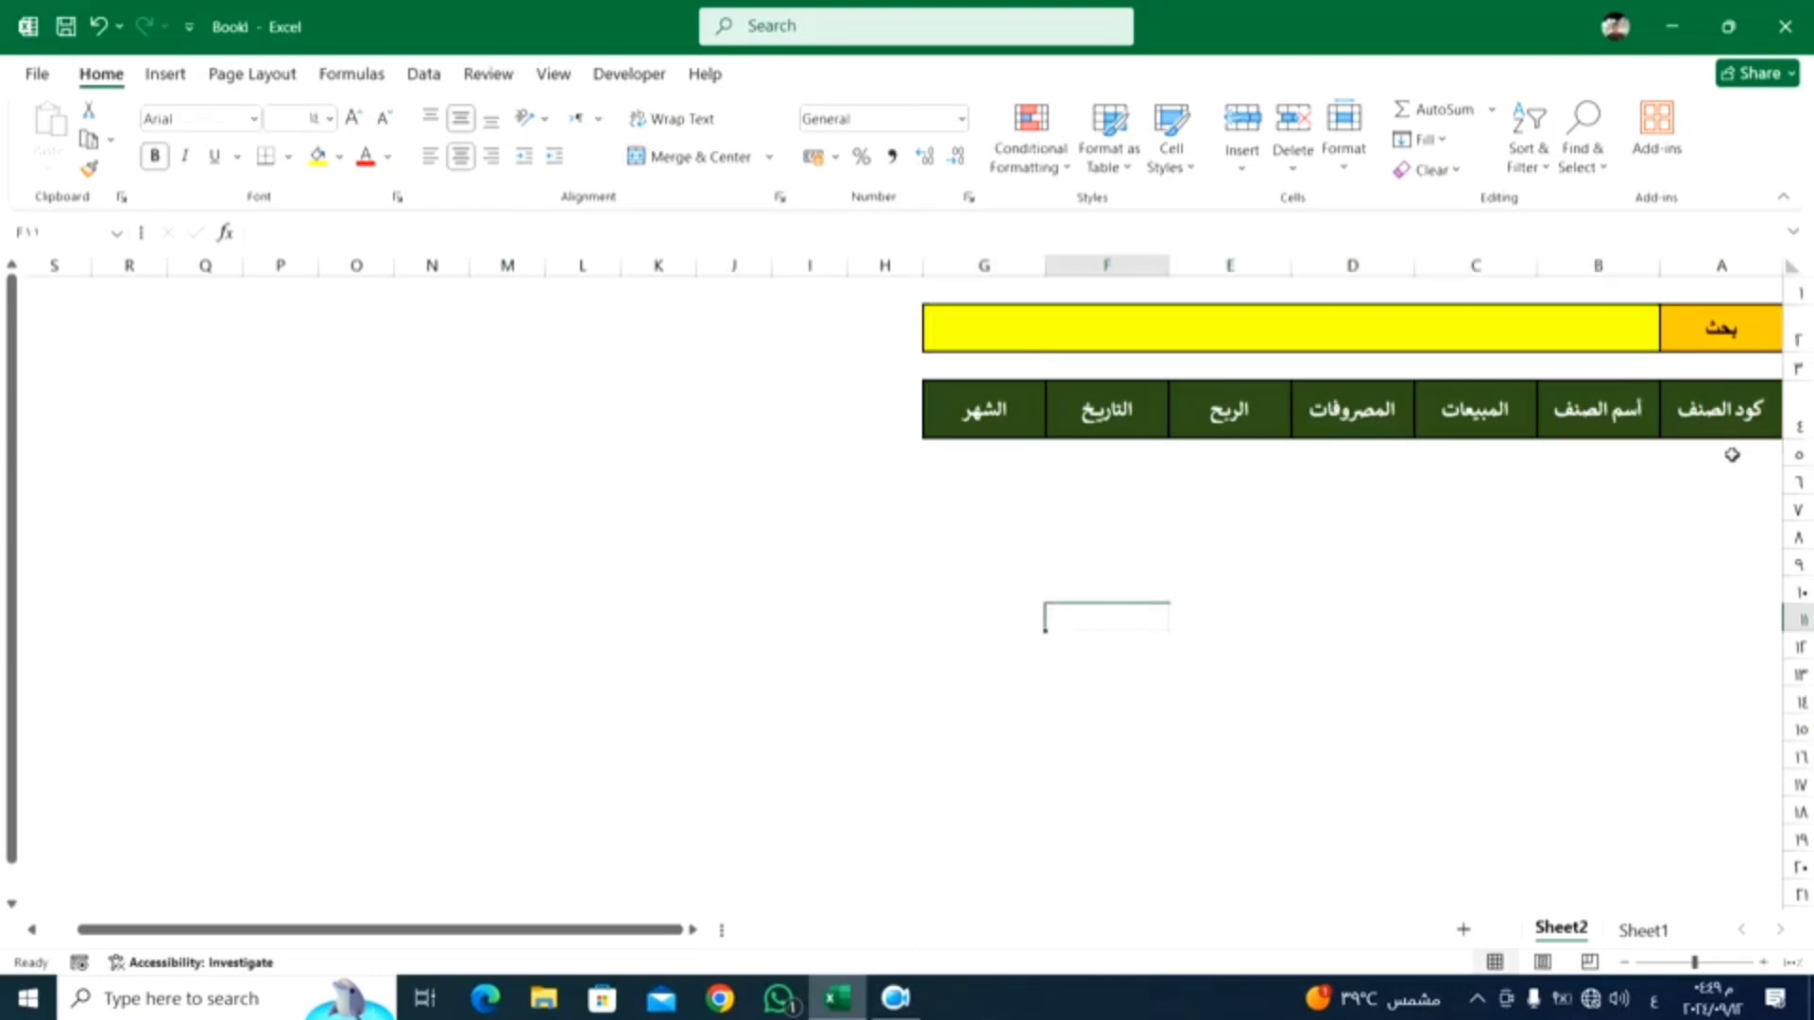
left_click_drag(1762, 422, 983, 415)
left_click(1194, 338)
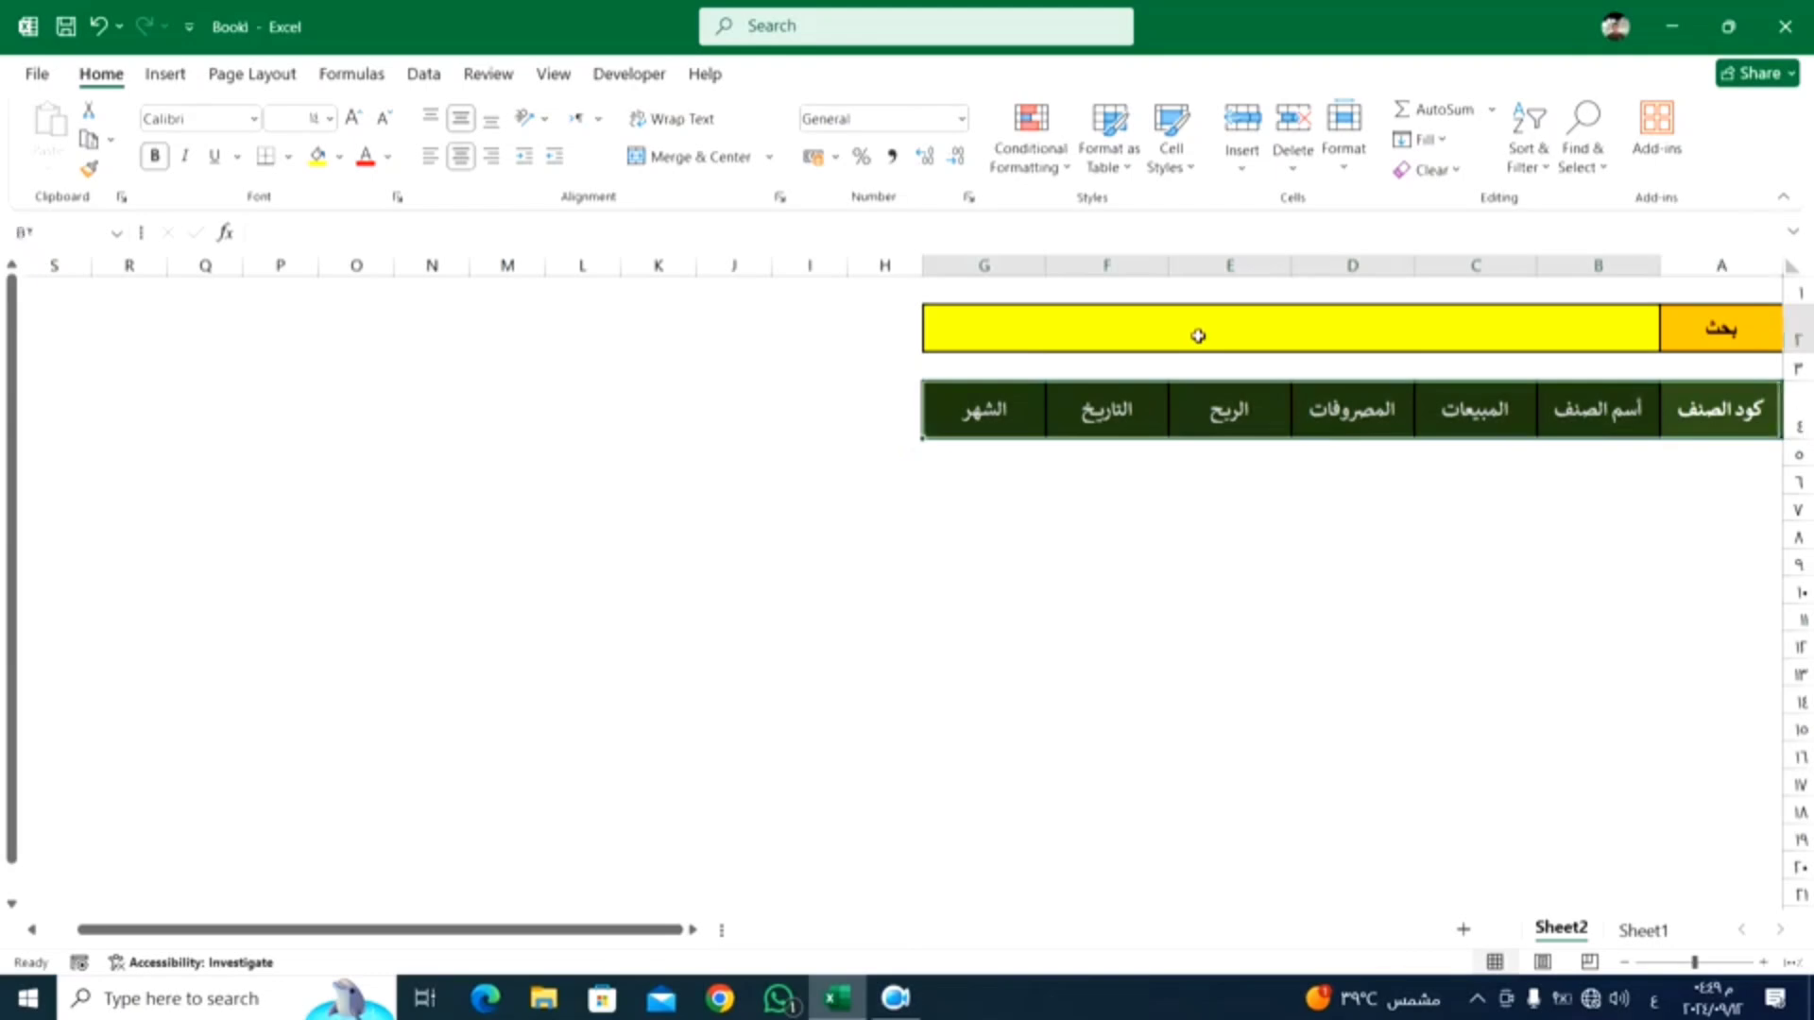
Step: Start a FILTER formula in cell A5 of Sheet2, directly under the كود الصنف header
left_click(1355, 558)
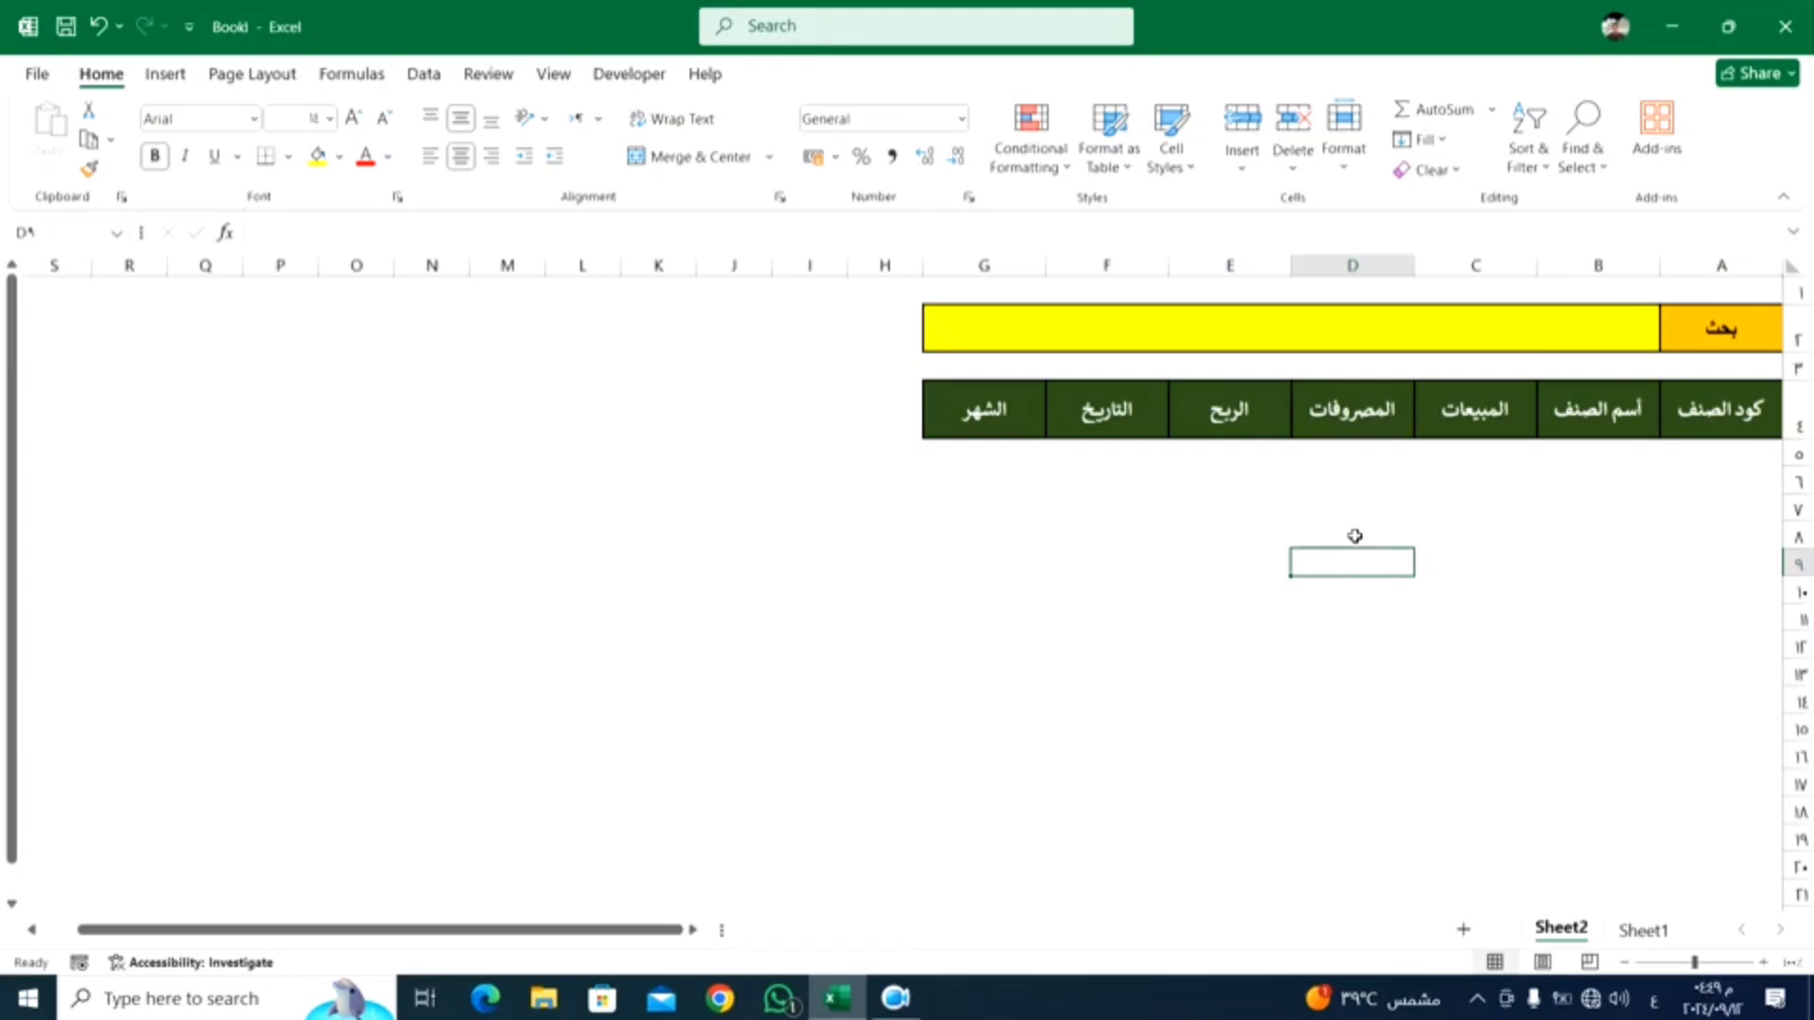
left_click(1719, 453)
key("alt+shift")
type("=")
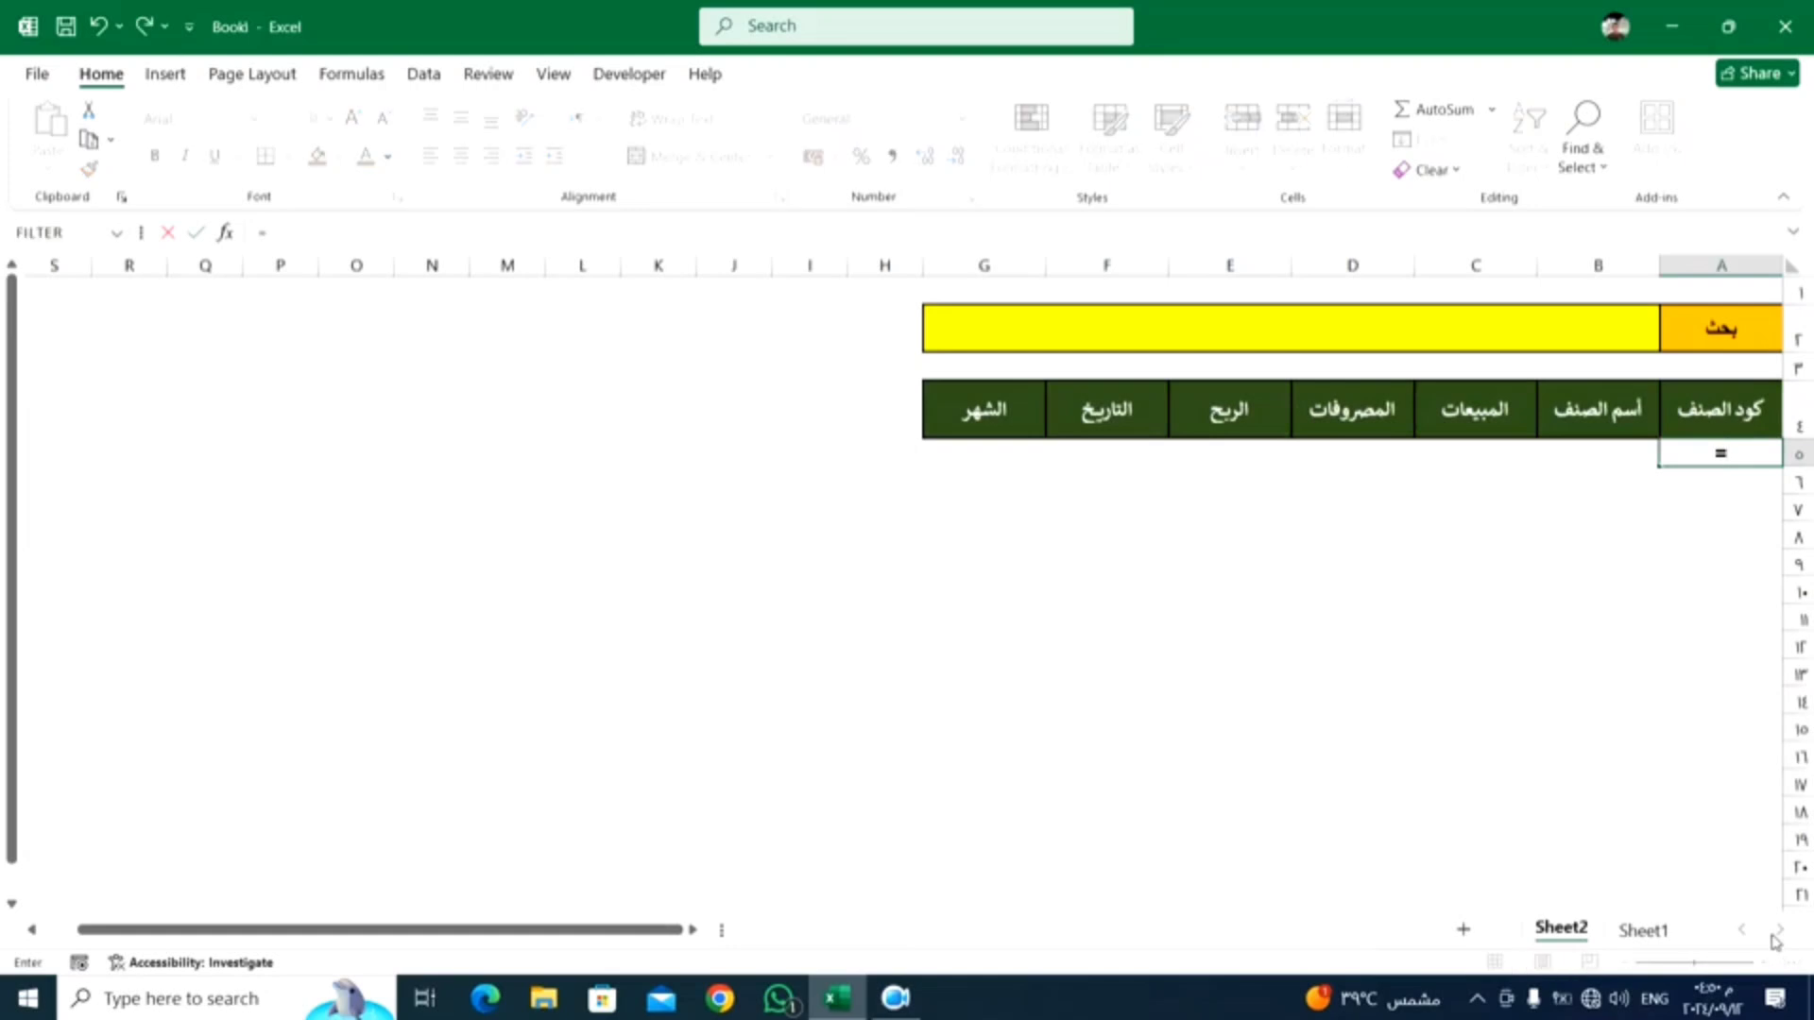
type("if")
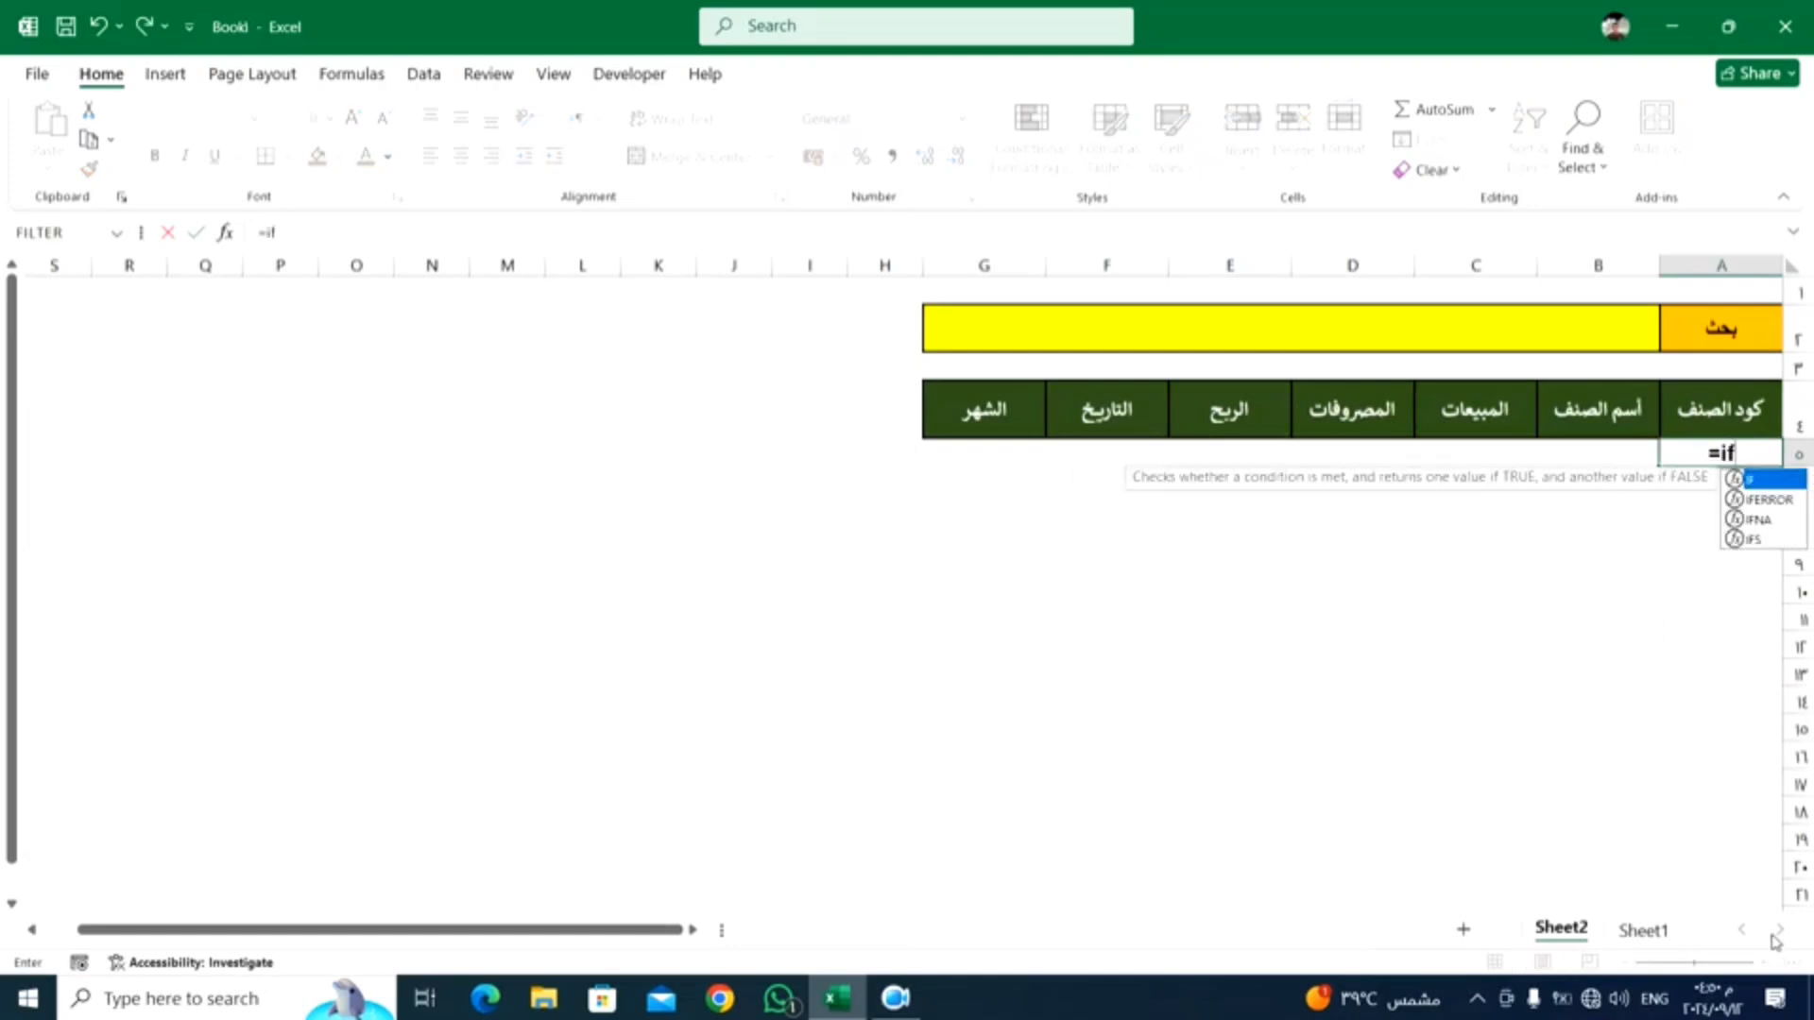
key("BackSpace")
key("BackSpace")
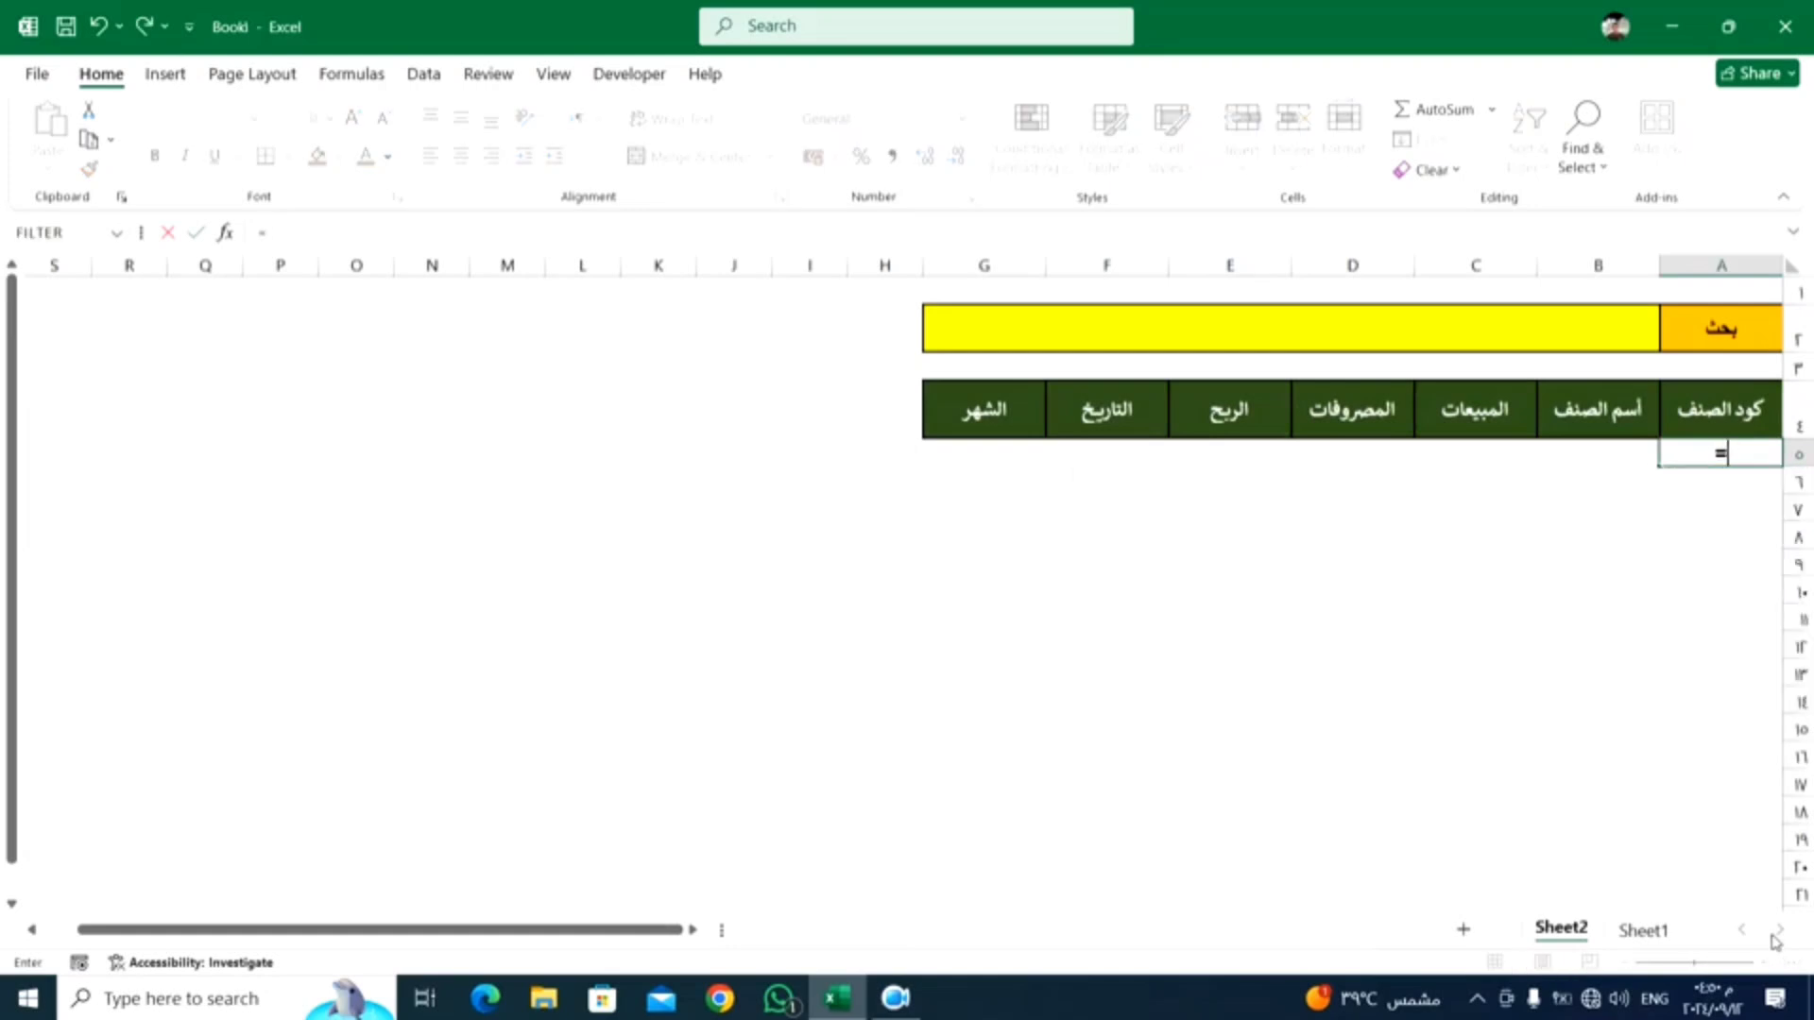
type("fi")
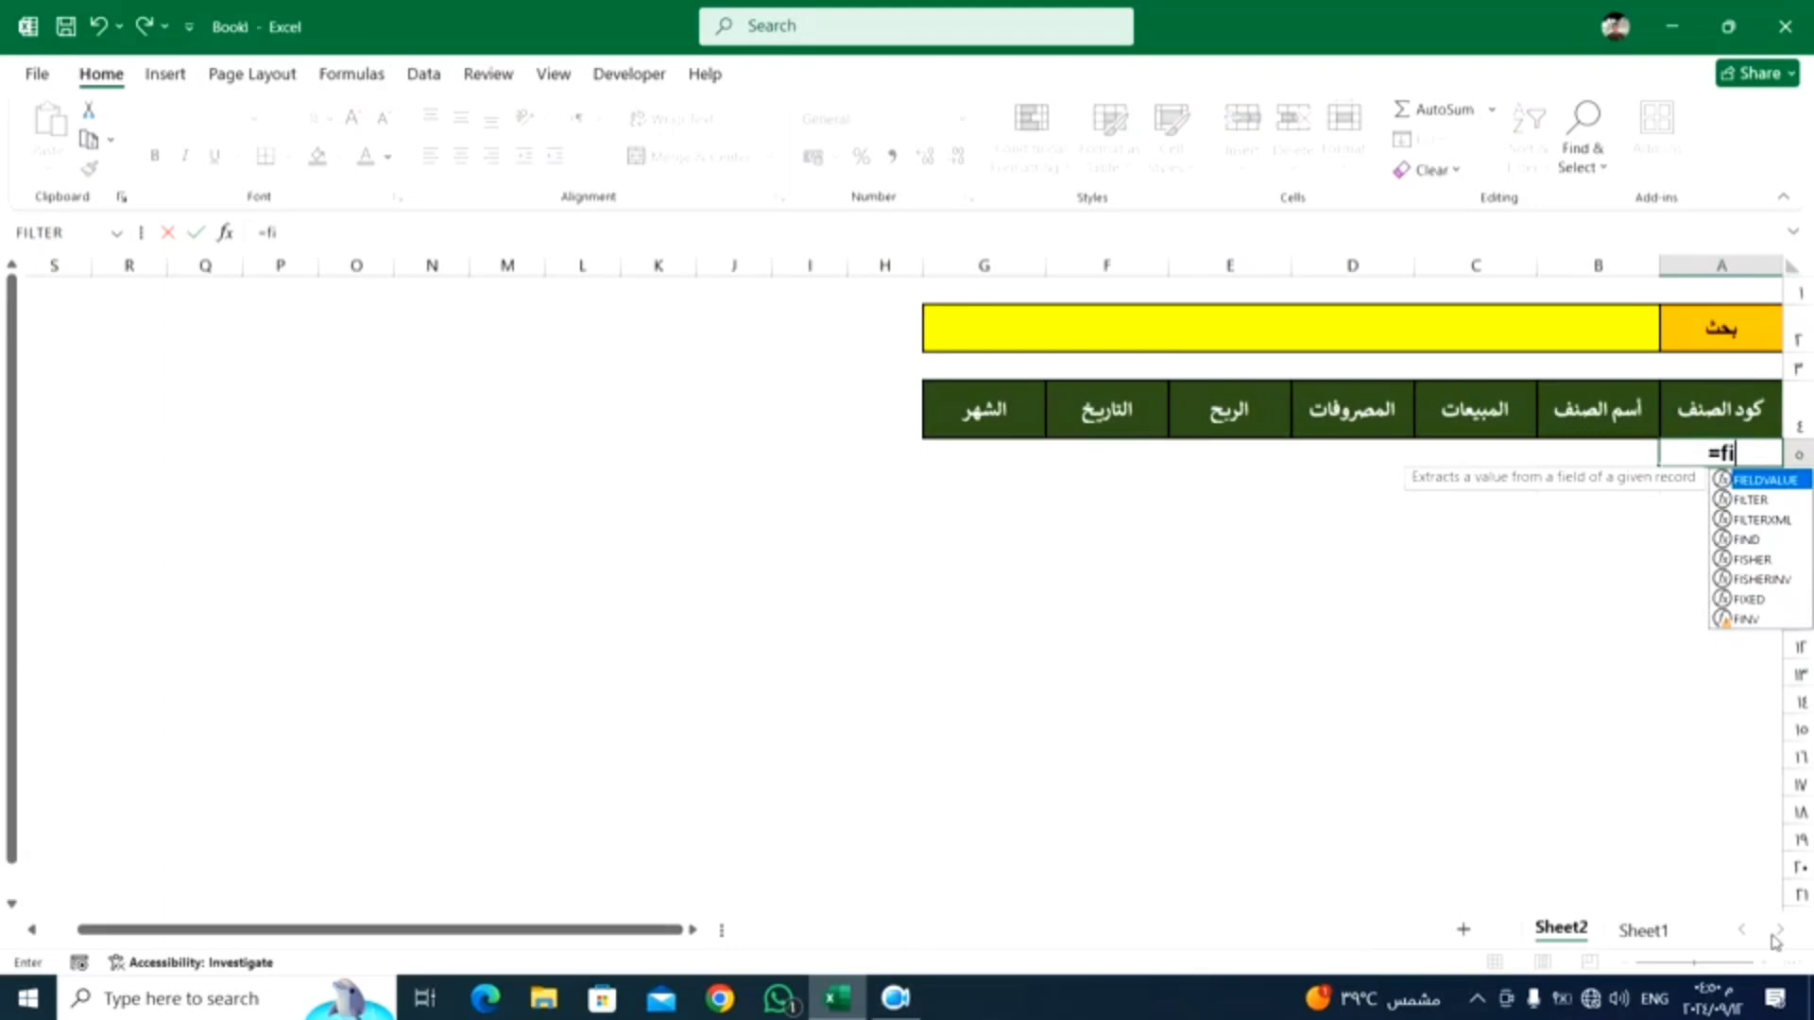
key("Down")
key("Tab")
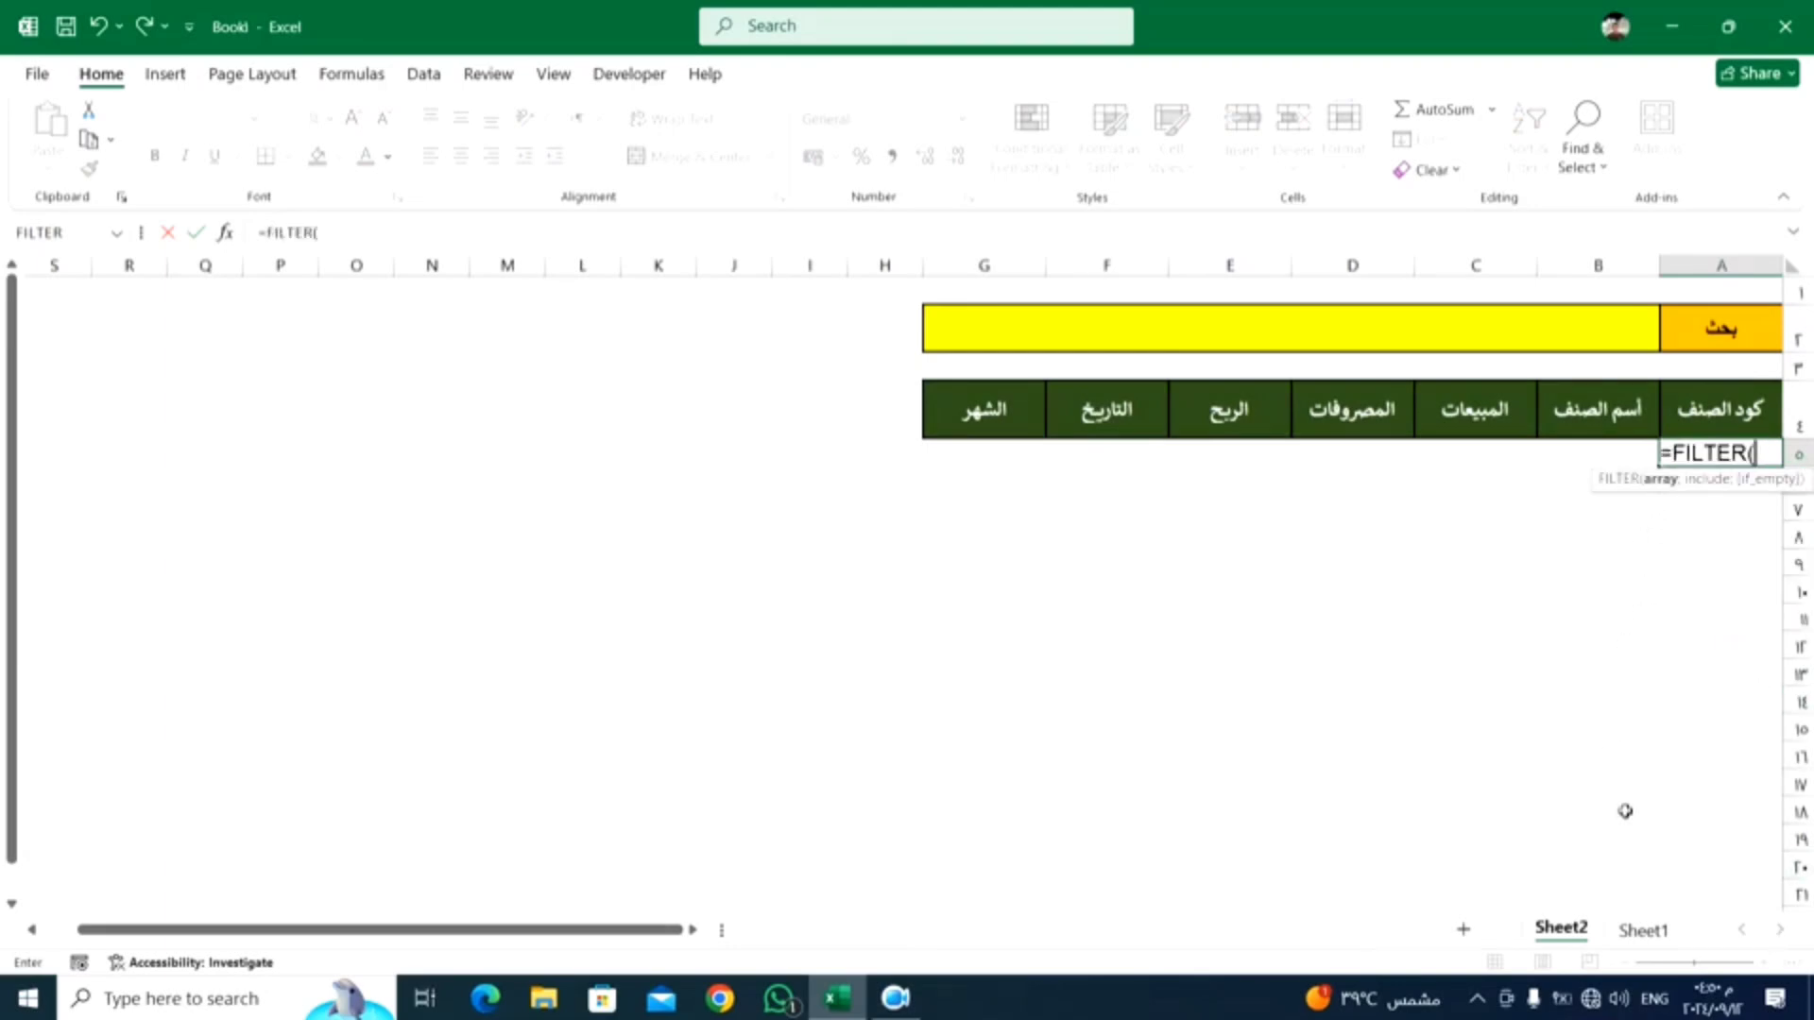
Step: Set the FILTER array argument to the product data range A5:G39 on Sheet1
left_click(1641, 933)
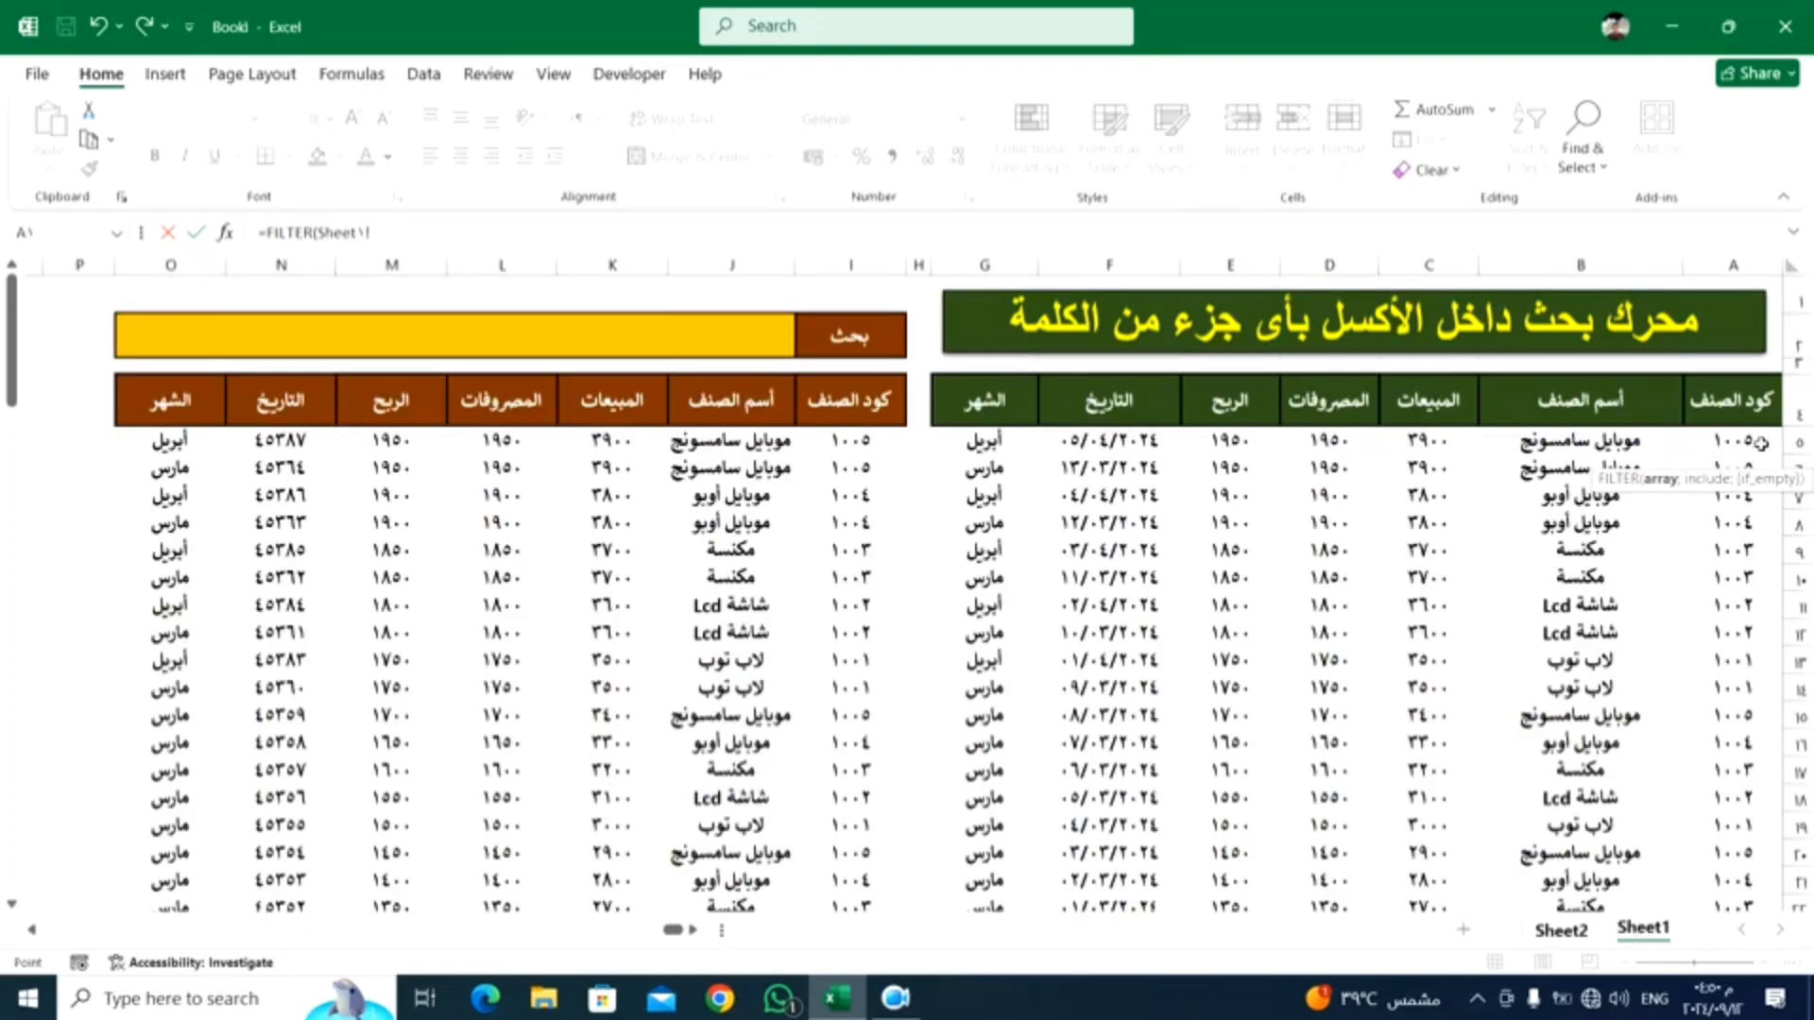
left_click_drag(1760, 442, 1037, 849)
scroll(1083, 780, "up", 6)
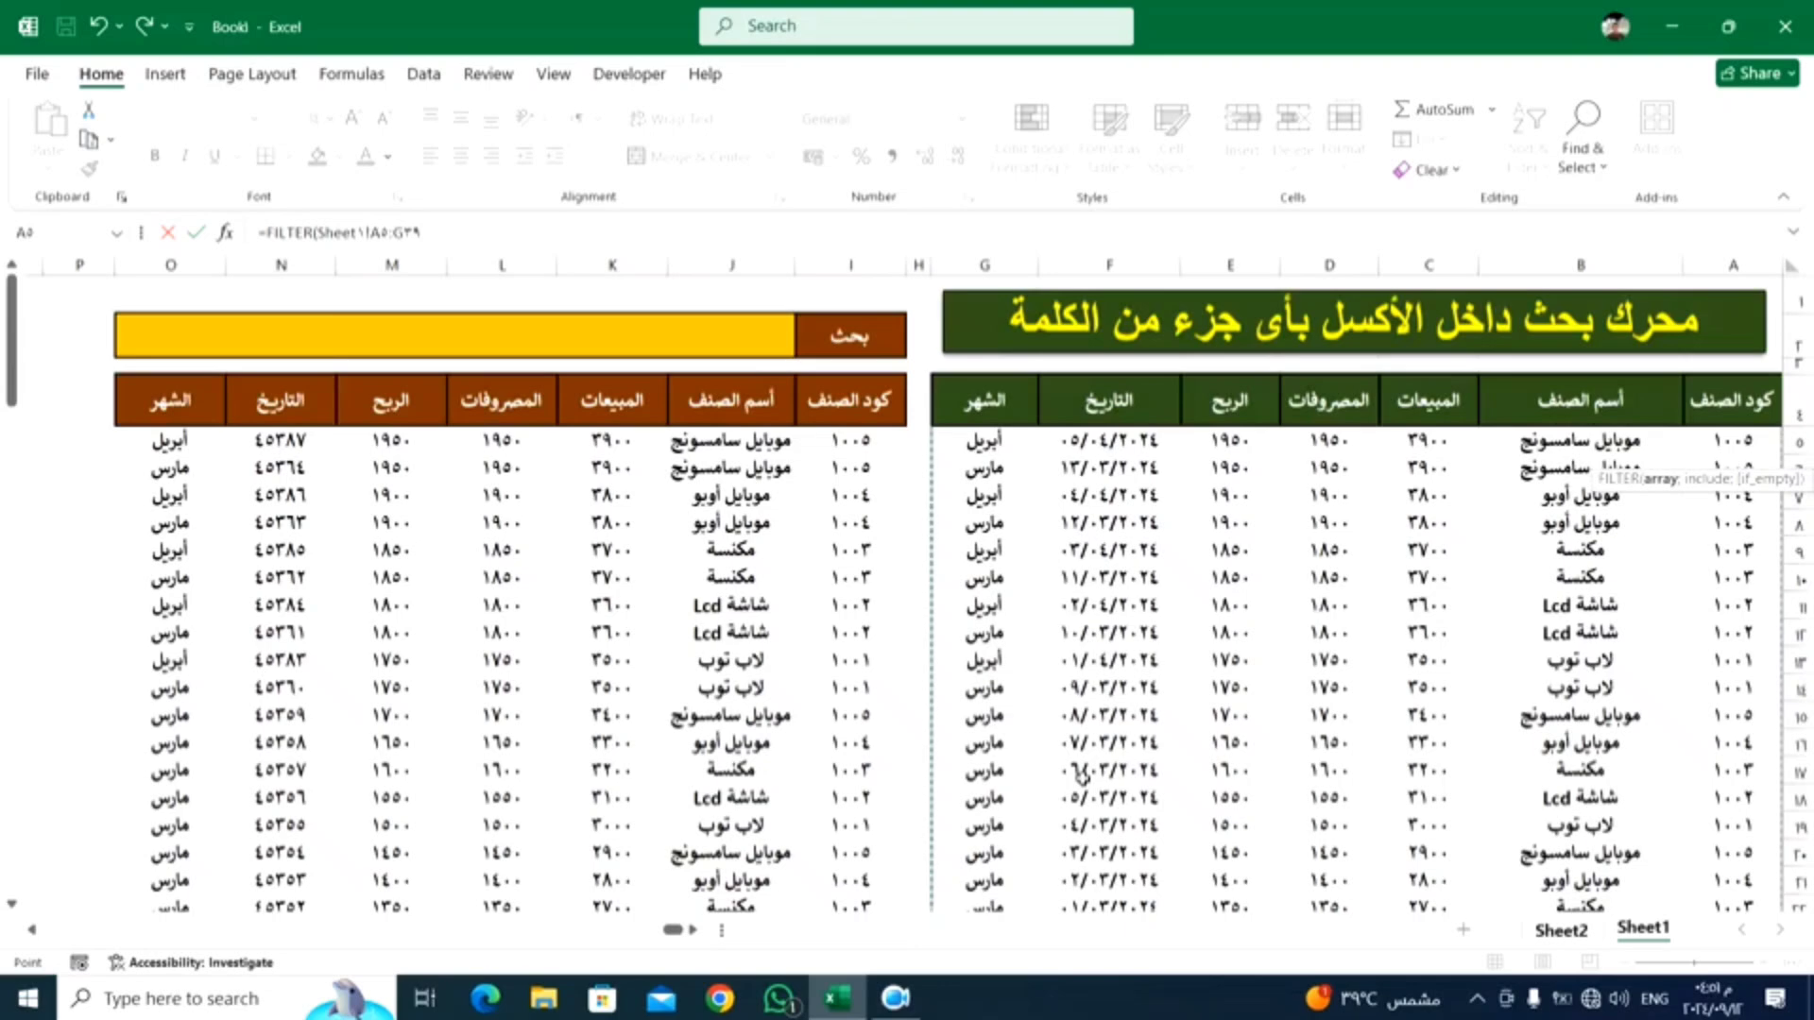
type(";")
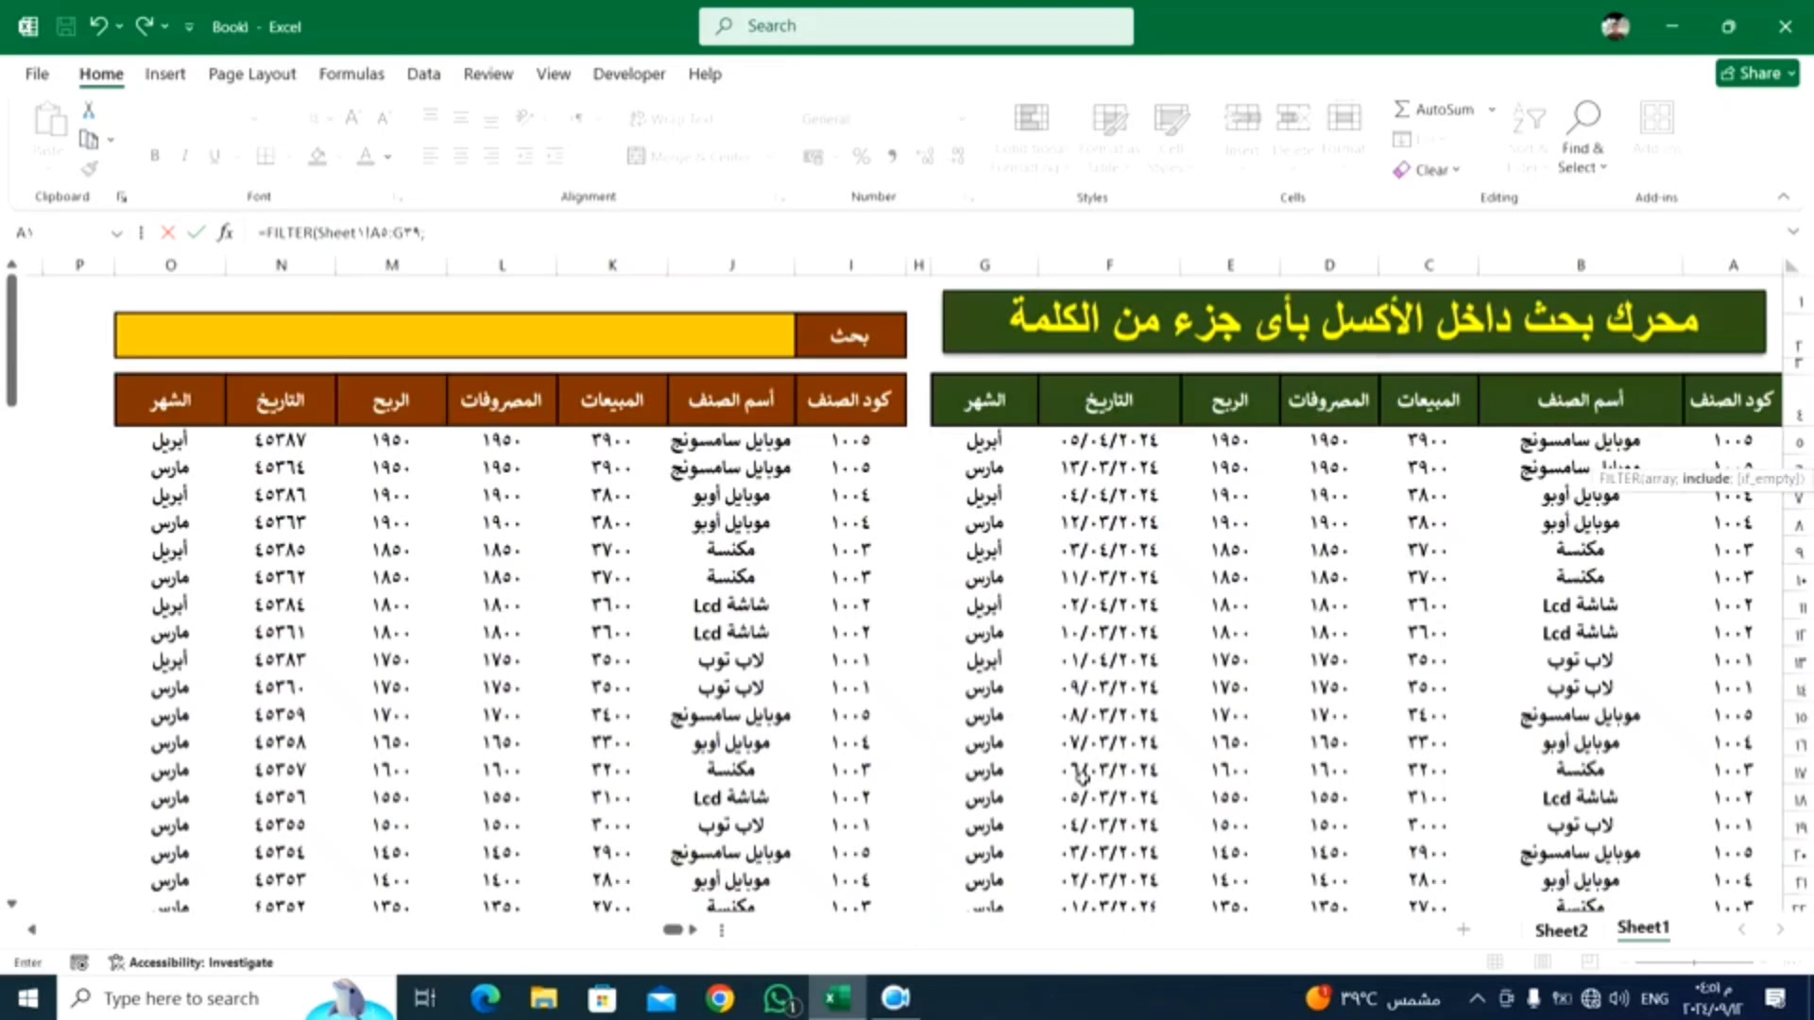
Step: Nest ISNUMBER with SEARCH inside it as the include argument of the FILTER formula
type("is")
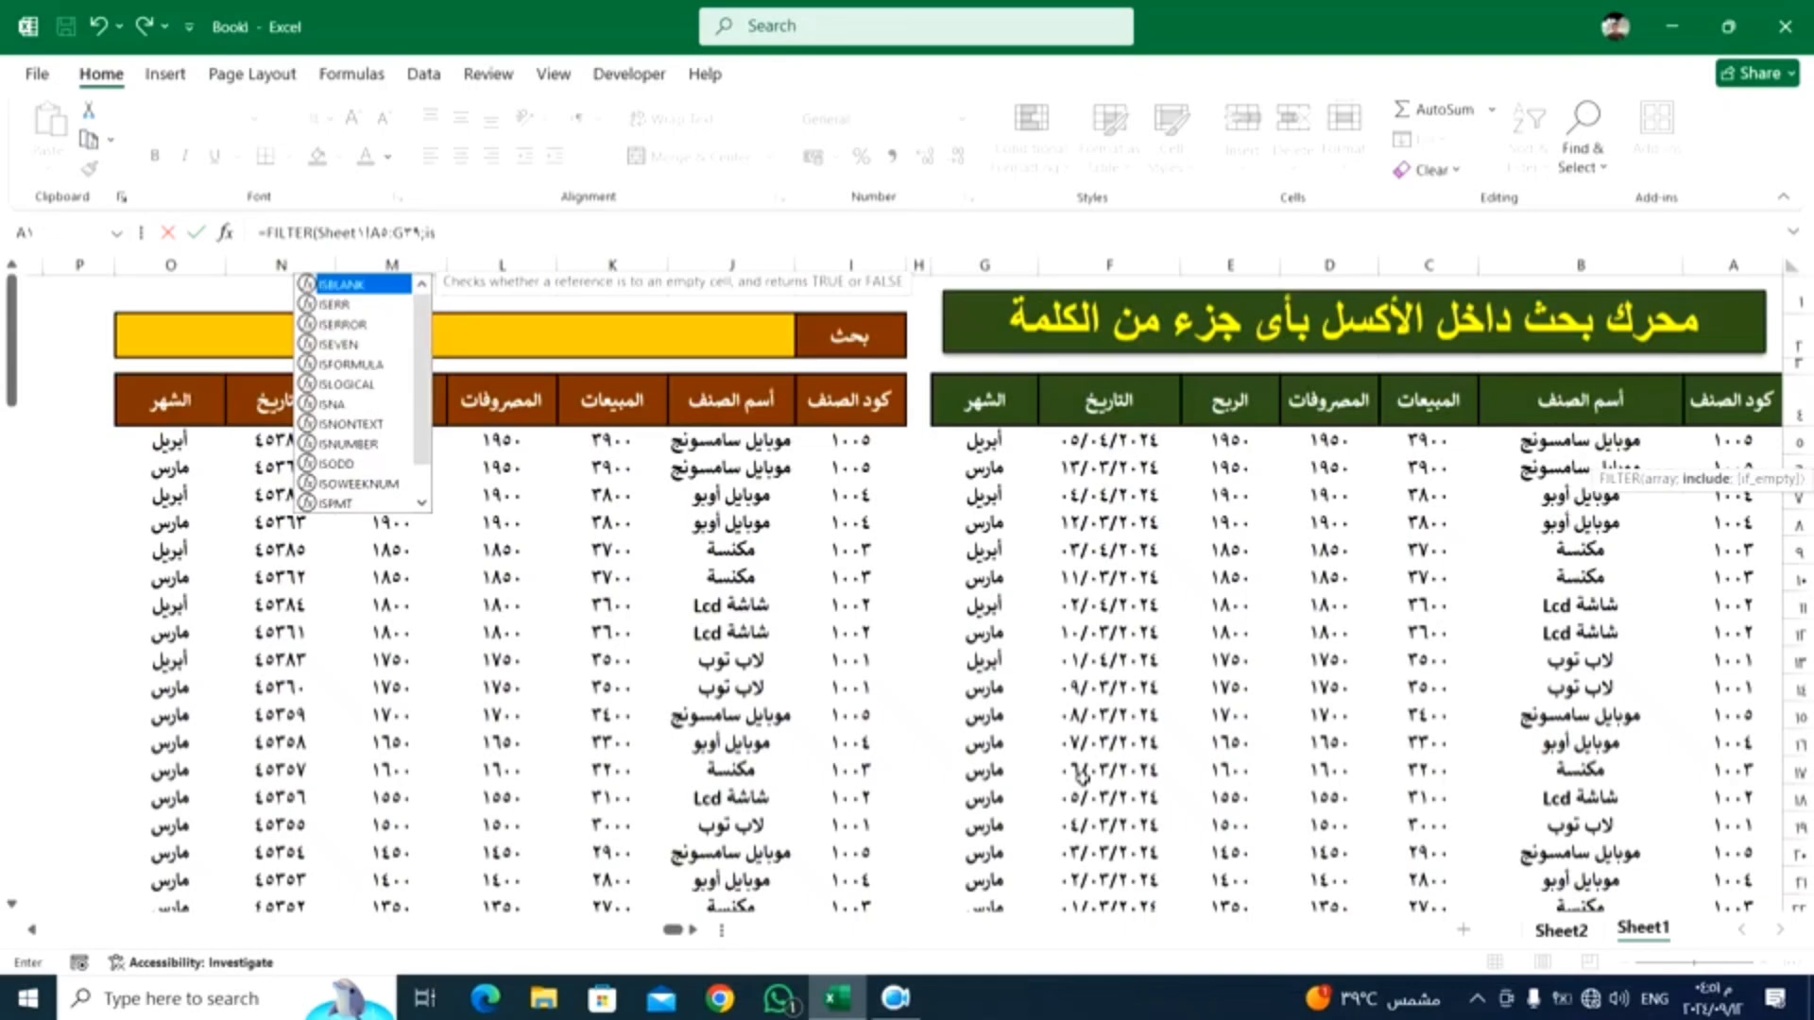
type("n")
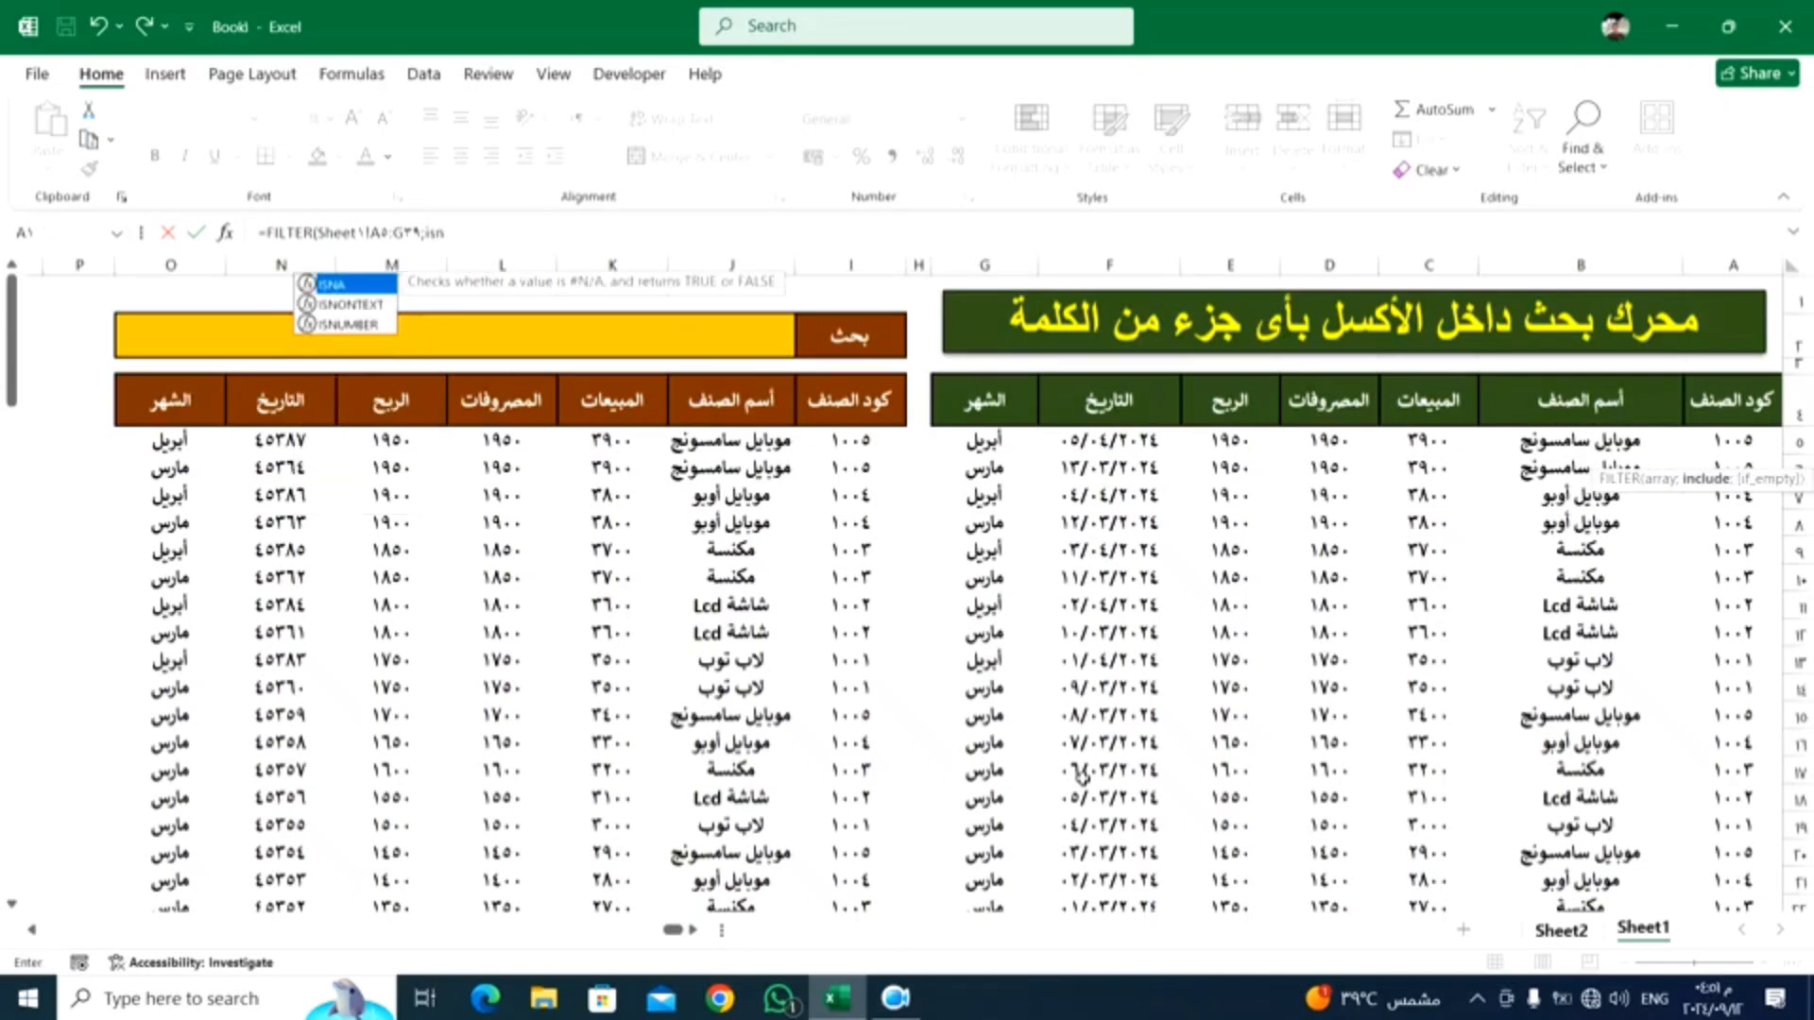
key("Down")
key("Down")
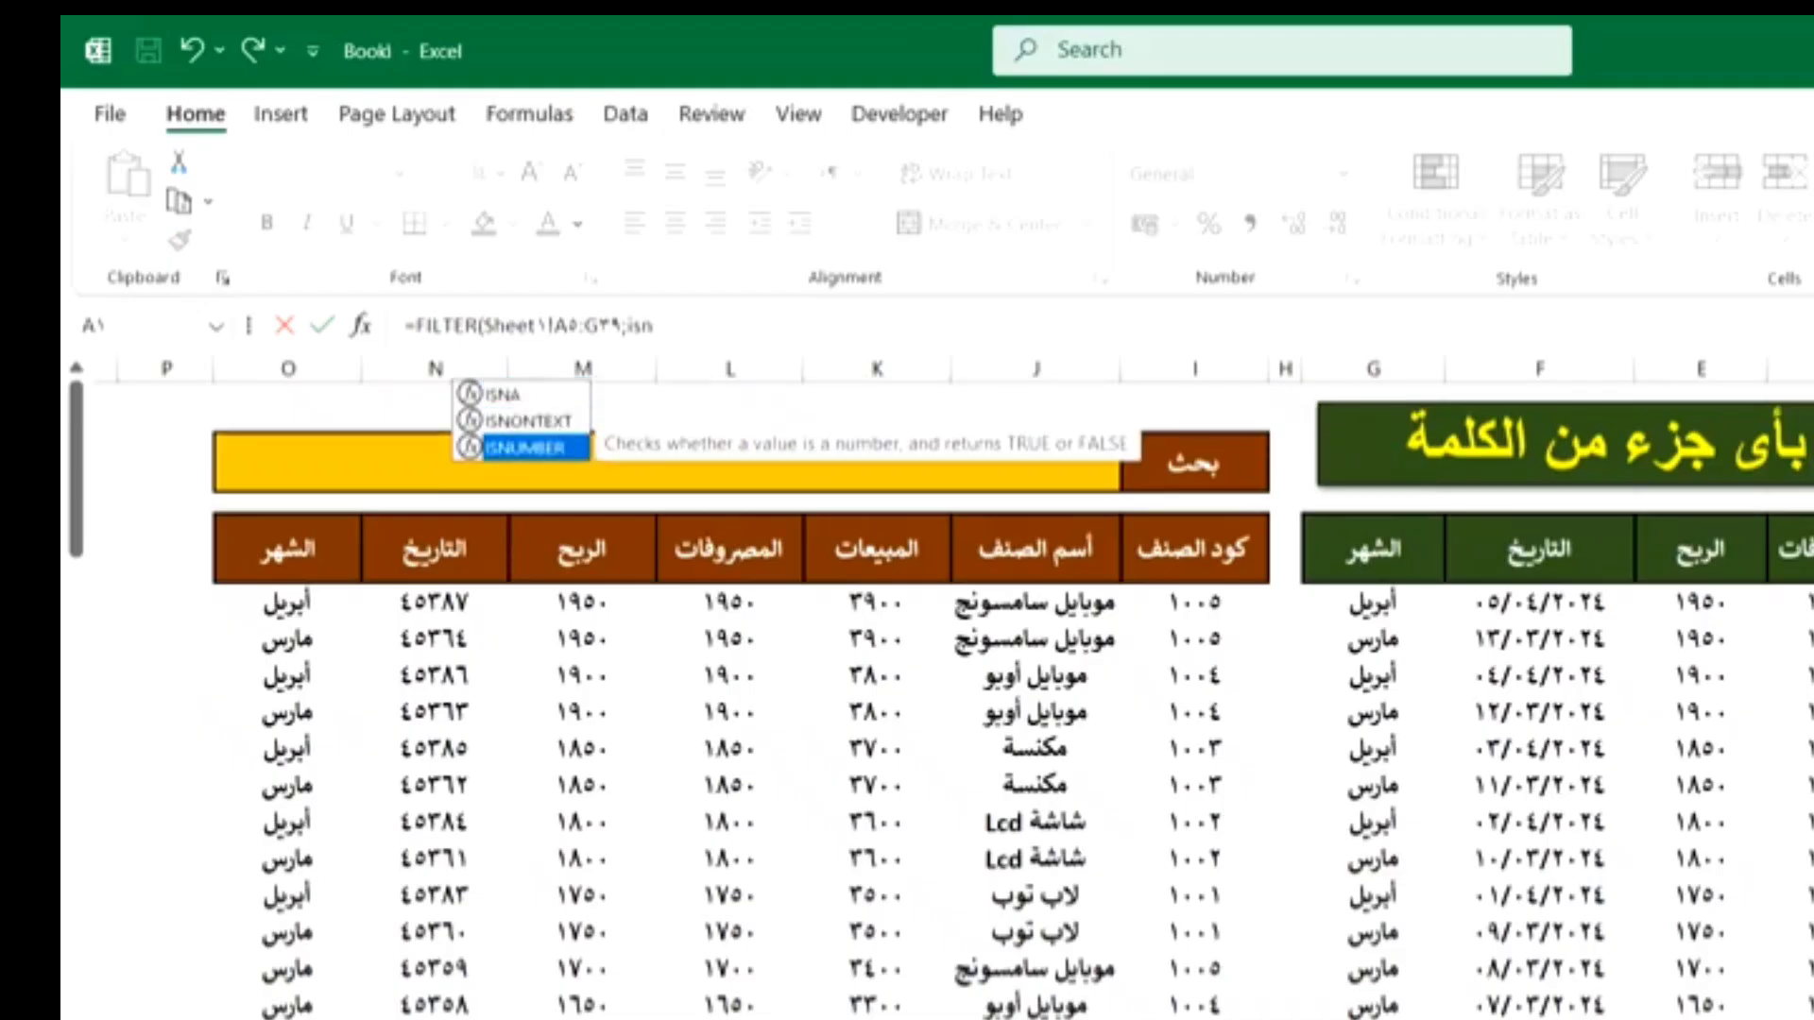
key("Tab")
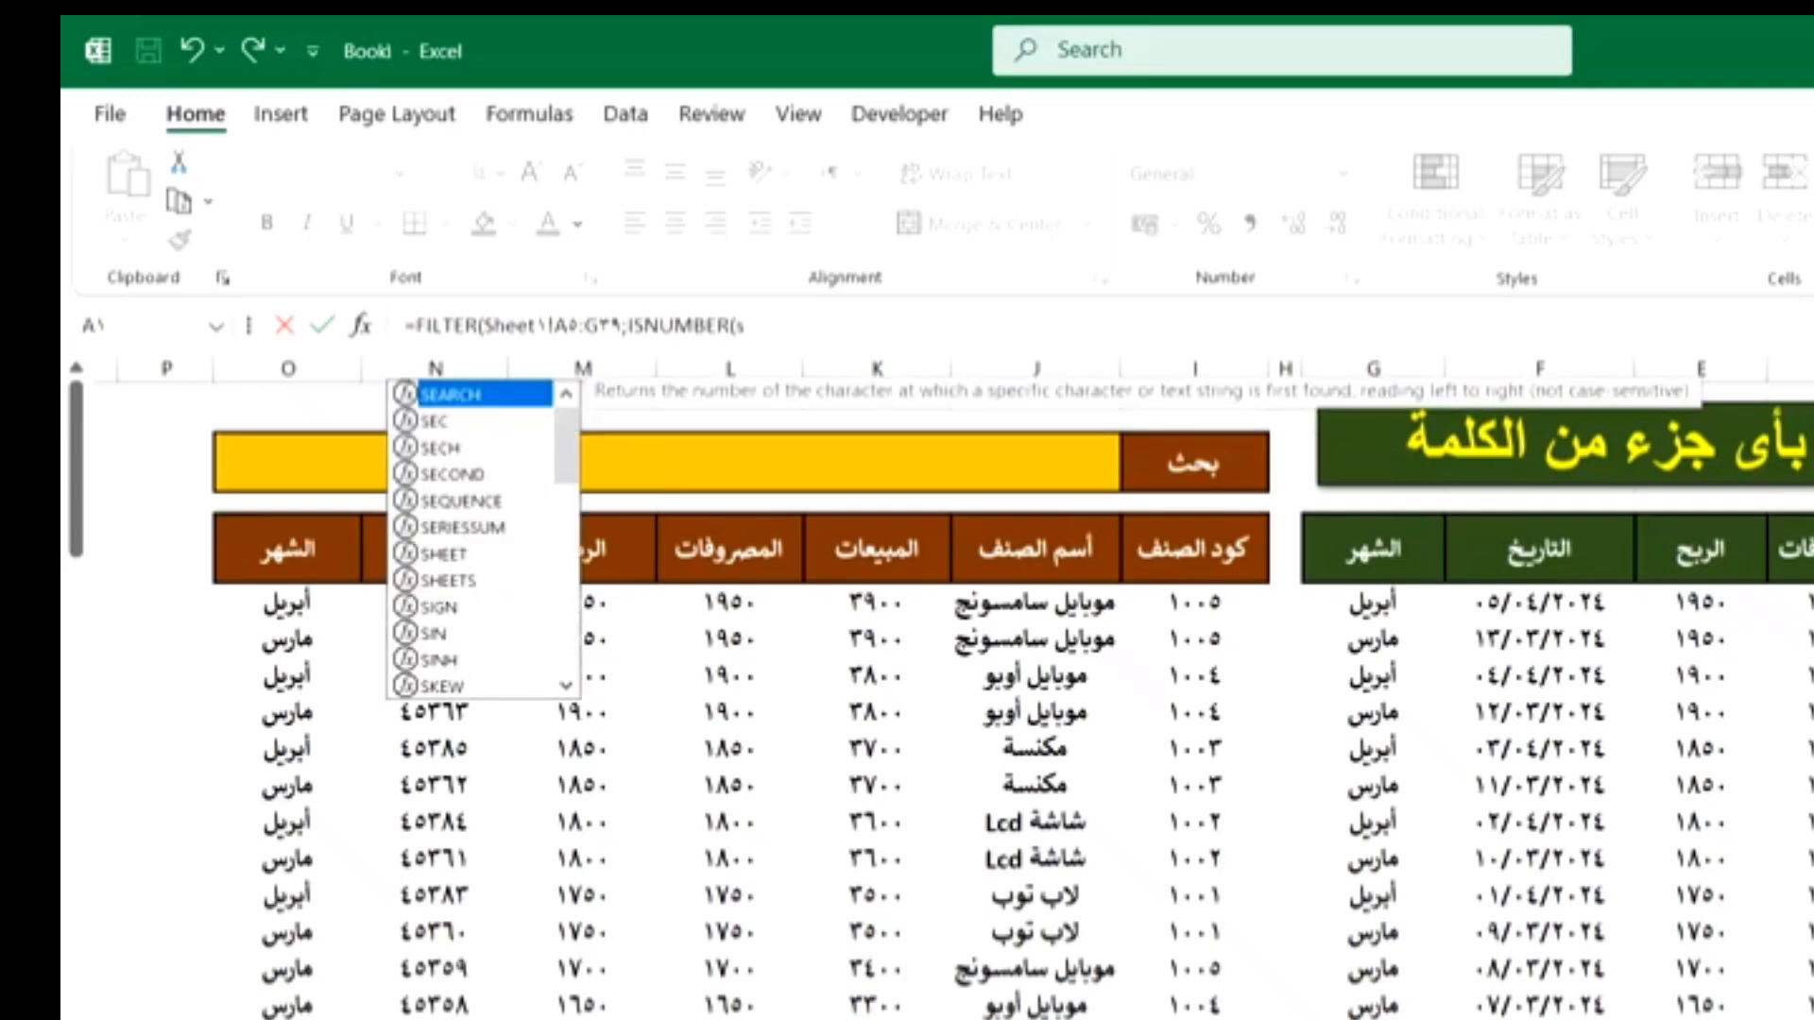
key("Tab")
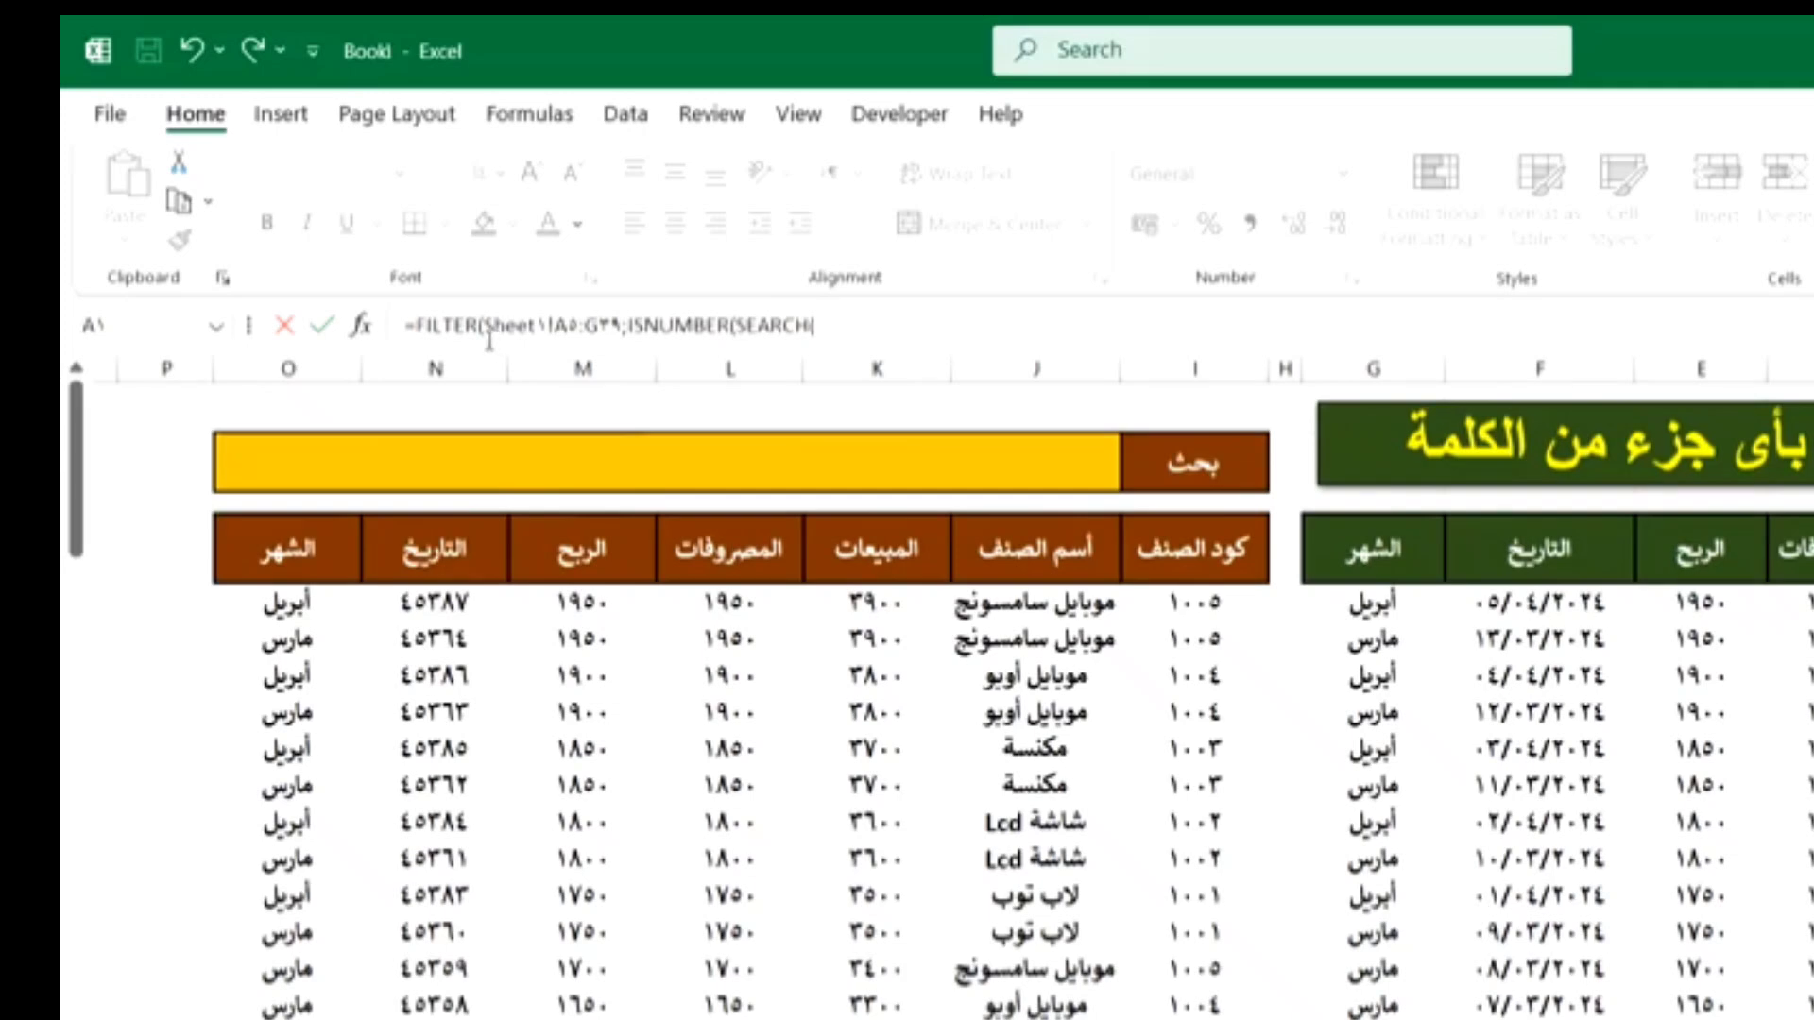
left_click(535, 326)
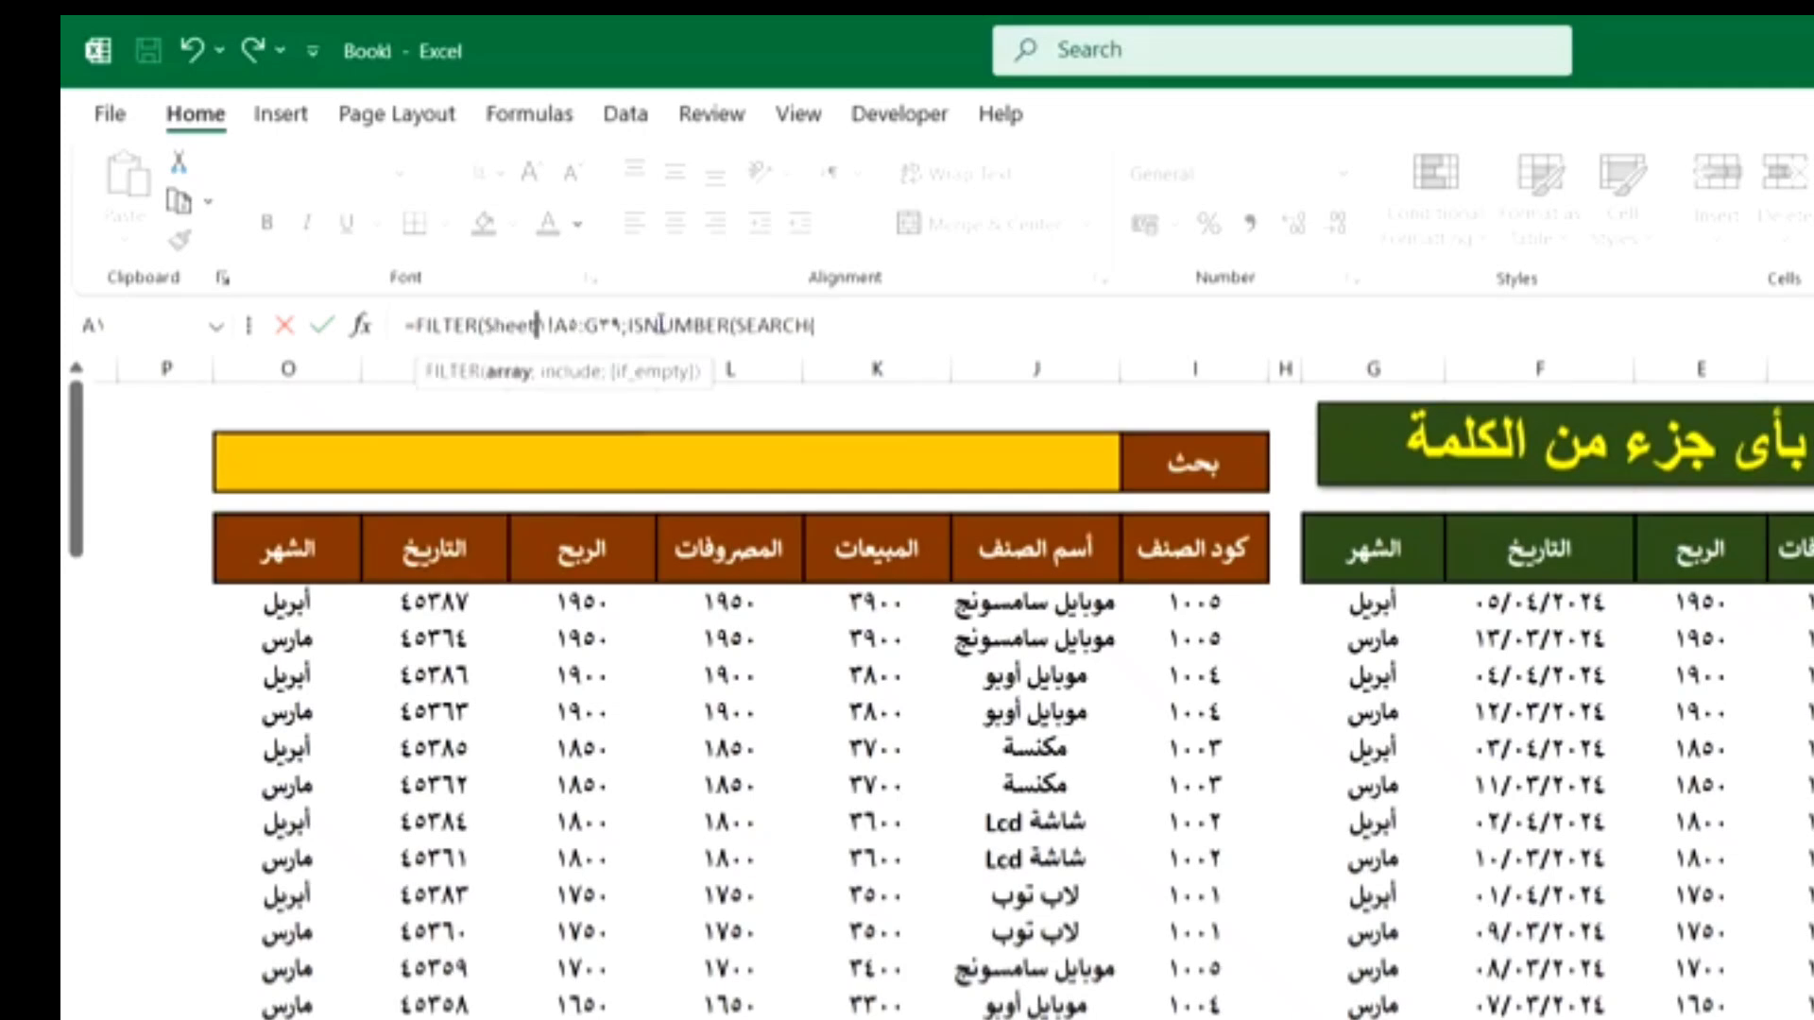
left_click(782, 325)
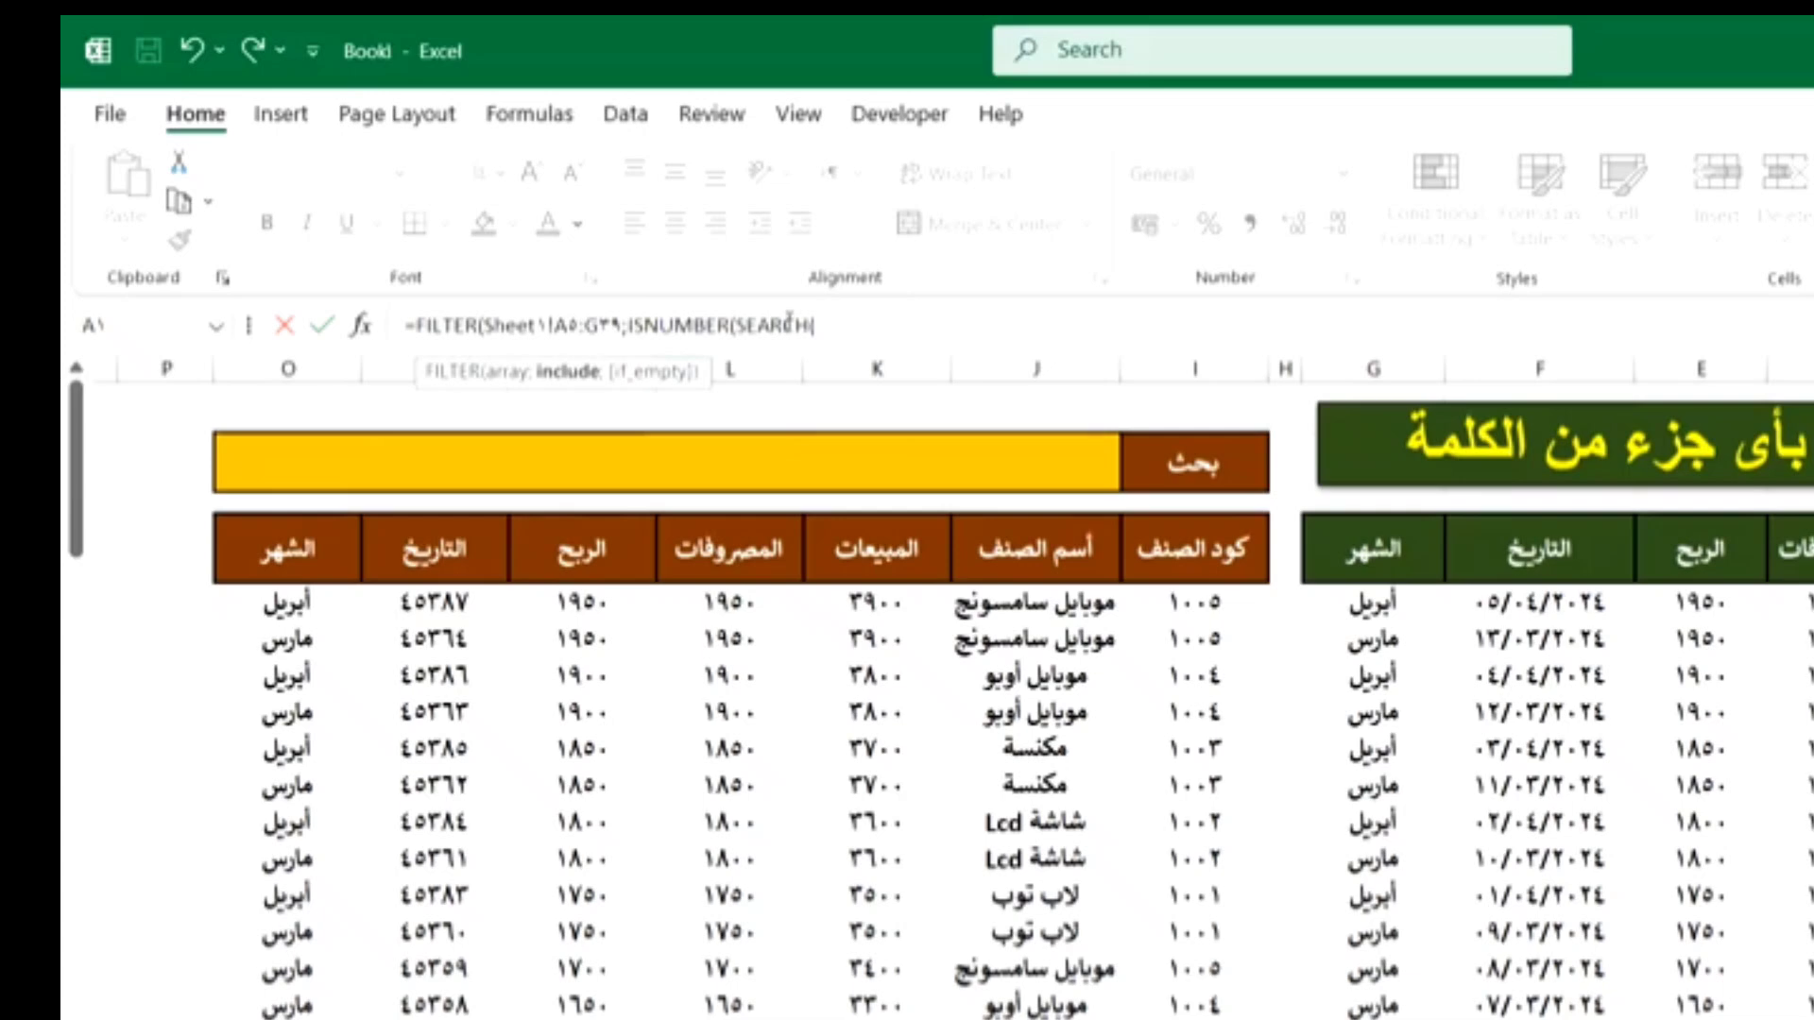
type("(")
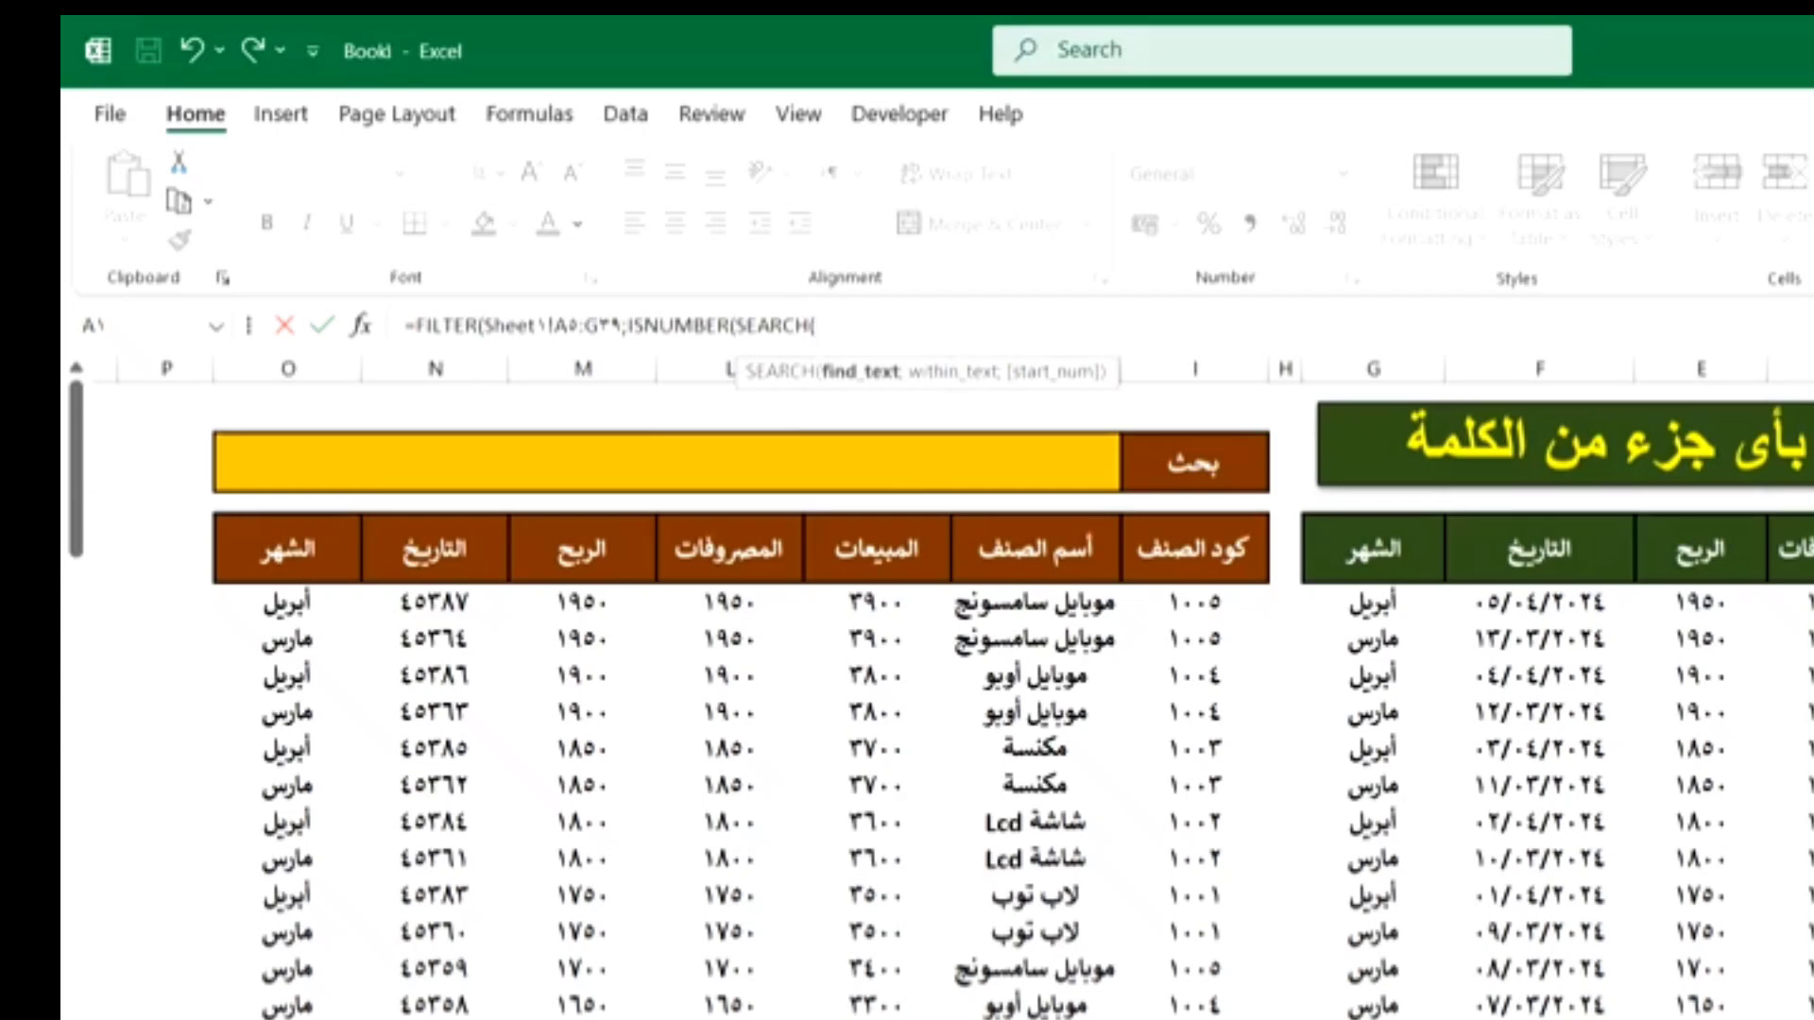
Step: Make SEARCH look for the Sheet2 search box B2 within Sheet1 range B5:B39, and close the SEARCH and ISNUMBER functions
left_click(1561, 928)
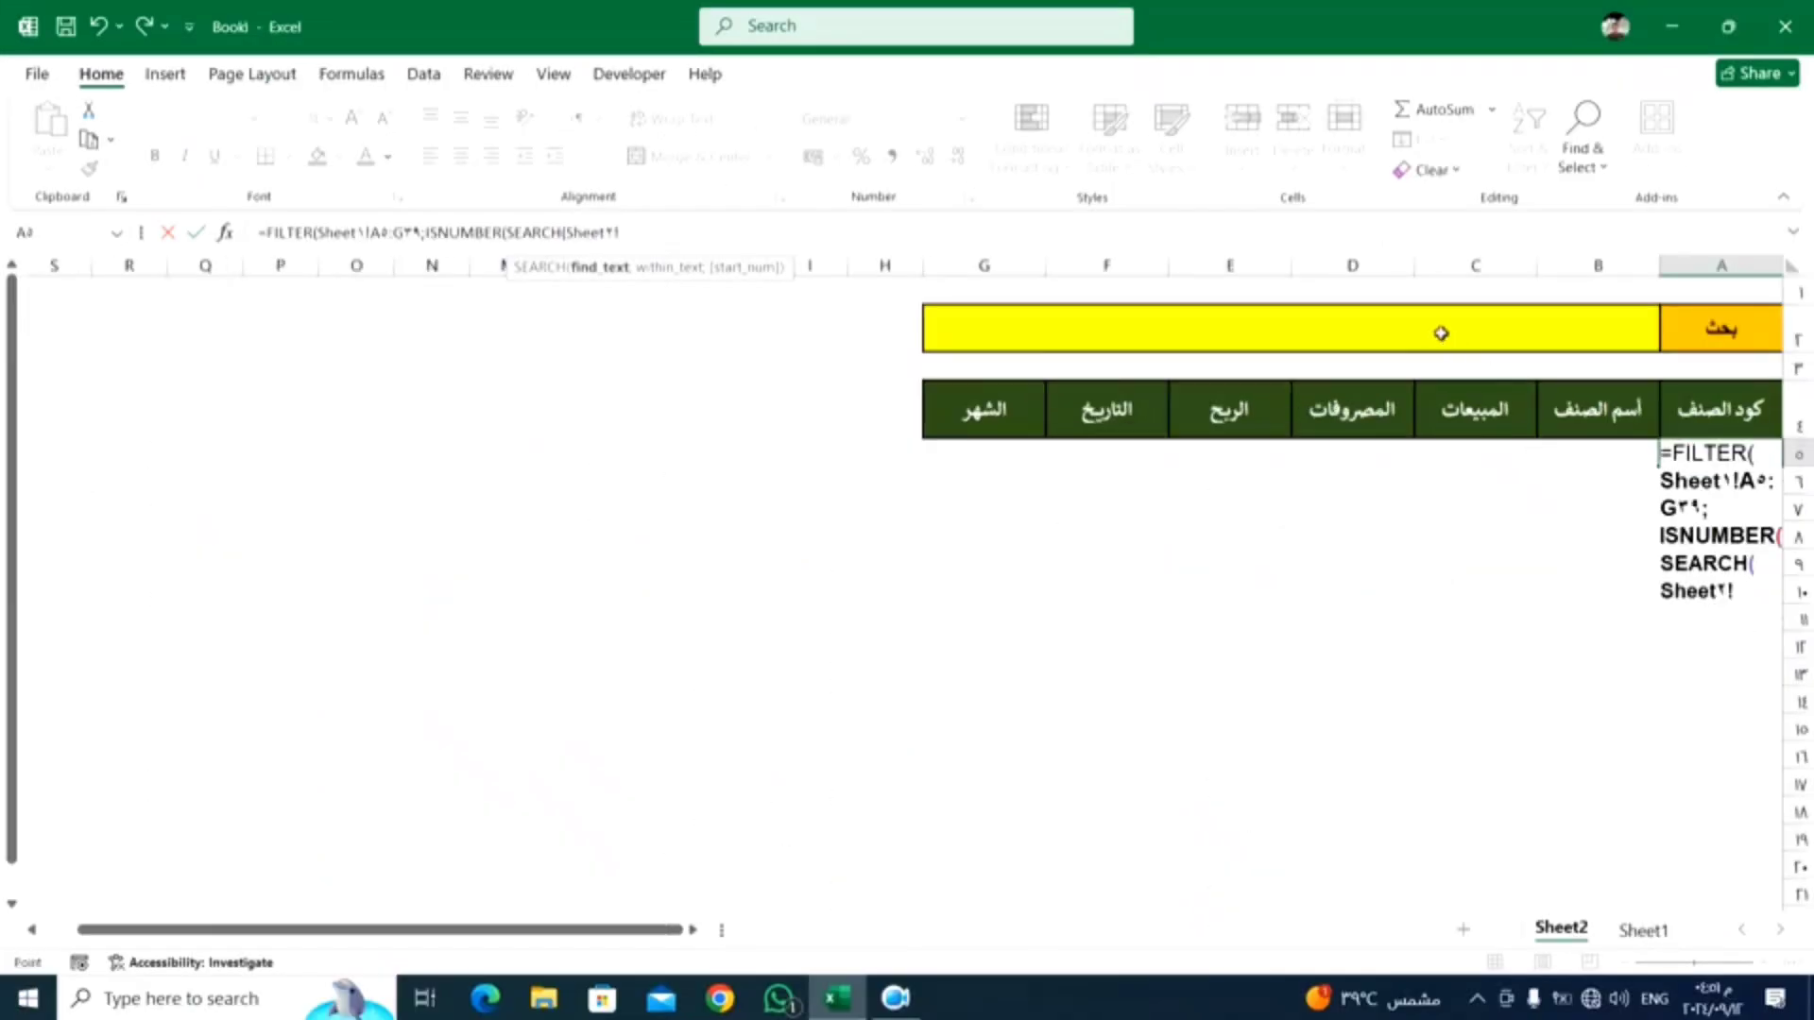
left_click(1441, 333)
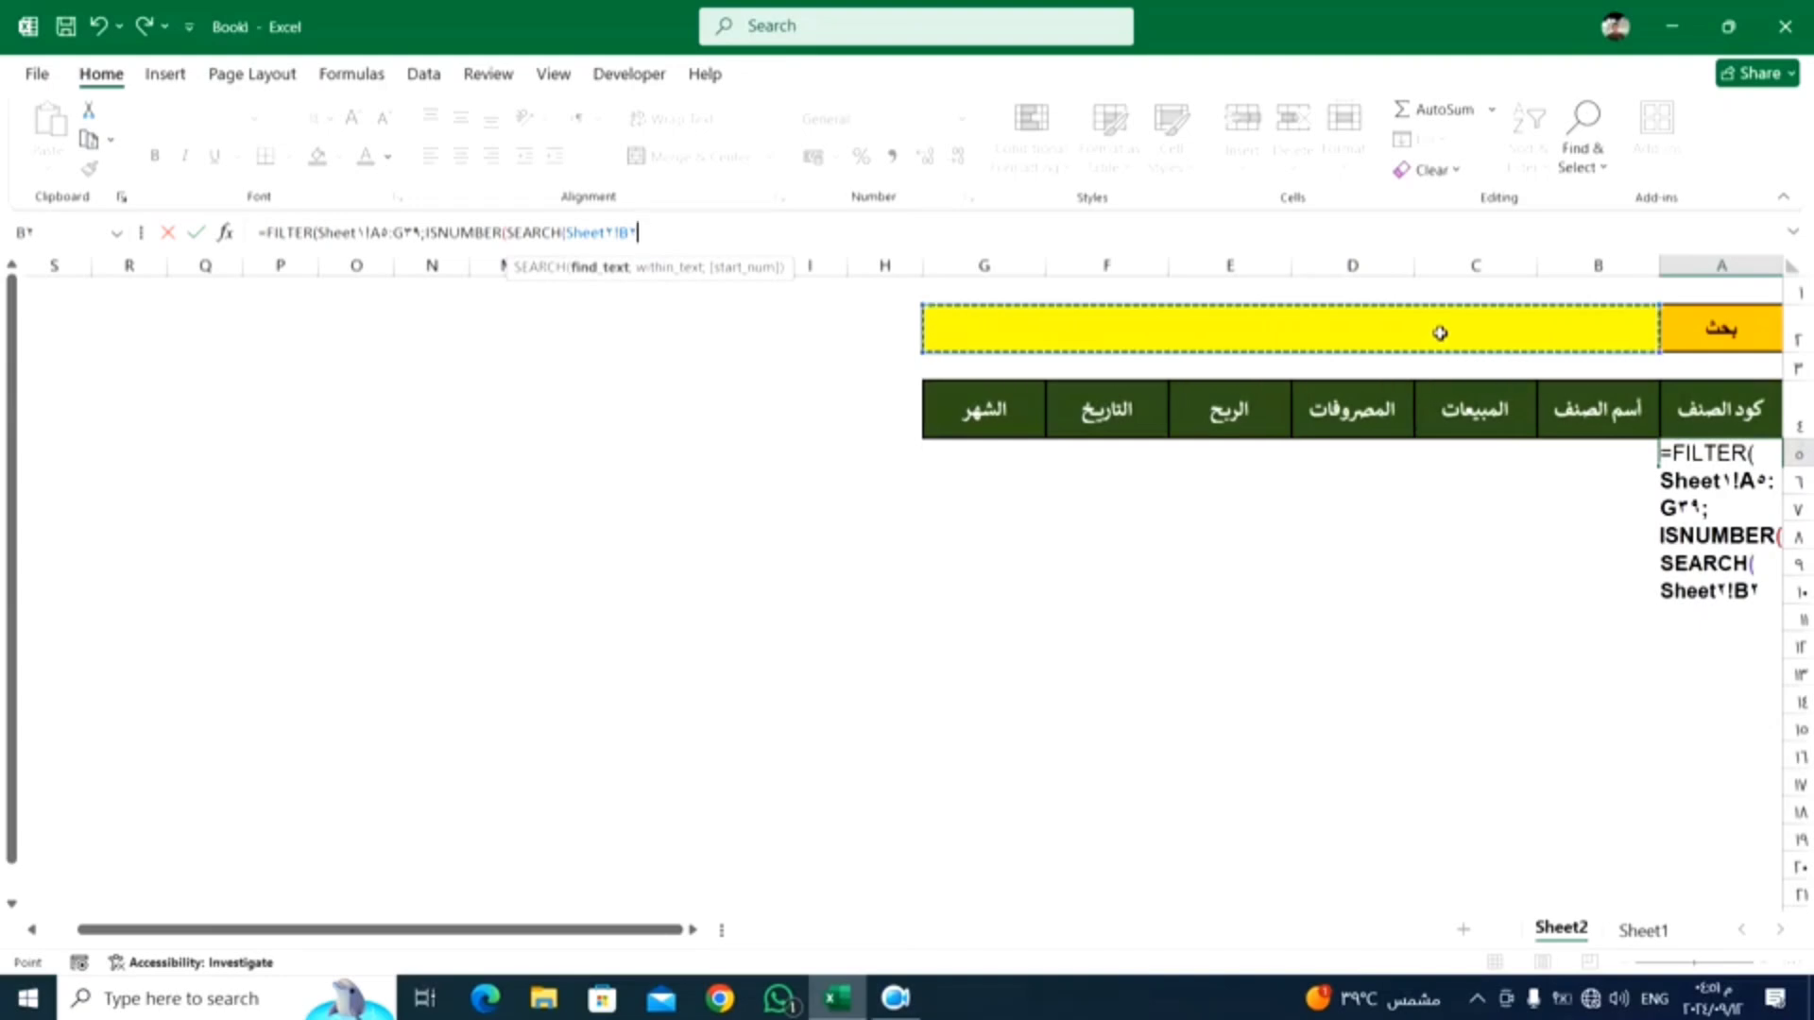
type(";")
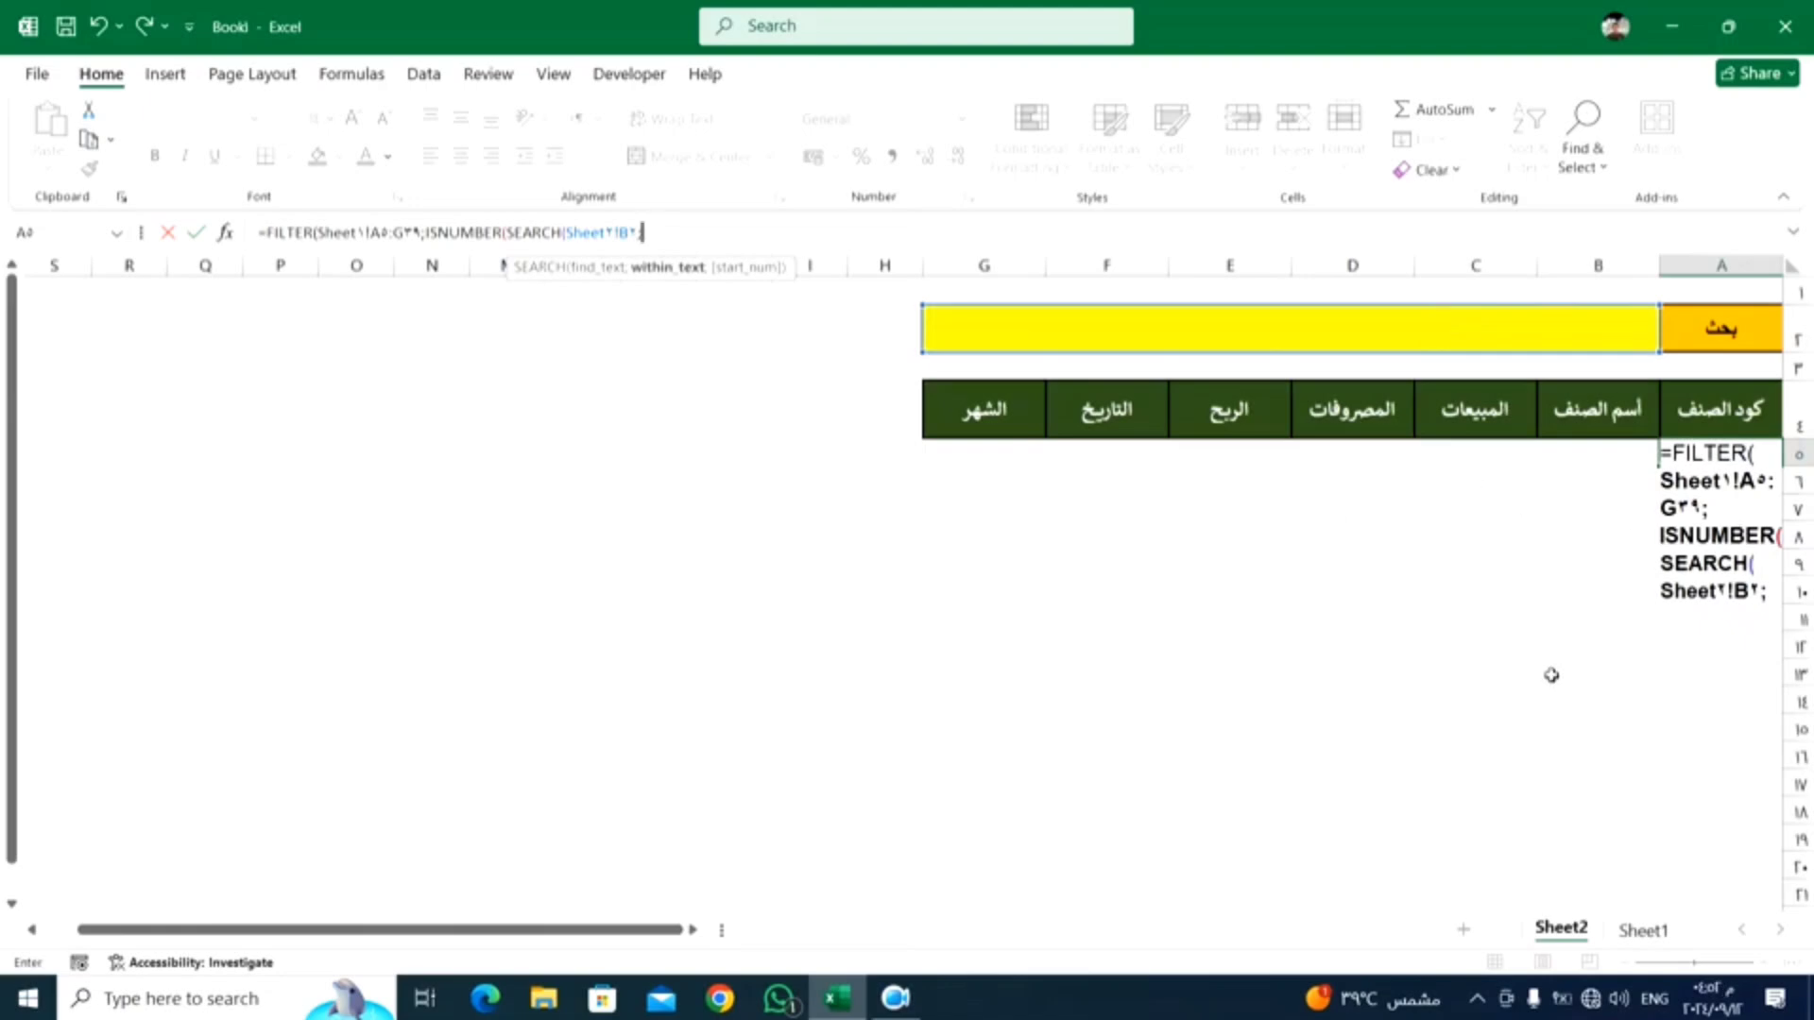
left_click(1632, 936)
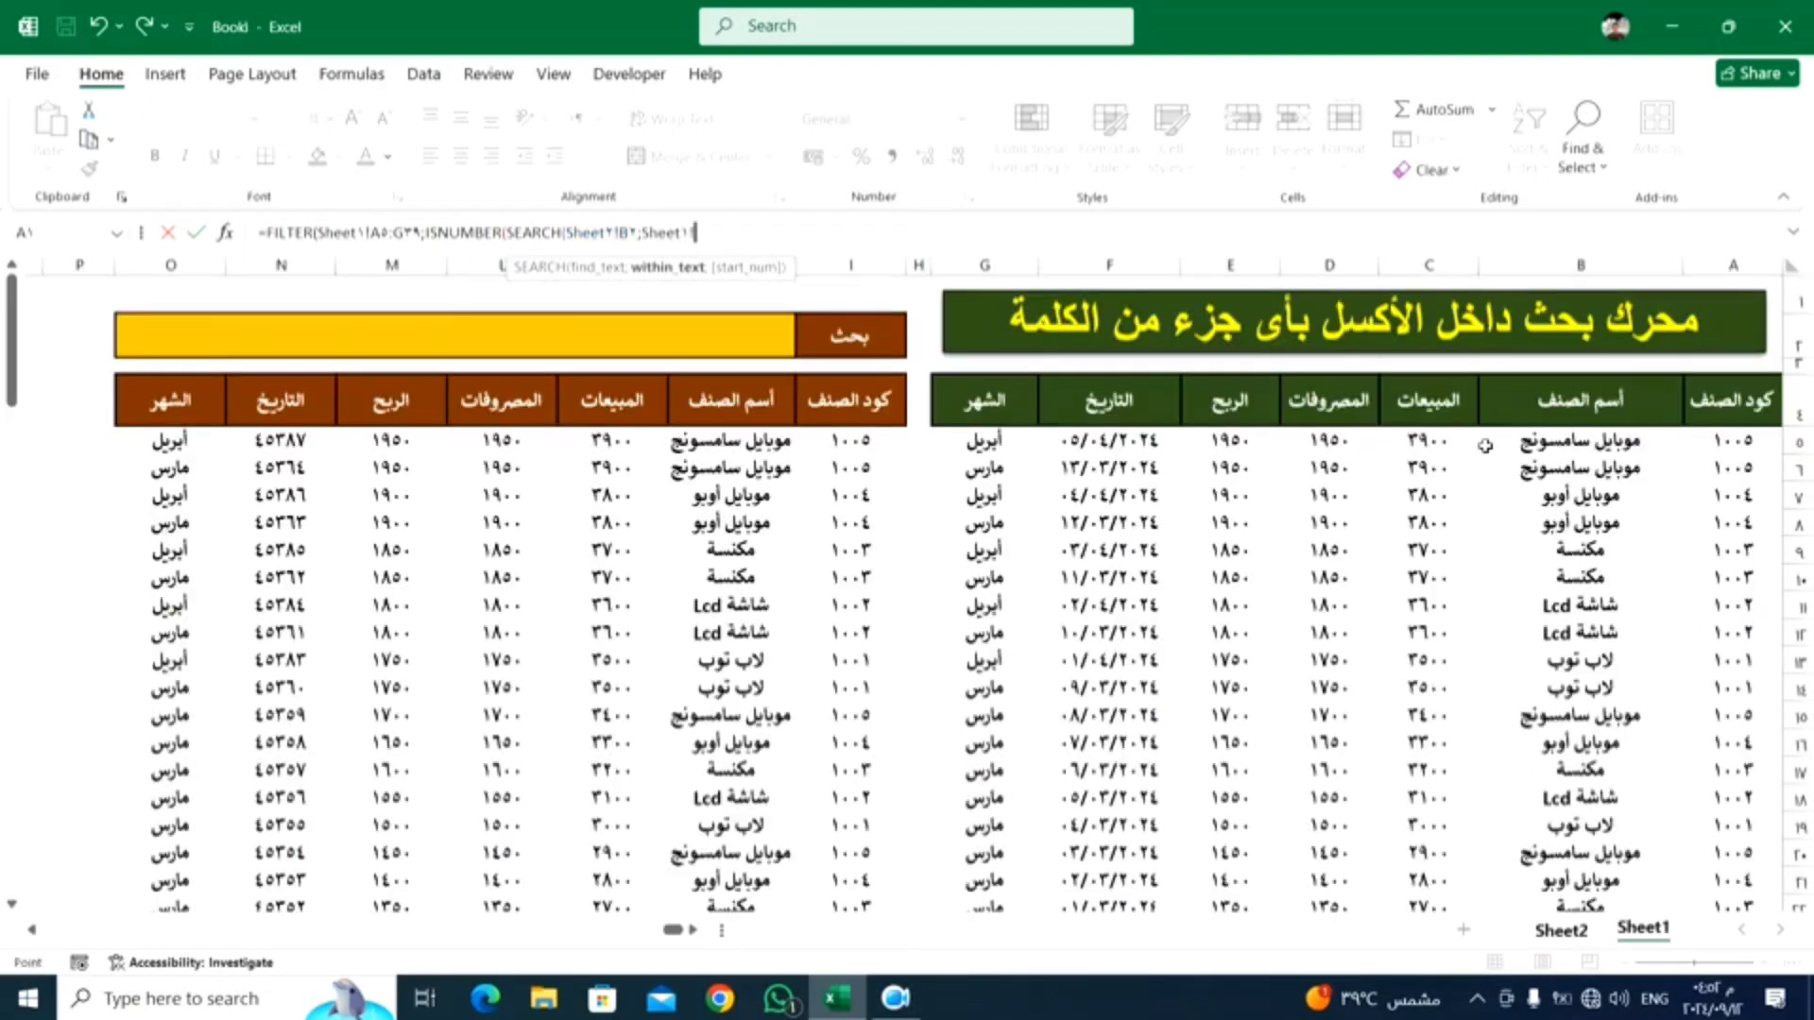
left_click_drag(1583, 440, 1535, 751)
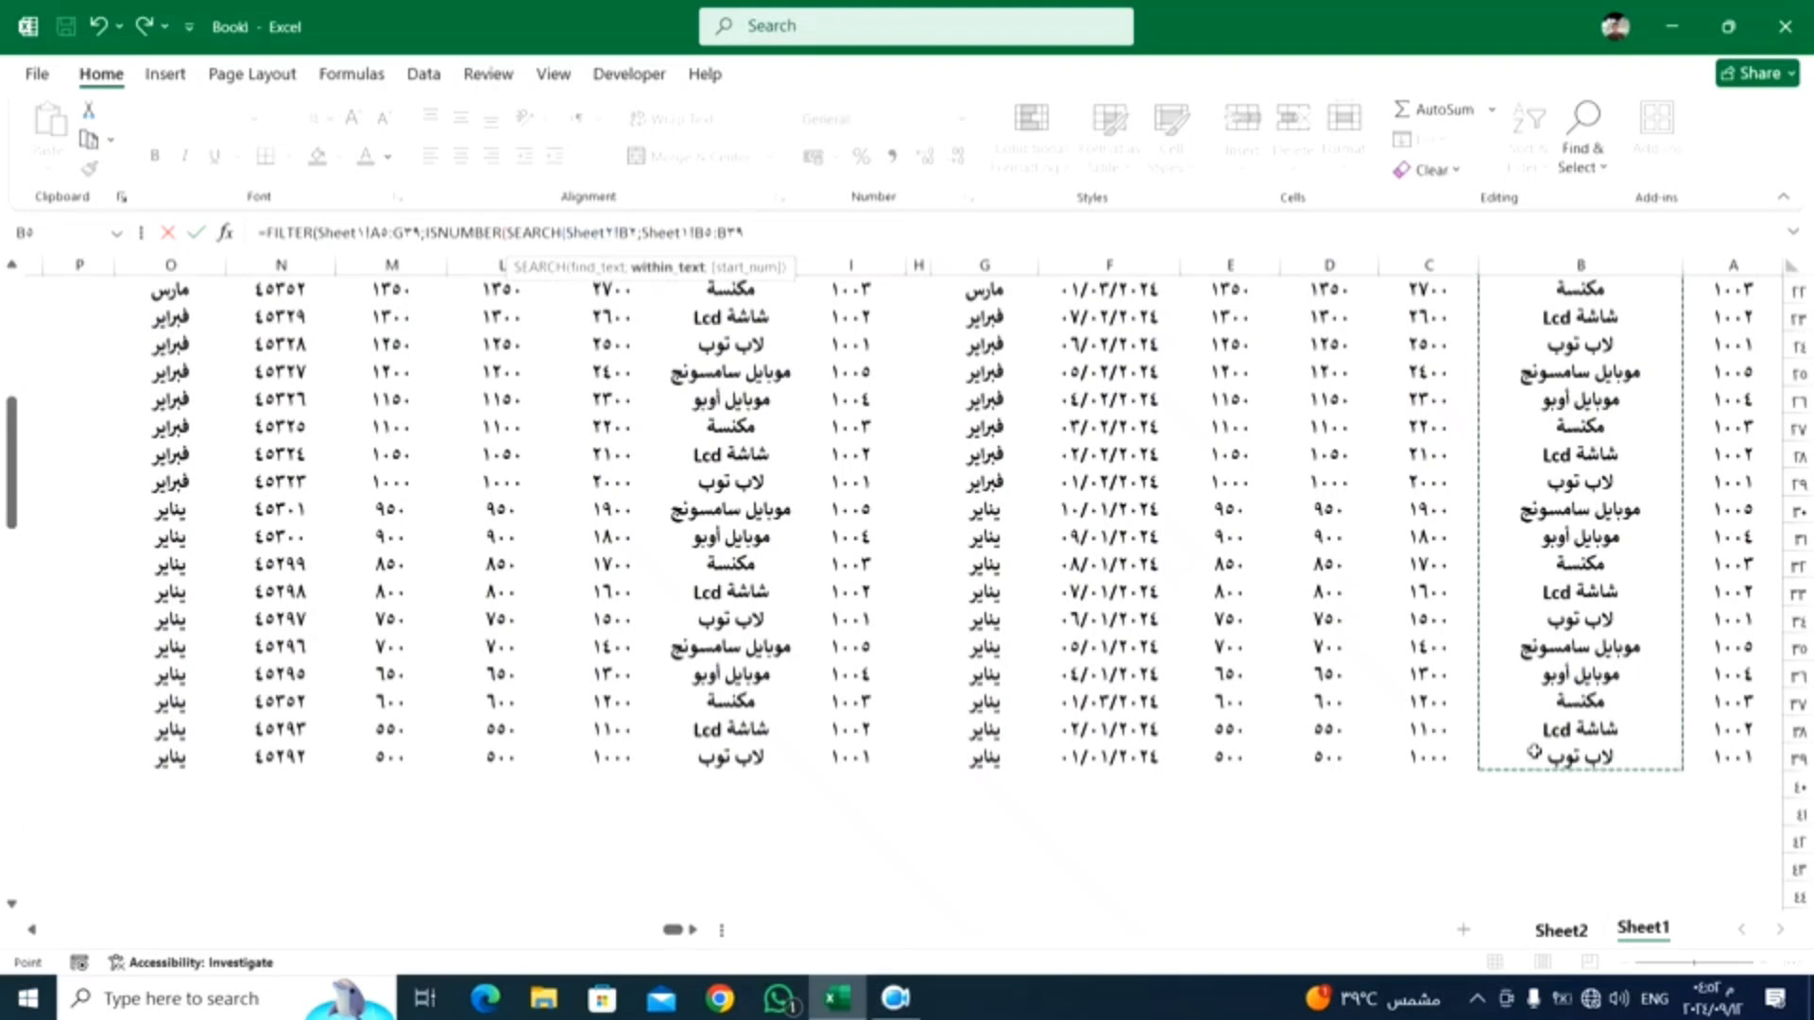
type(")")
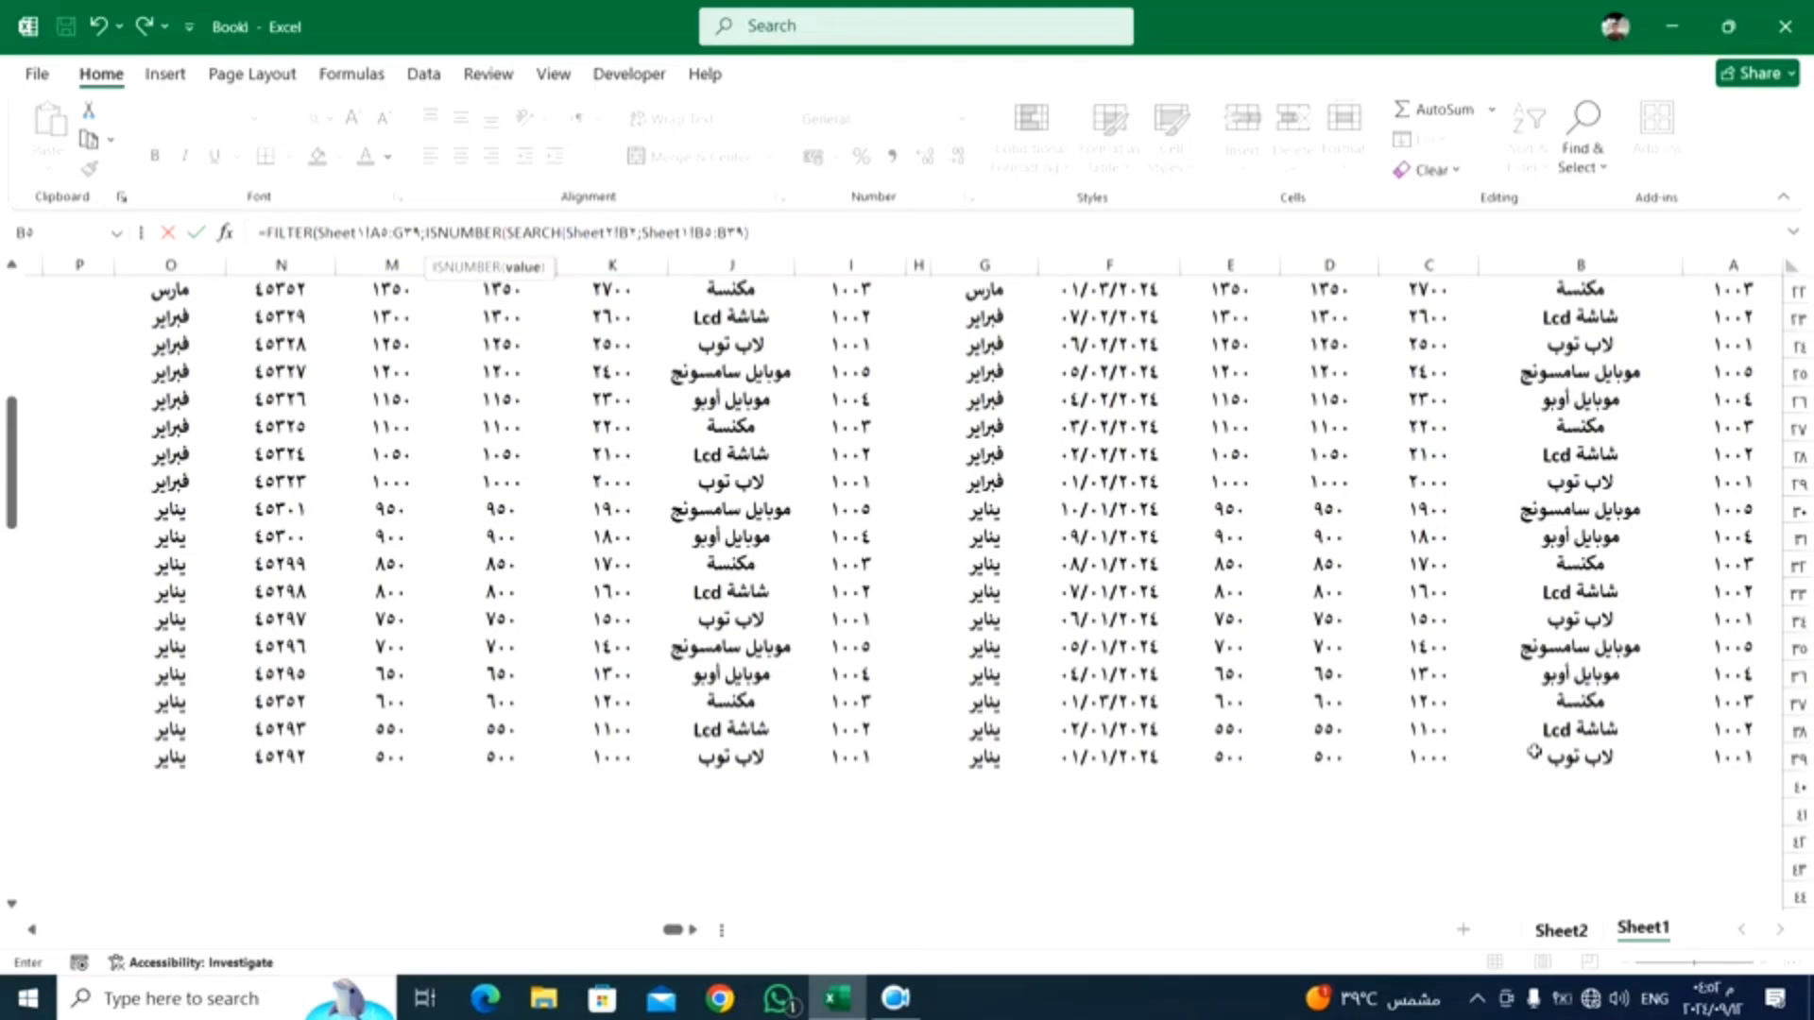
type(")")
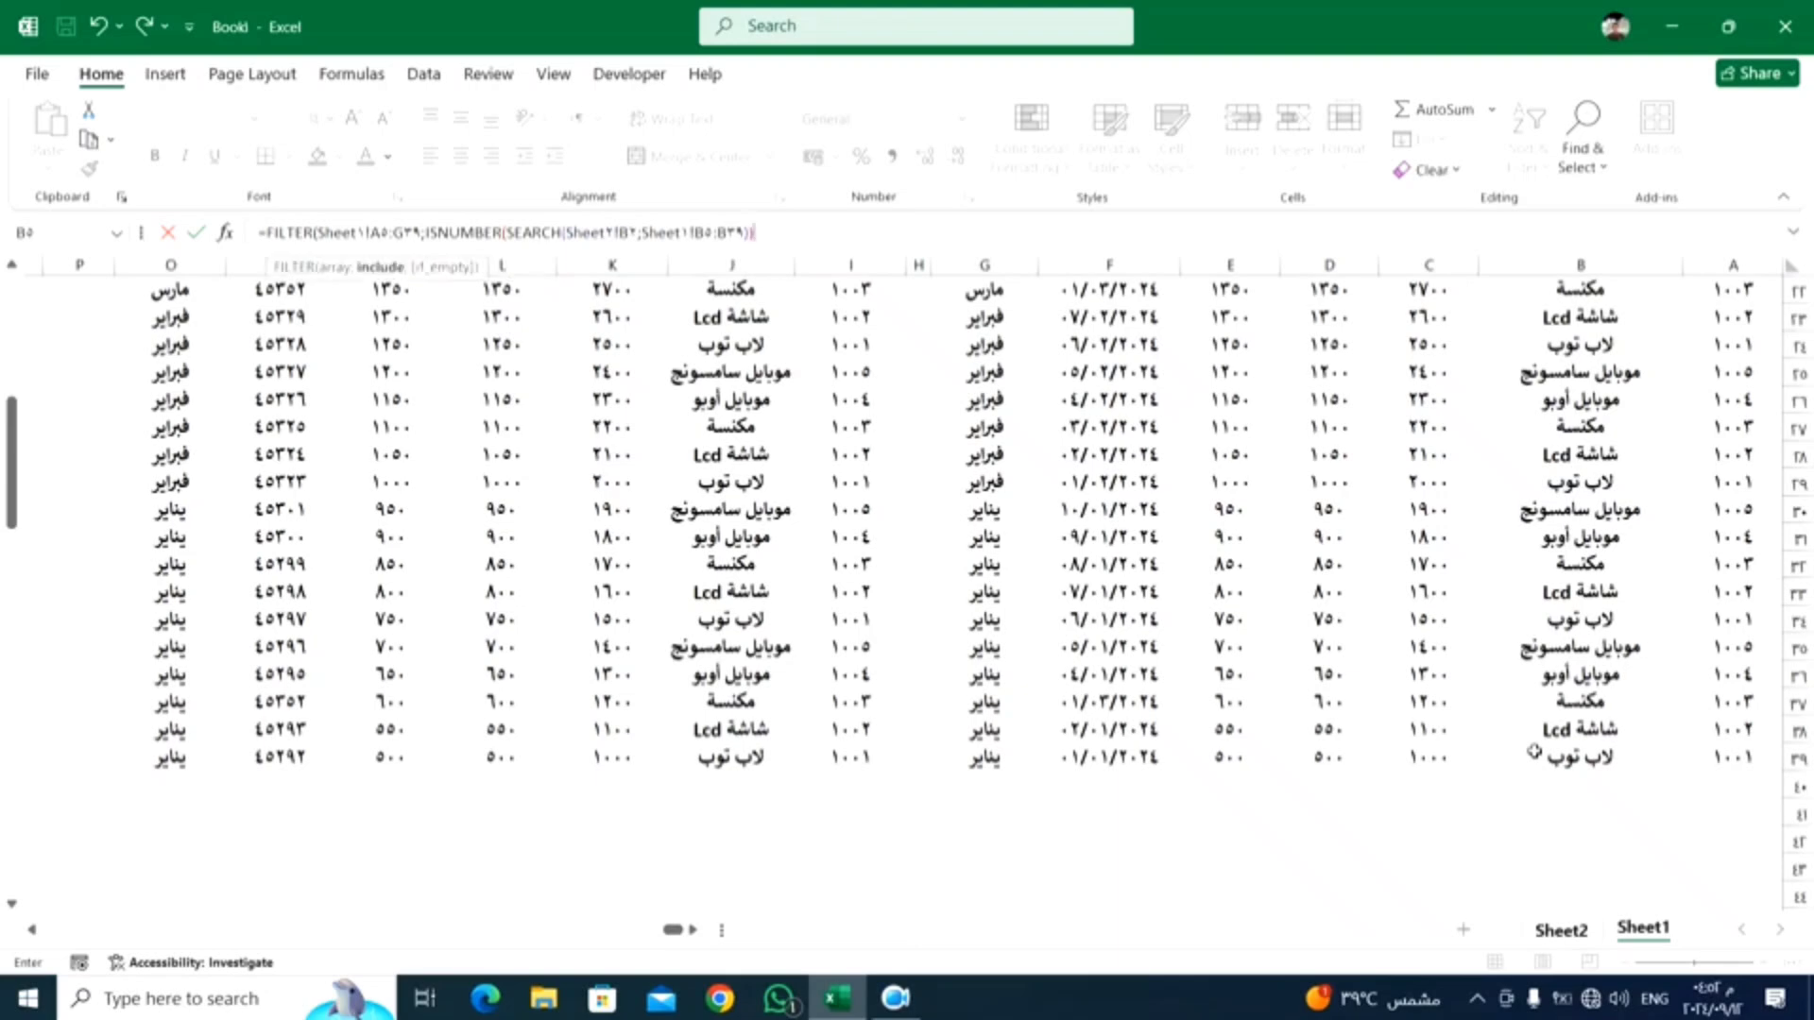
Step: Set the FILTER if_empty argument to an empty string "" and enter the completed formula
type(";")
type("\"\")")
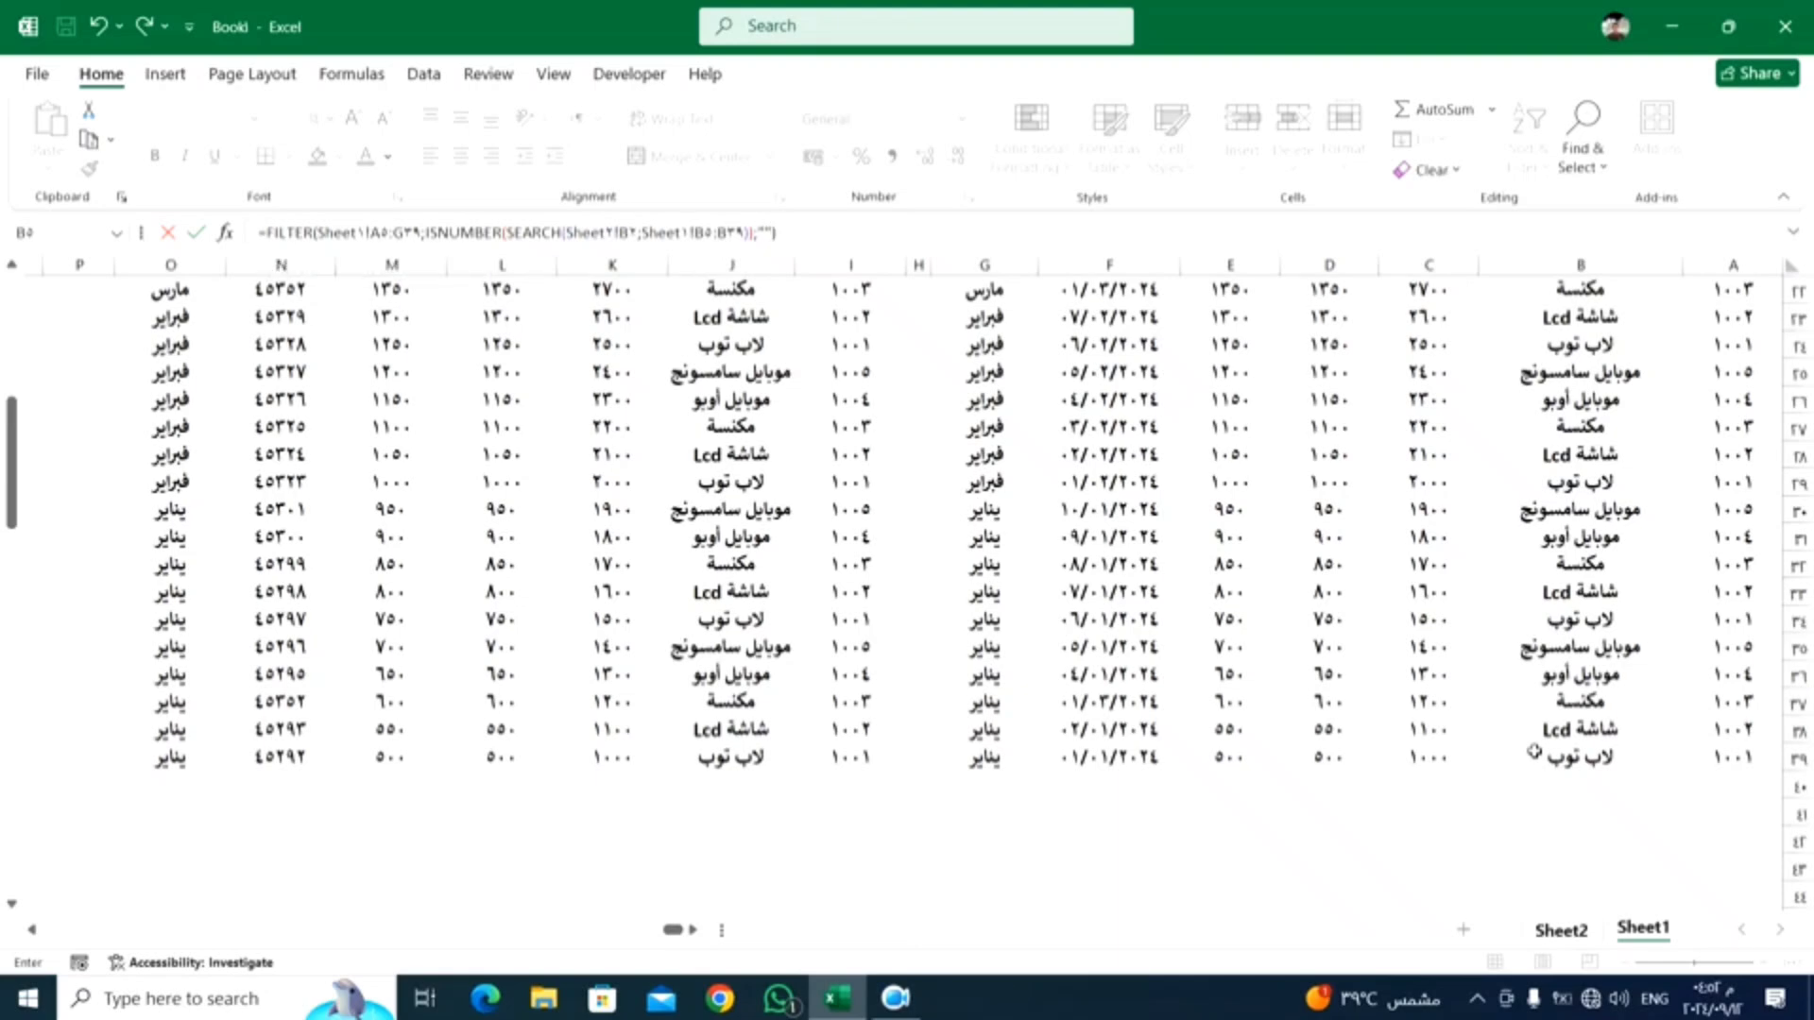
key("Return")
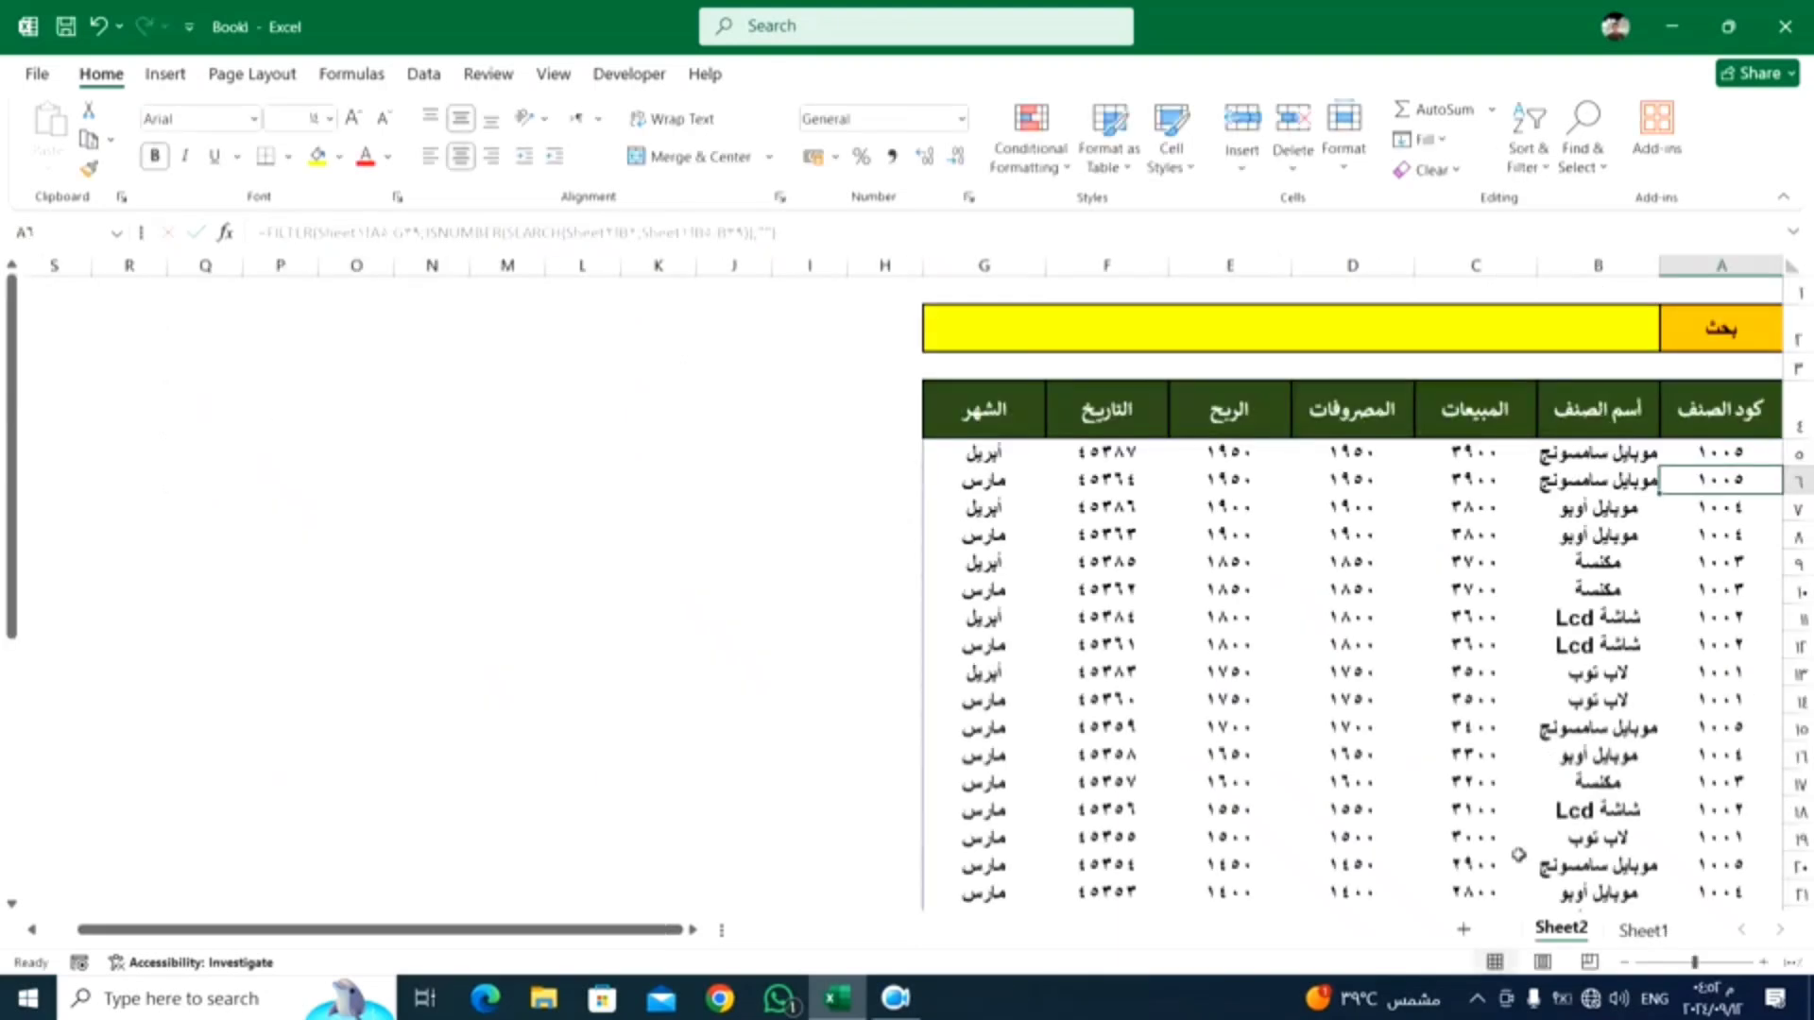
Step: Review the filtered rows on Sheet2 and widen column B to give the item names more room
left_click(1341, 647)
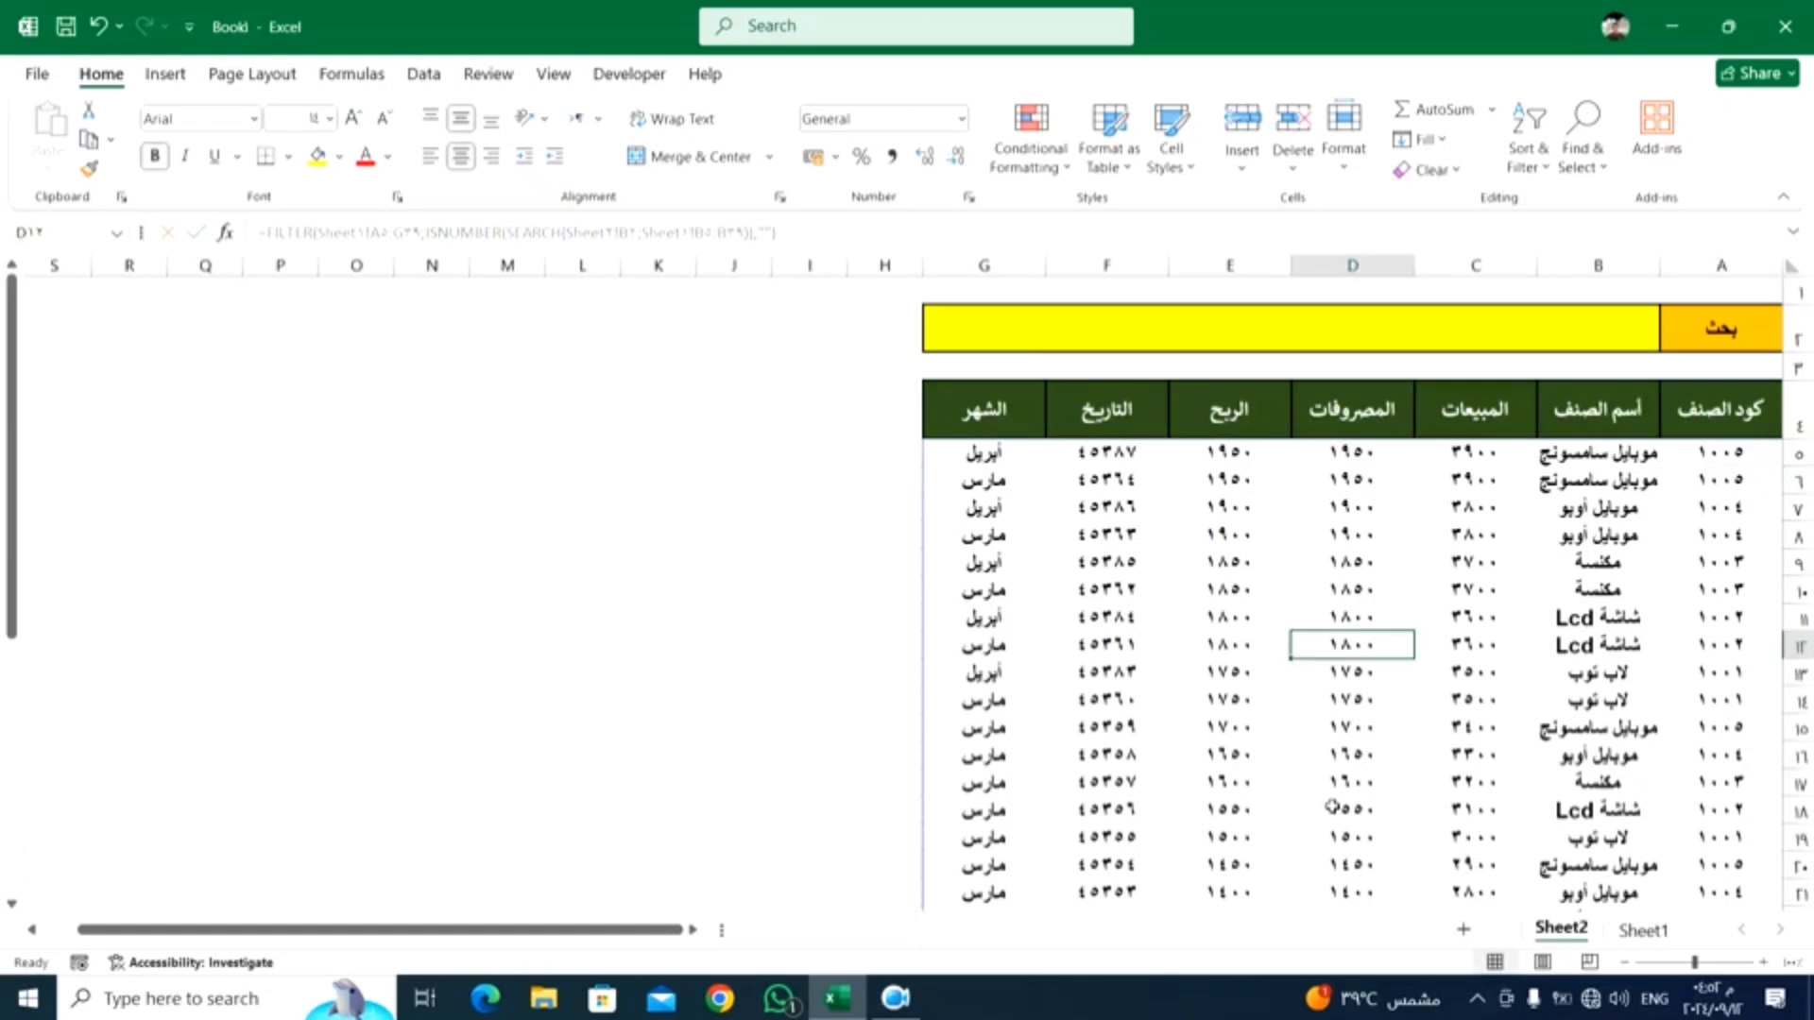
scroll(1344, 777, "down", 4)
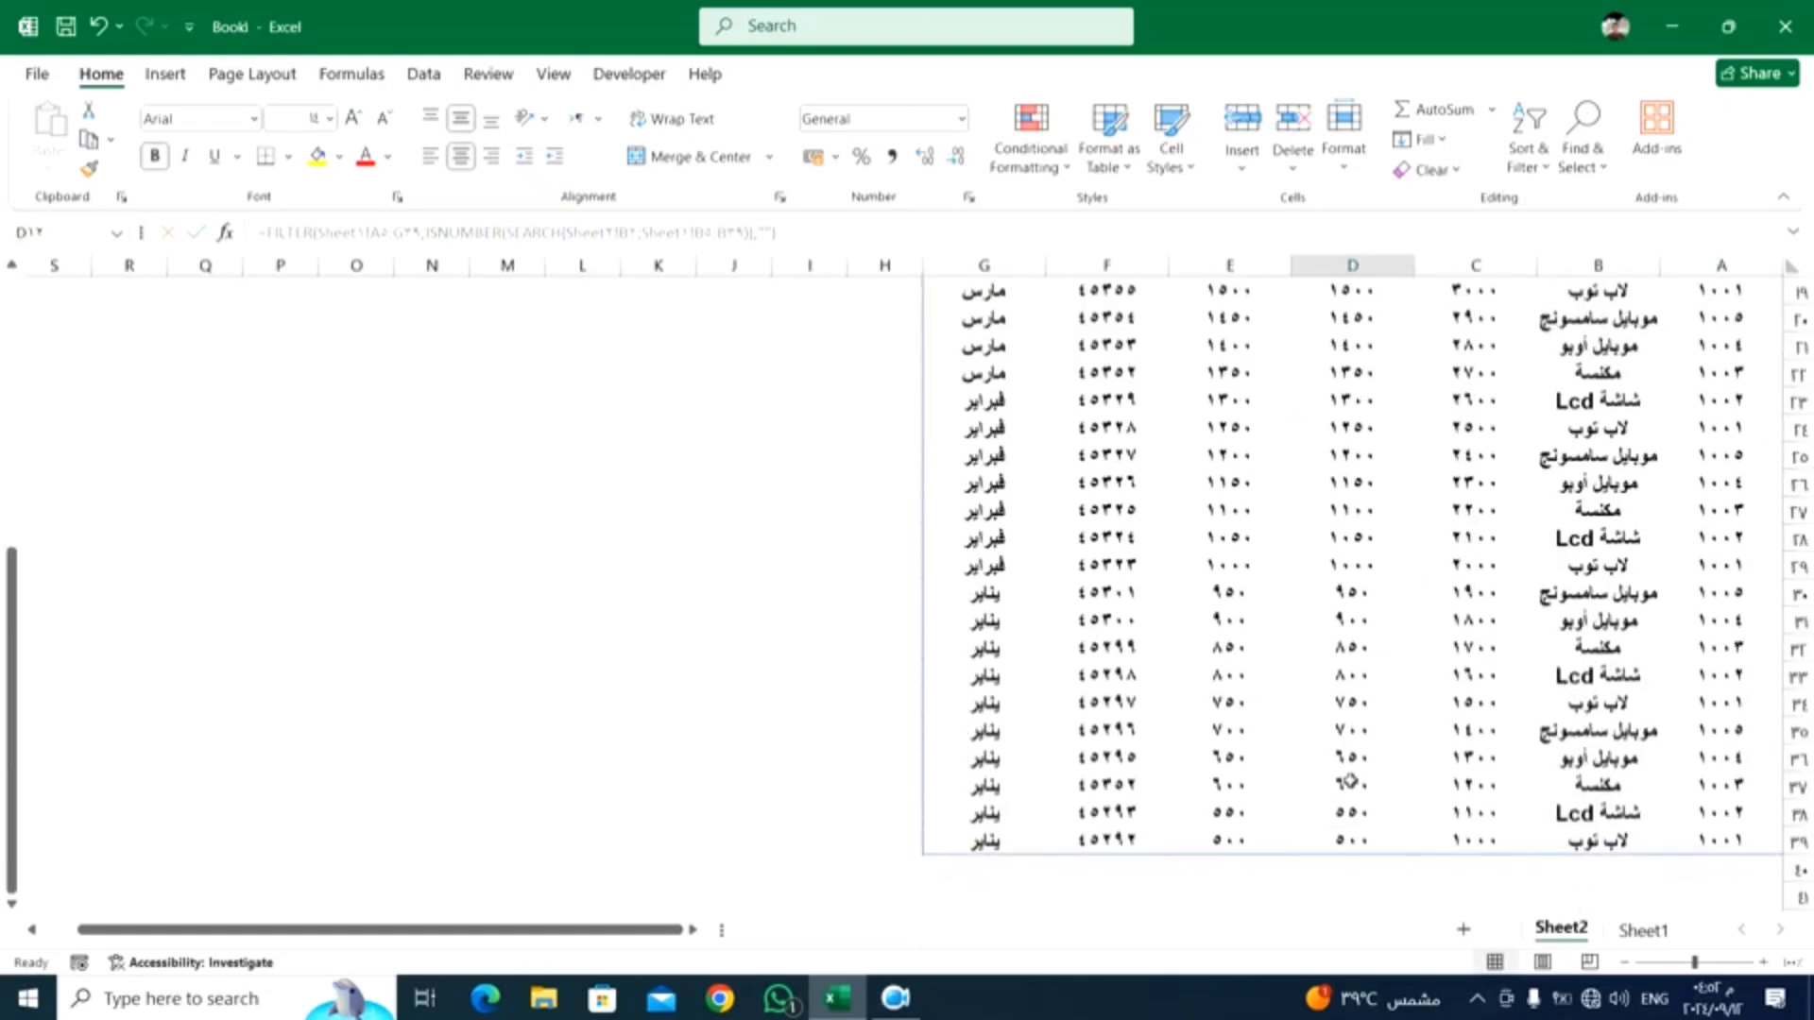
scroll(1346, 774, "up", 4)
left_click(1447, 314)
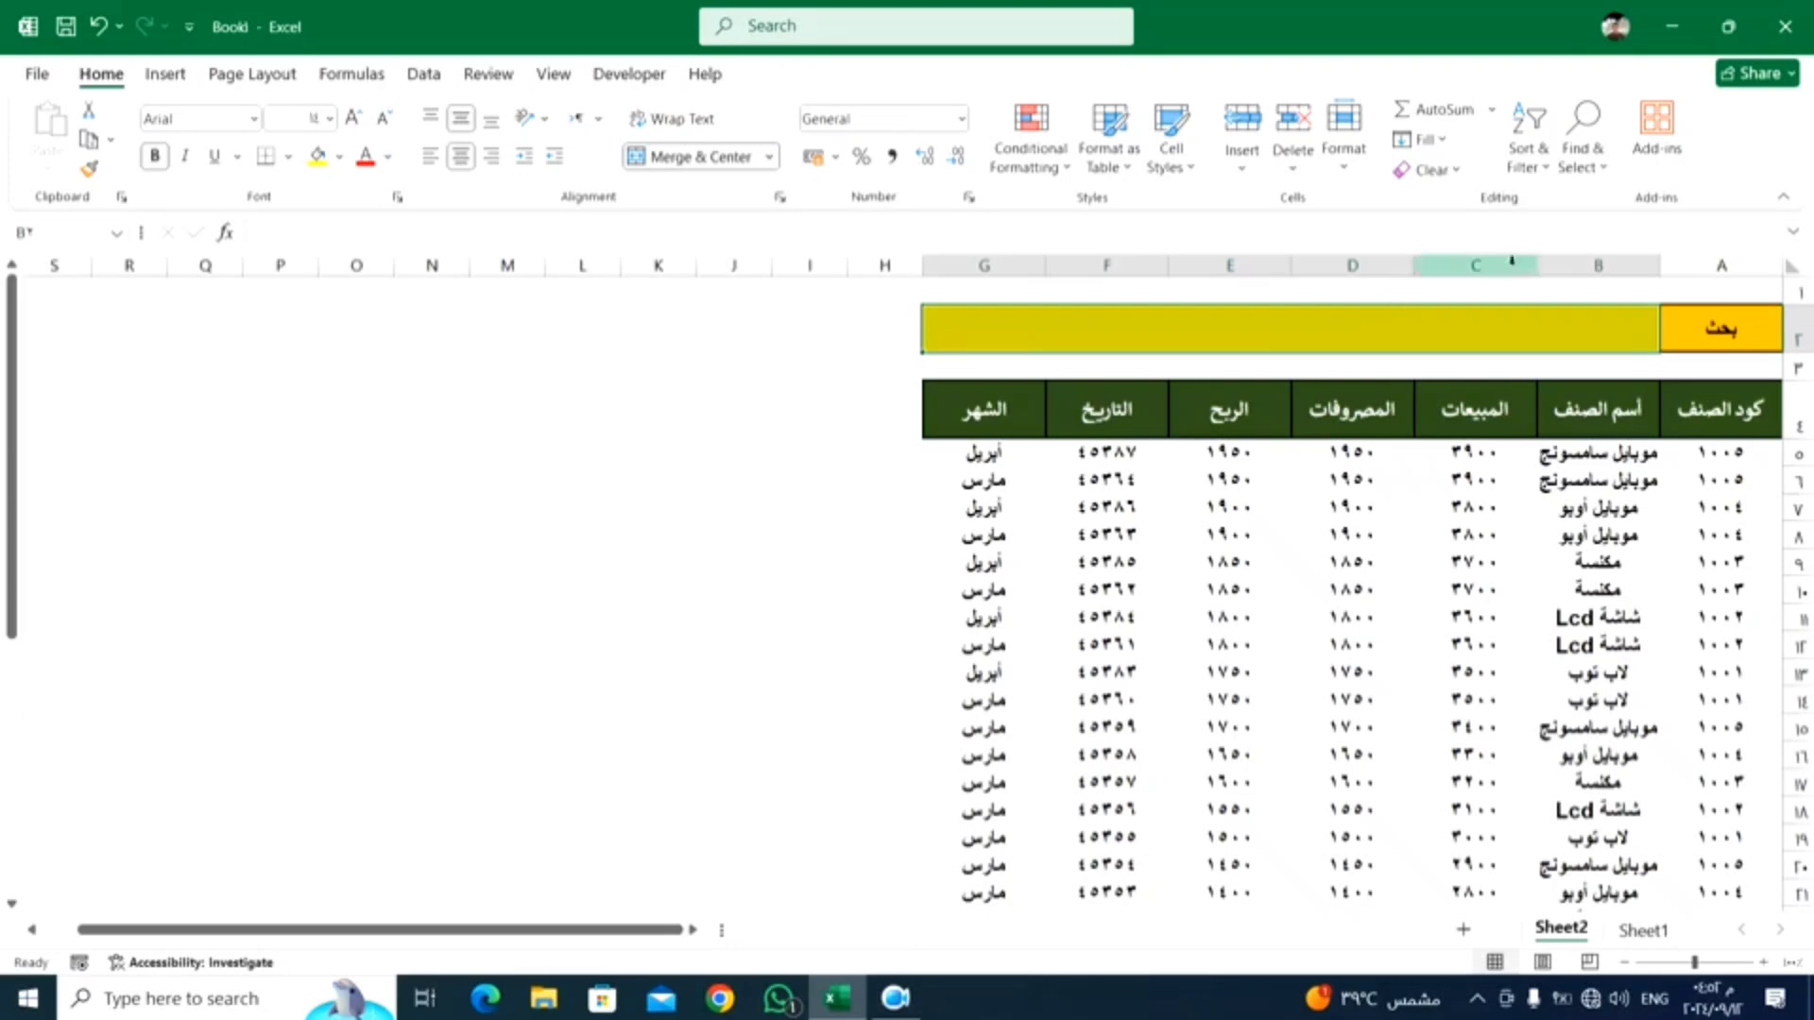
left_click_drag(1537, 266, 1472, 268)
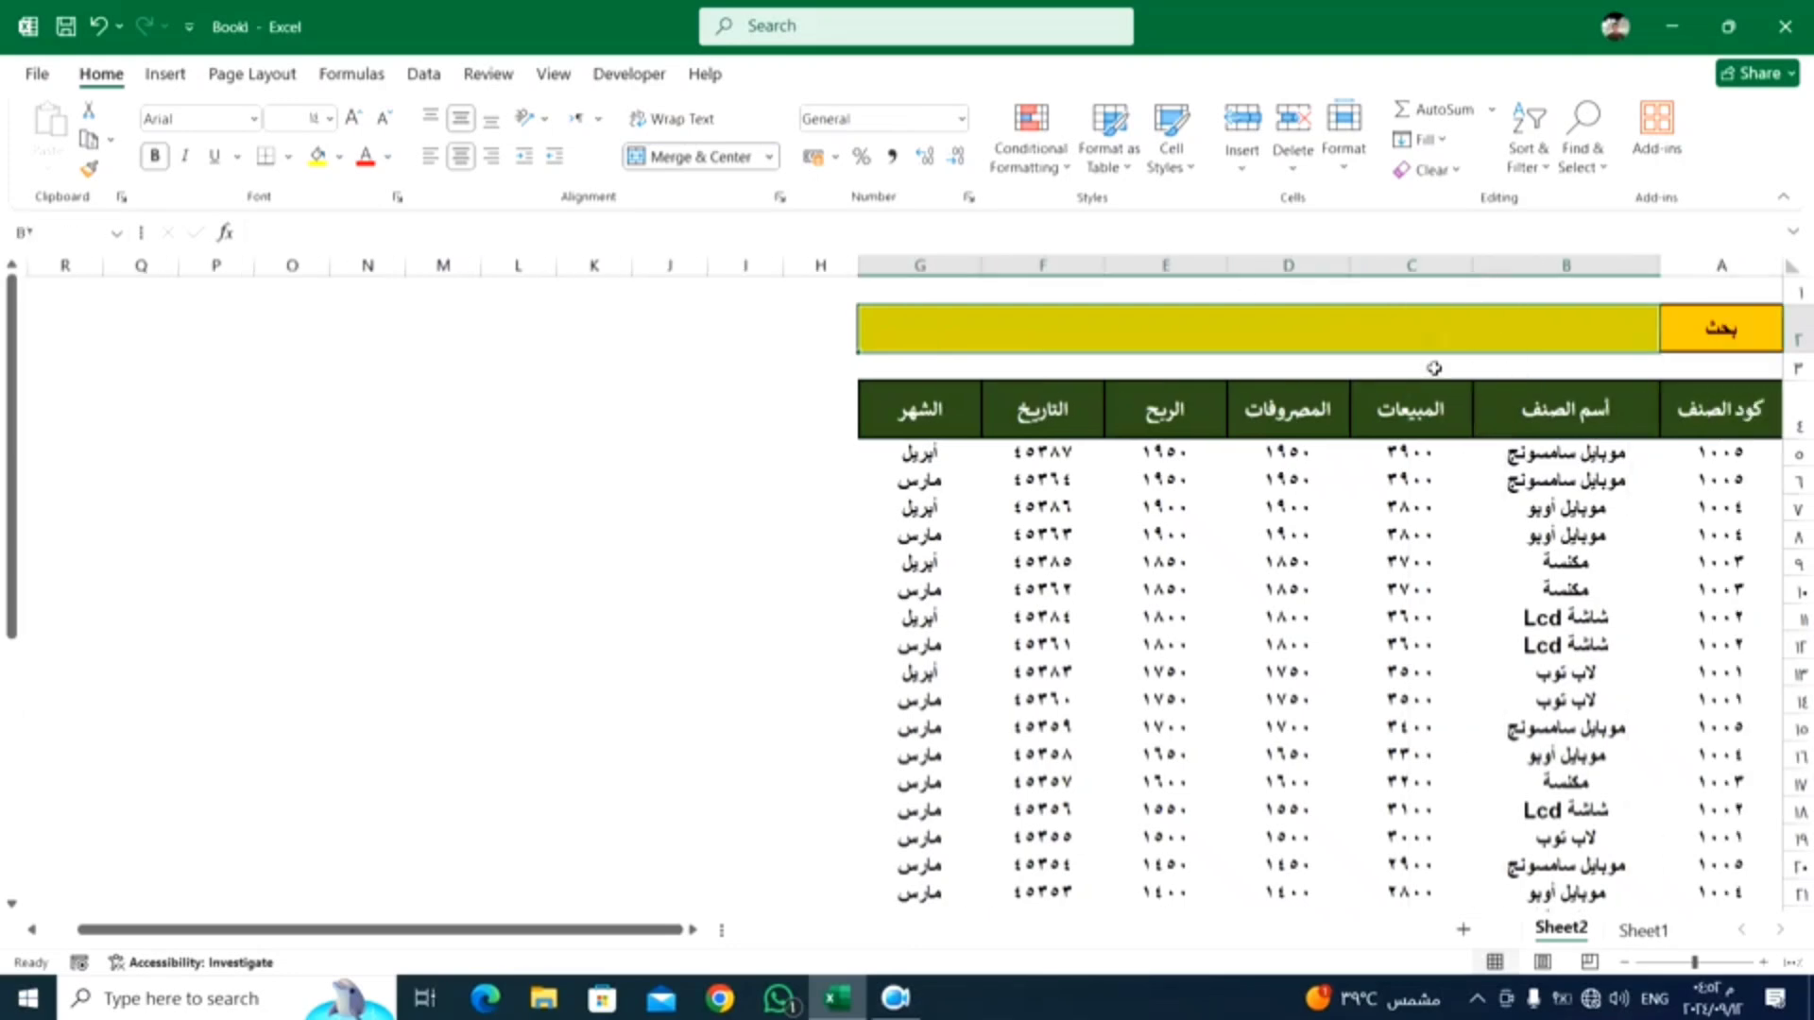
left_click(1372, 771)
Step: Test the search engine by entering "شاشة" in the yellow search box B2
left_click(1262, 338)
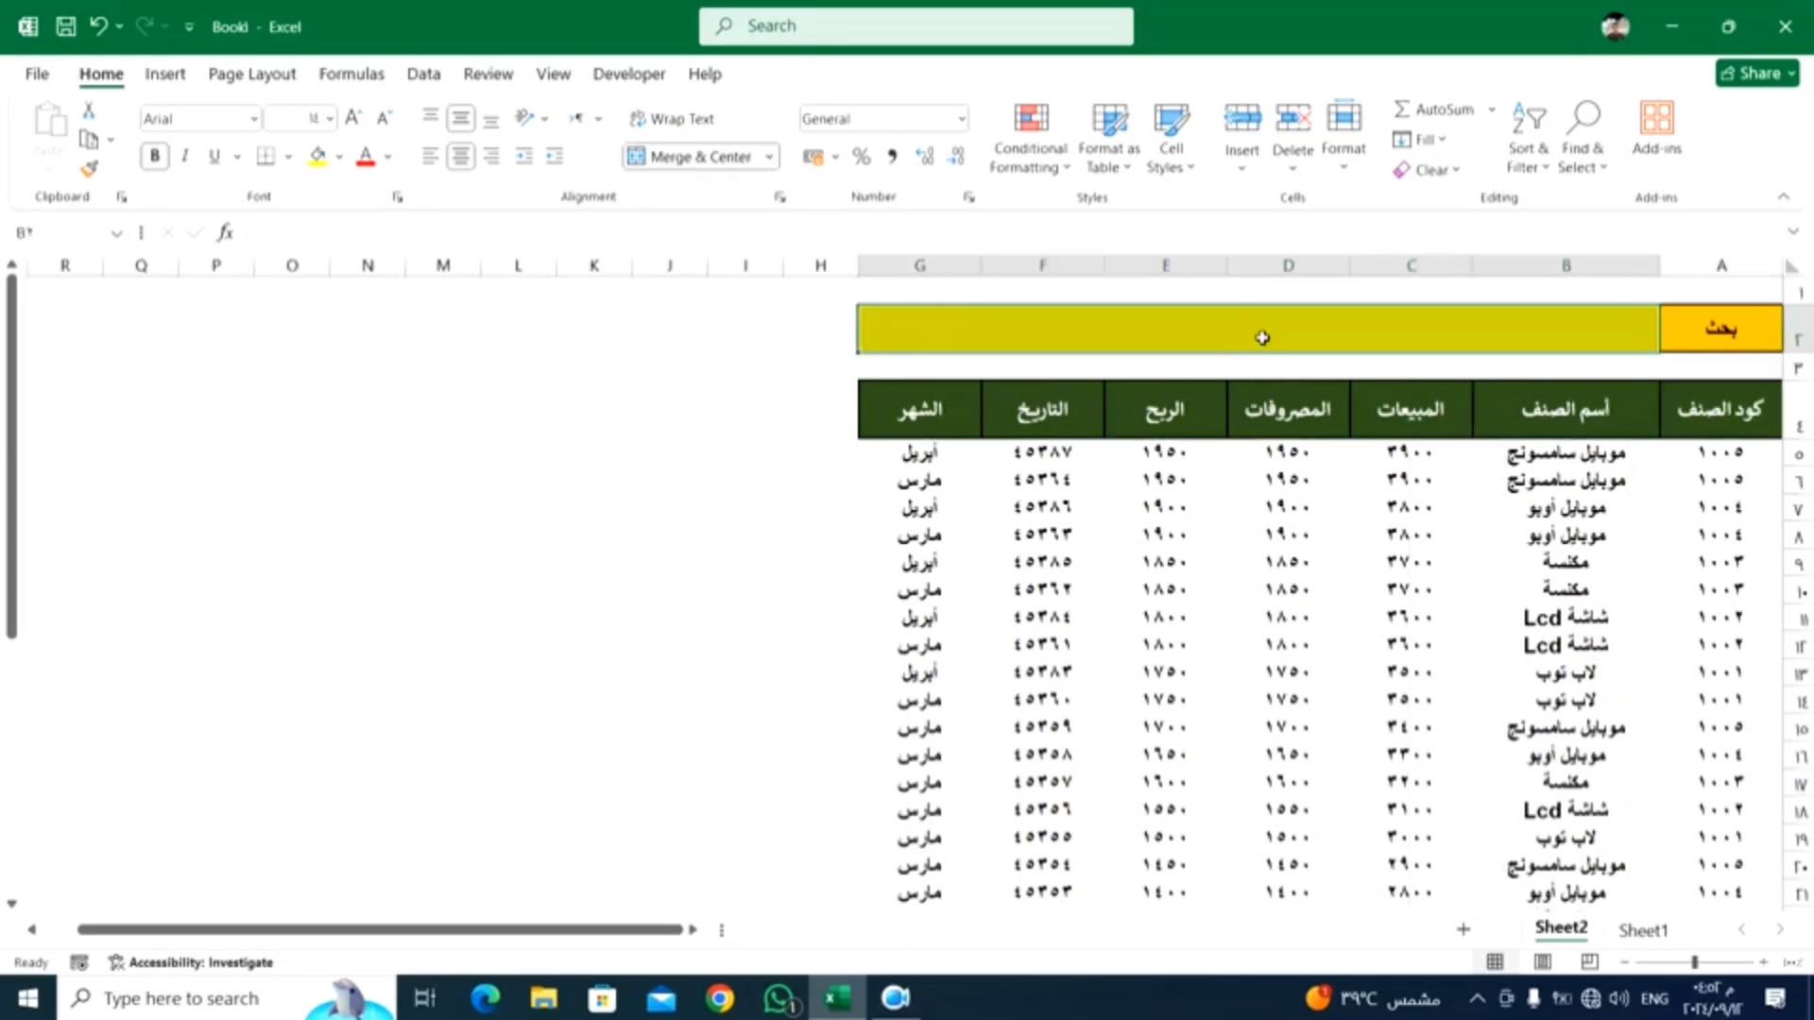
type("a")
key("BackSpace")
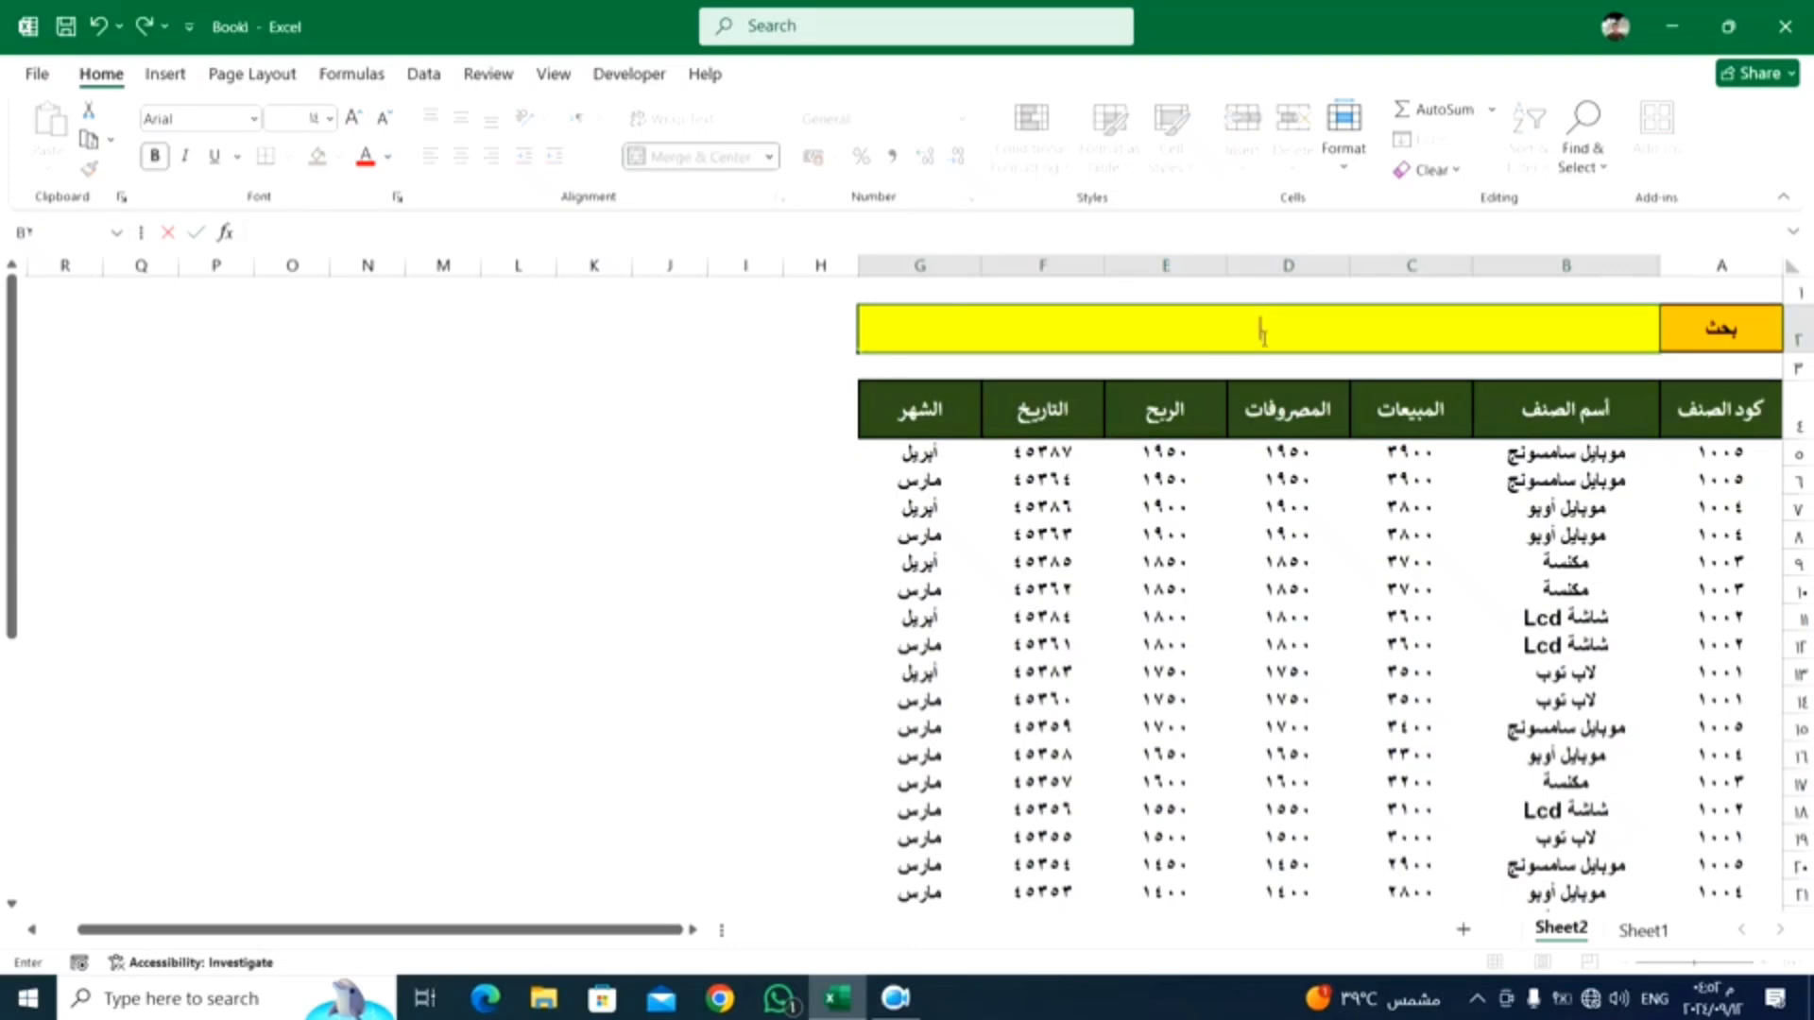
key("alt+shift")
type("شاشة")
key("Return")
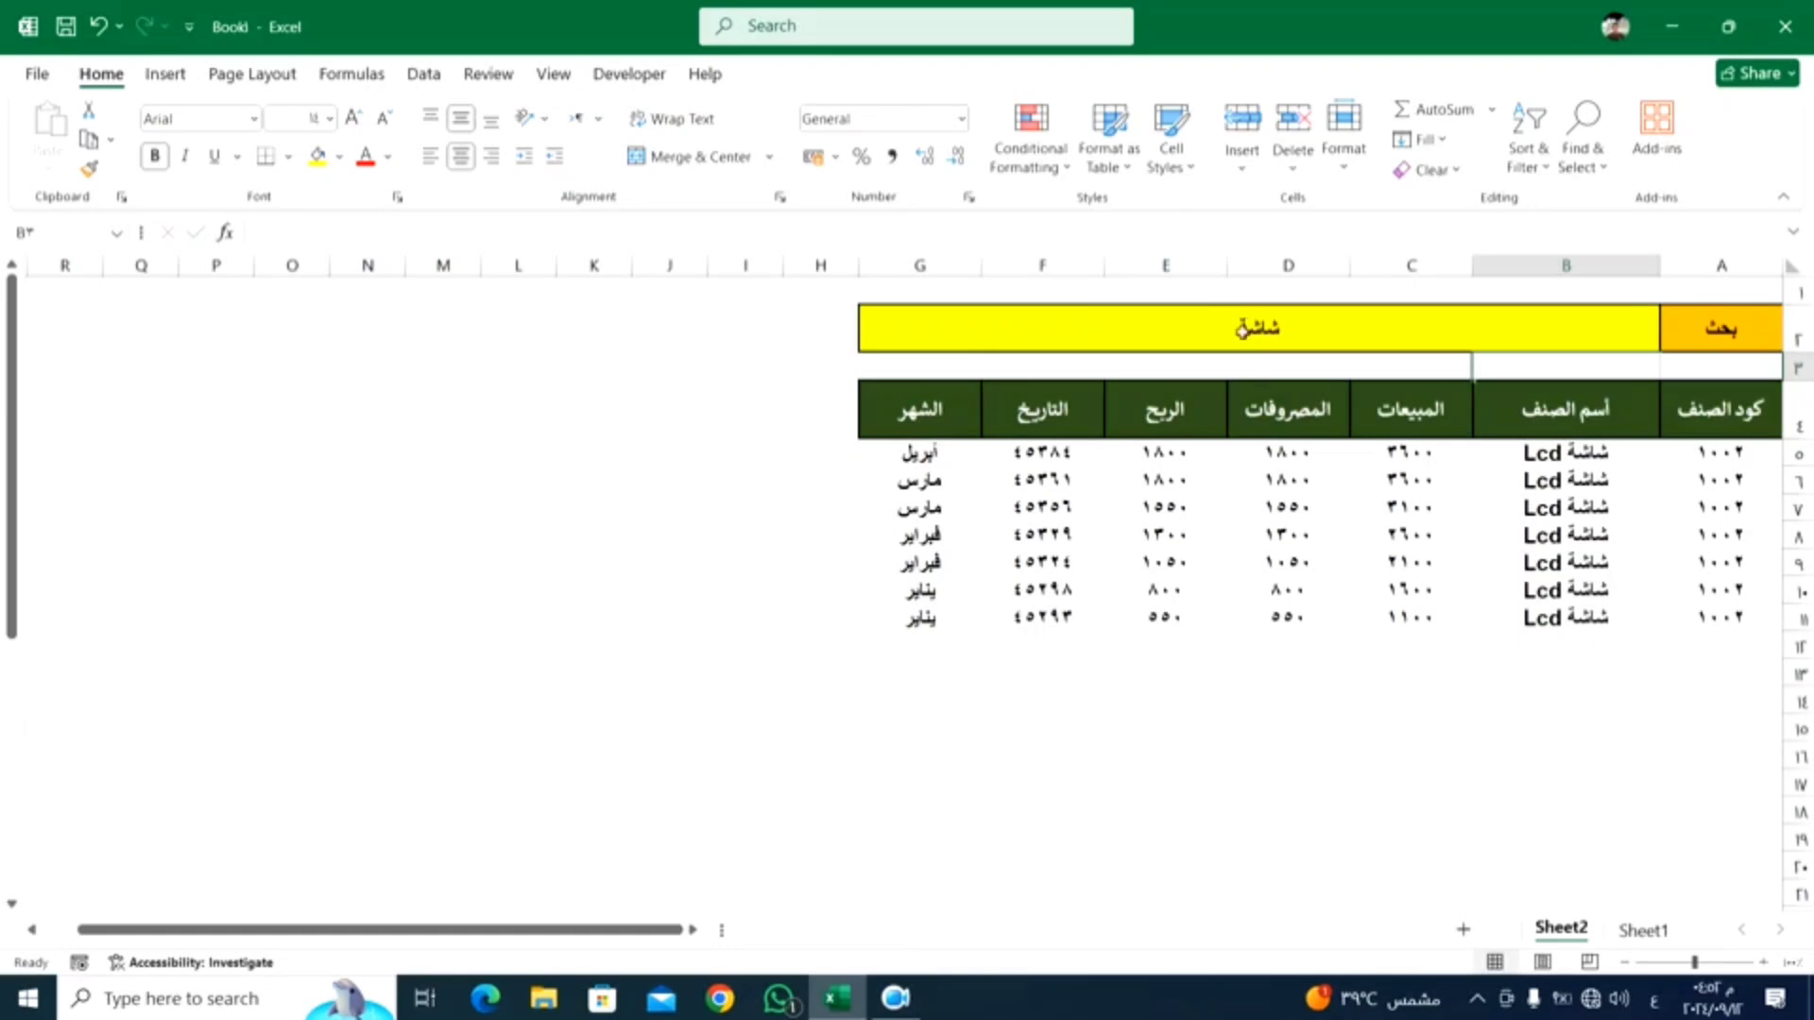
Step: Replace the search term in box B2 with "مكنسة" to filter the products
left_click(1242, 331)
type("مكنسة")
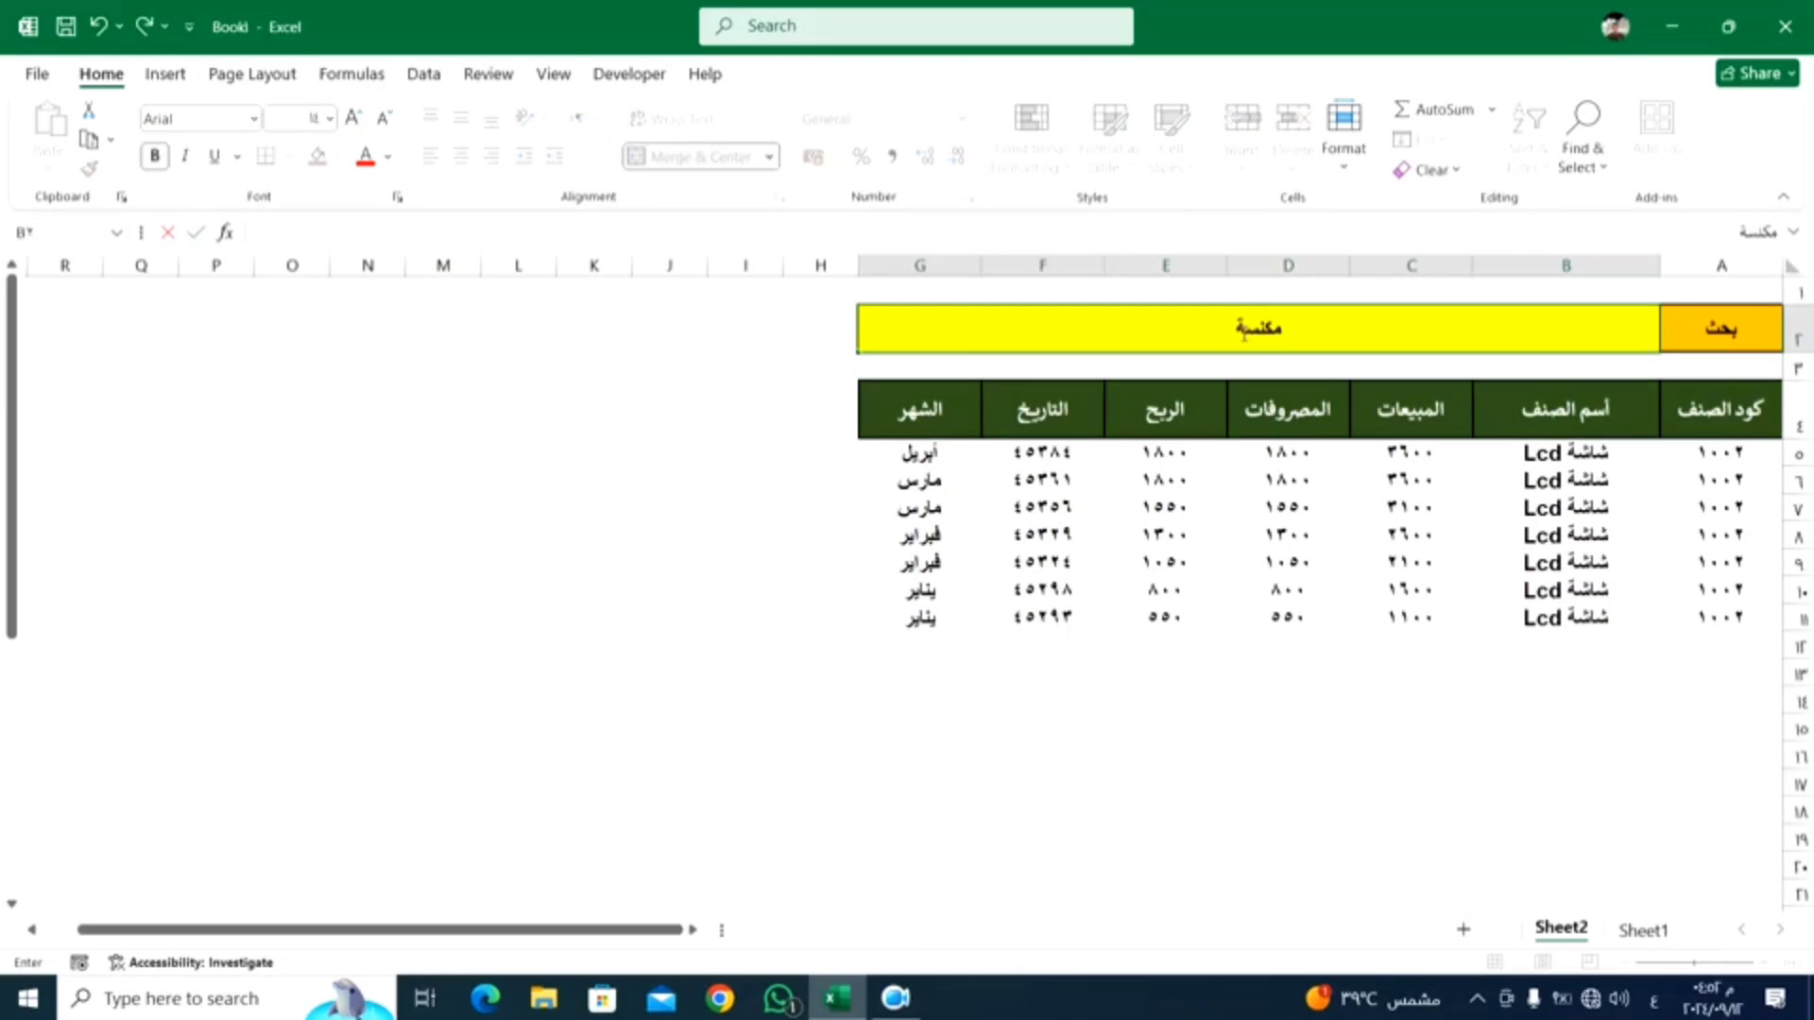
key("Return")
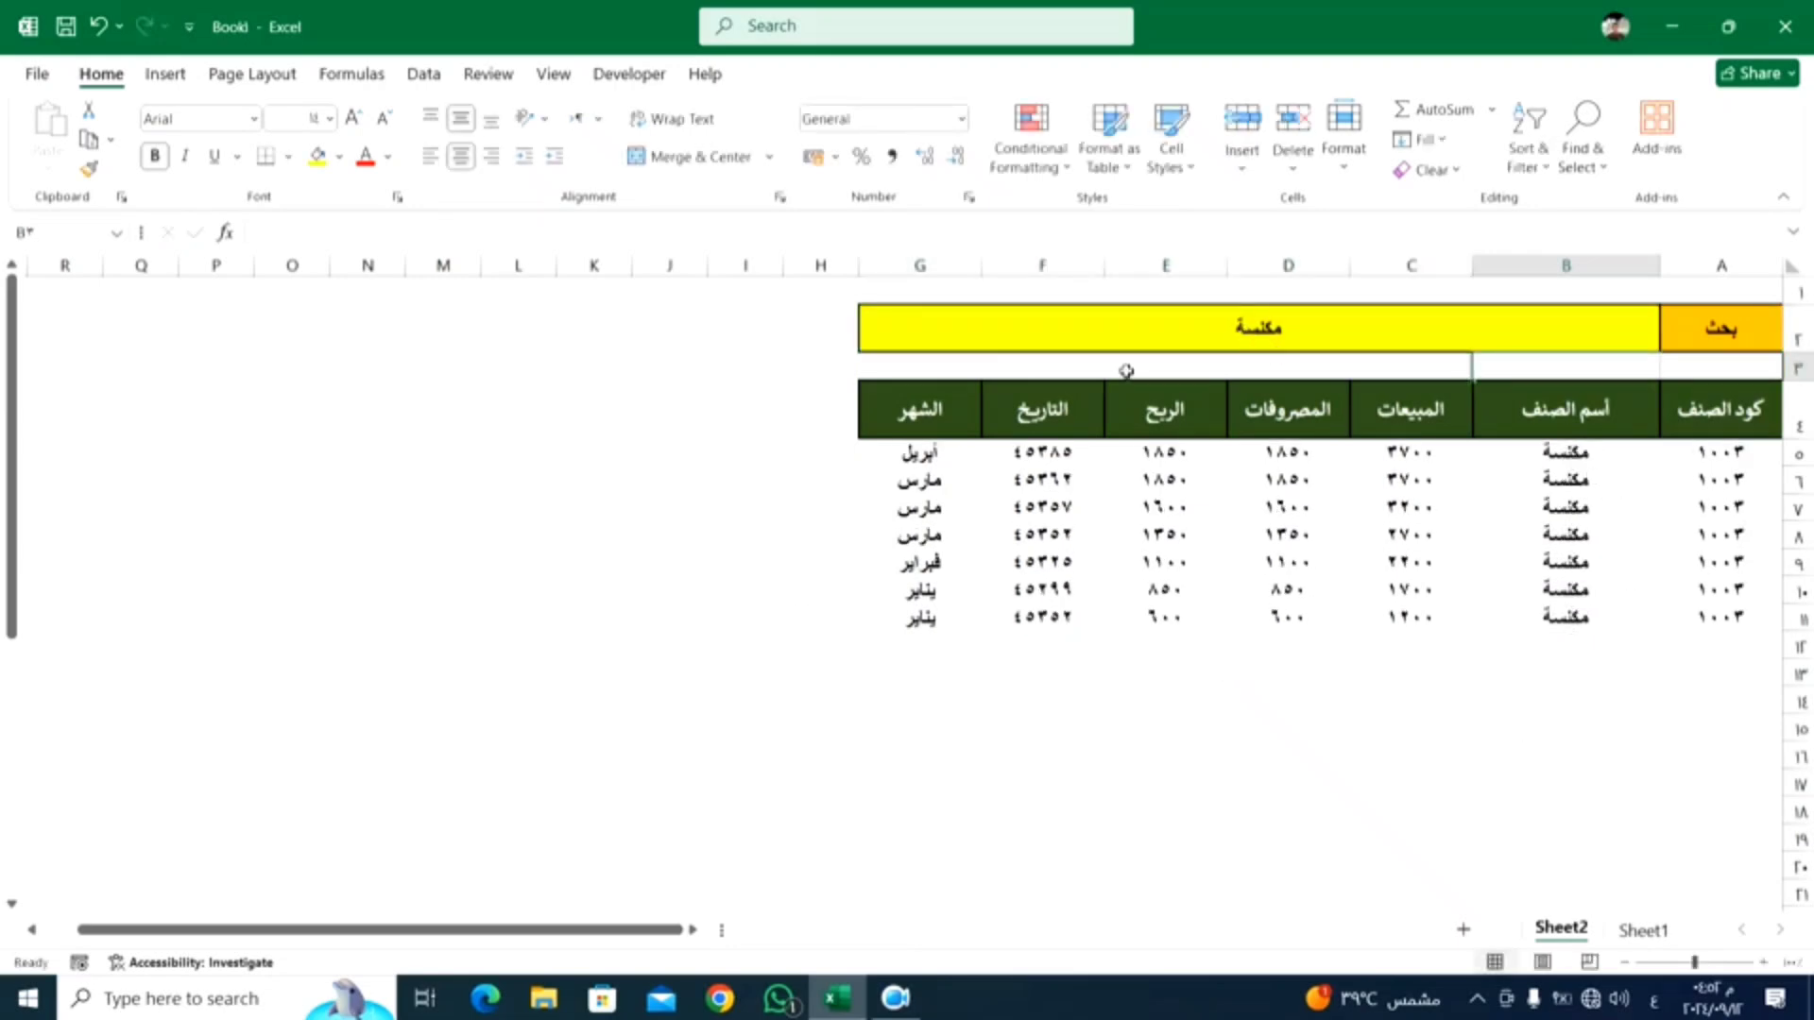
Step: Replace the search term in box B2 with the partial word "لاب" to filter the products
left_click(1207, 335)
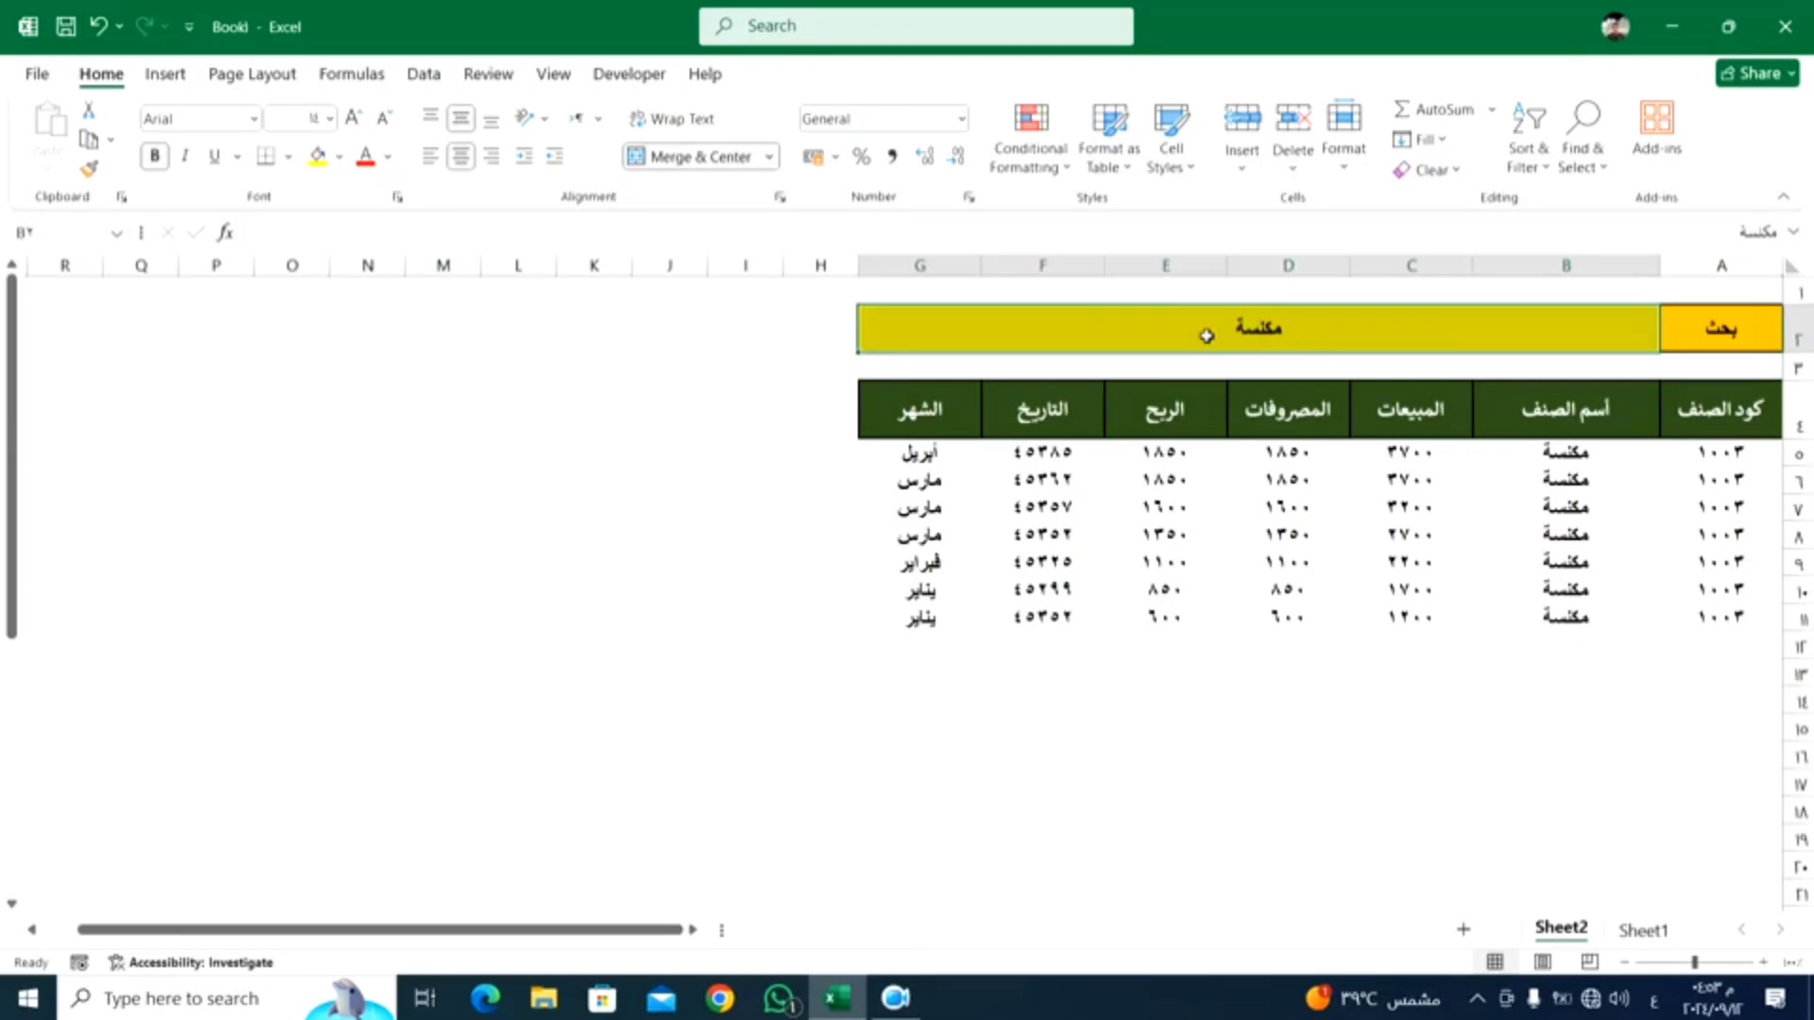
type("لاب")
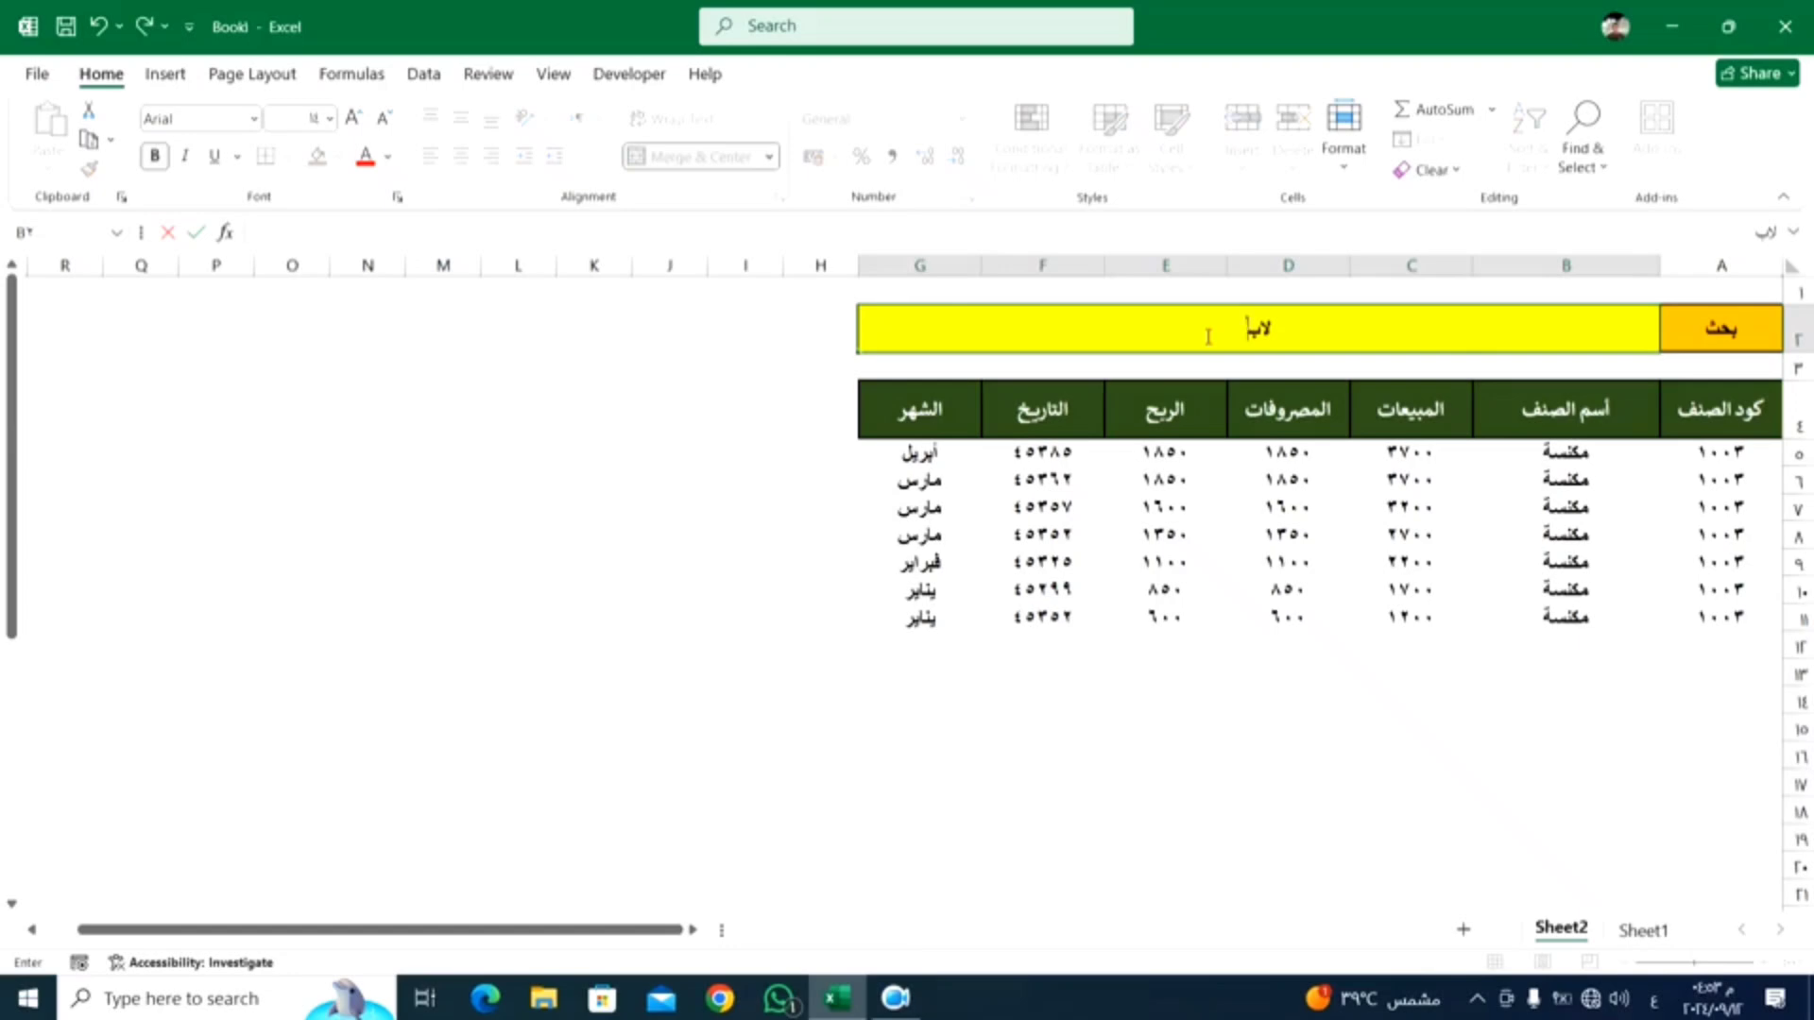
key("Return")
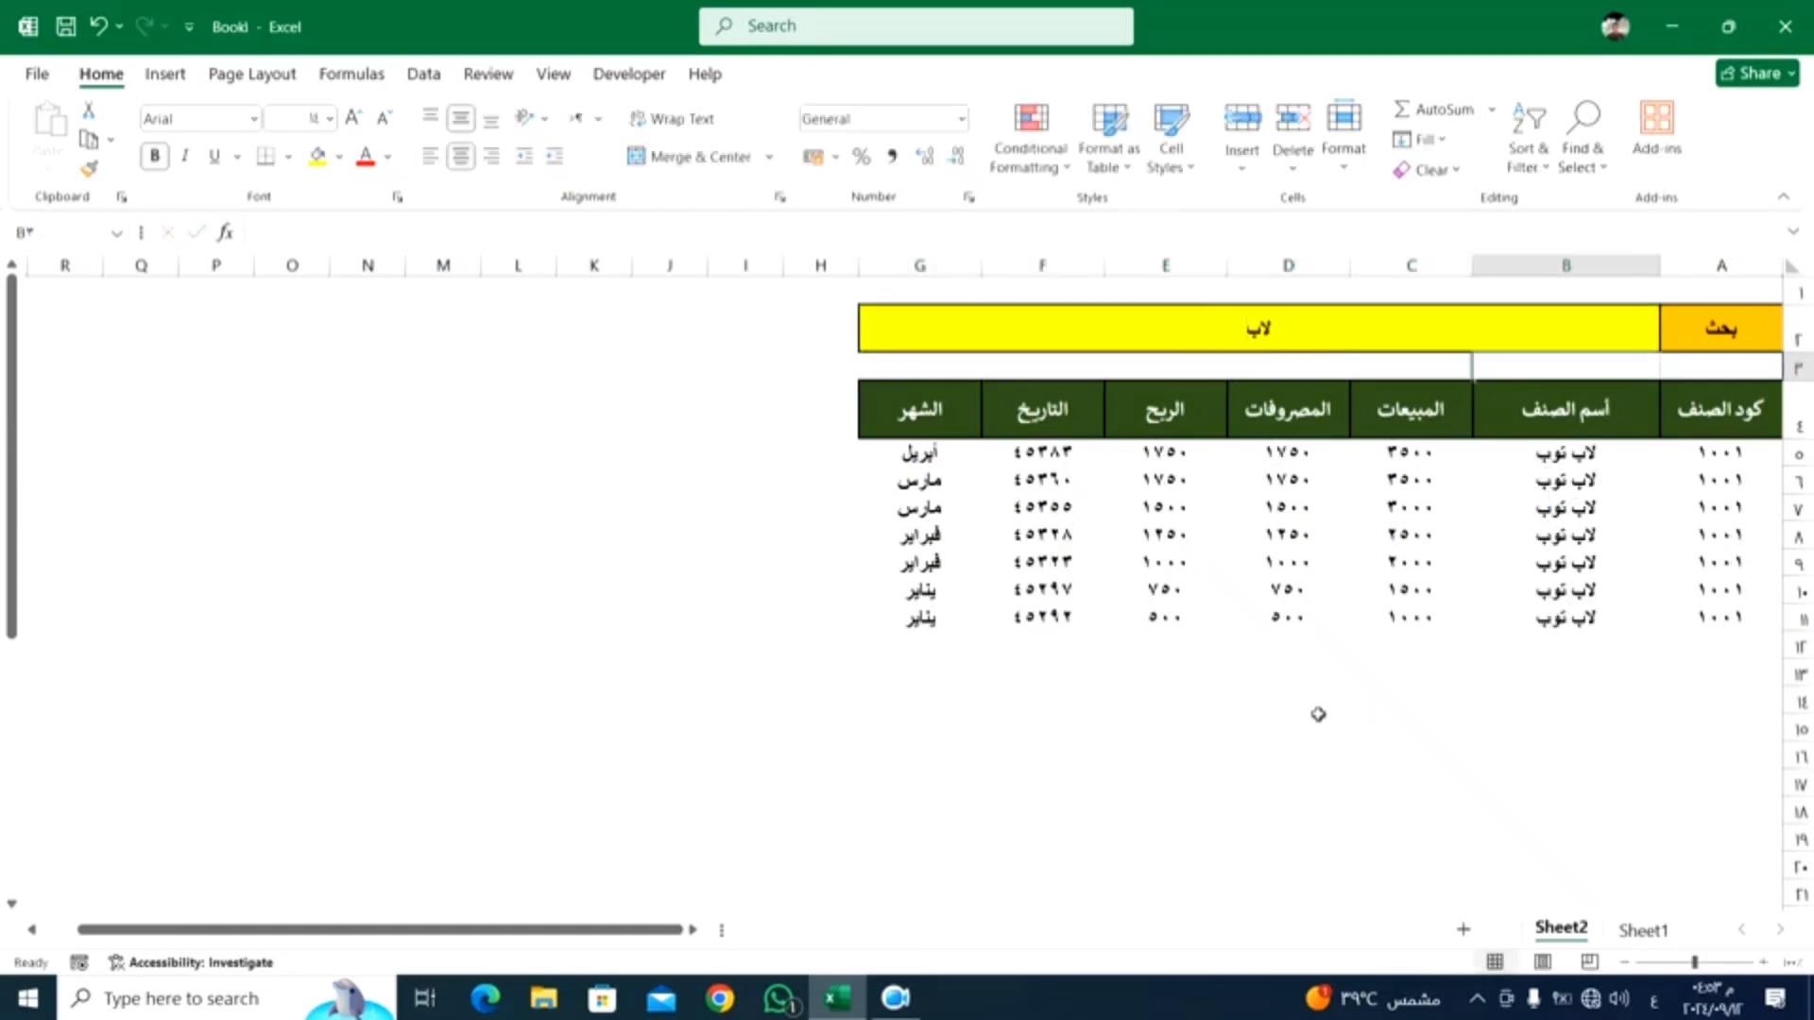
Step: Test the search engine's no-match case by entering a string of meaningless letters in box B2
left_click(1255, 334)
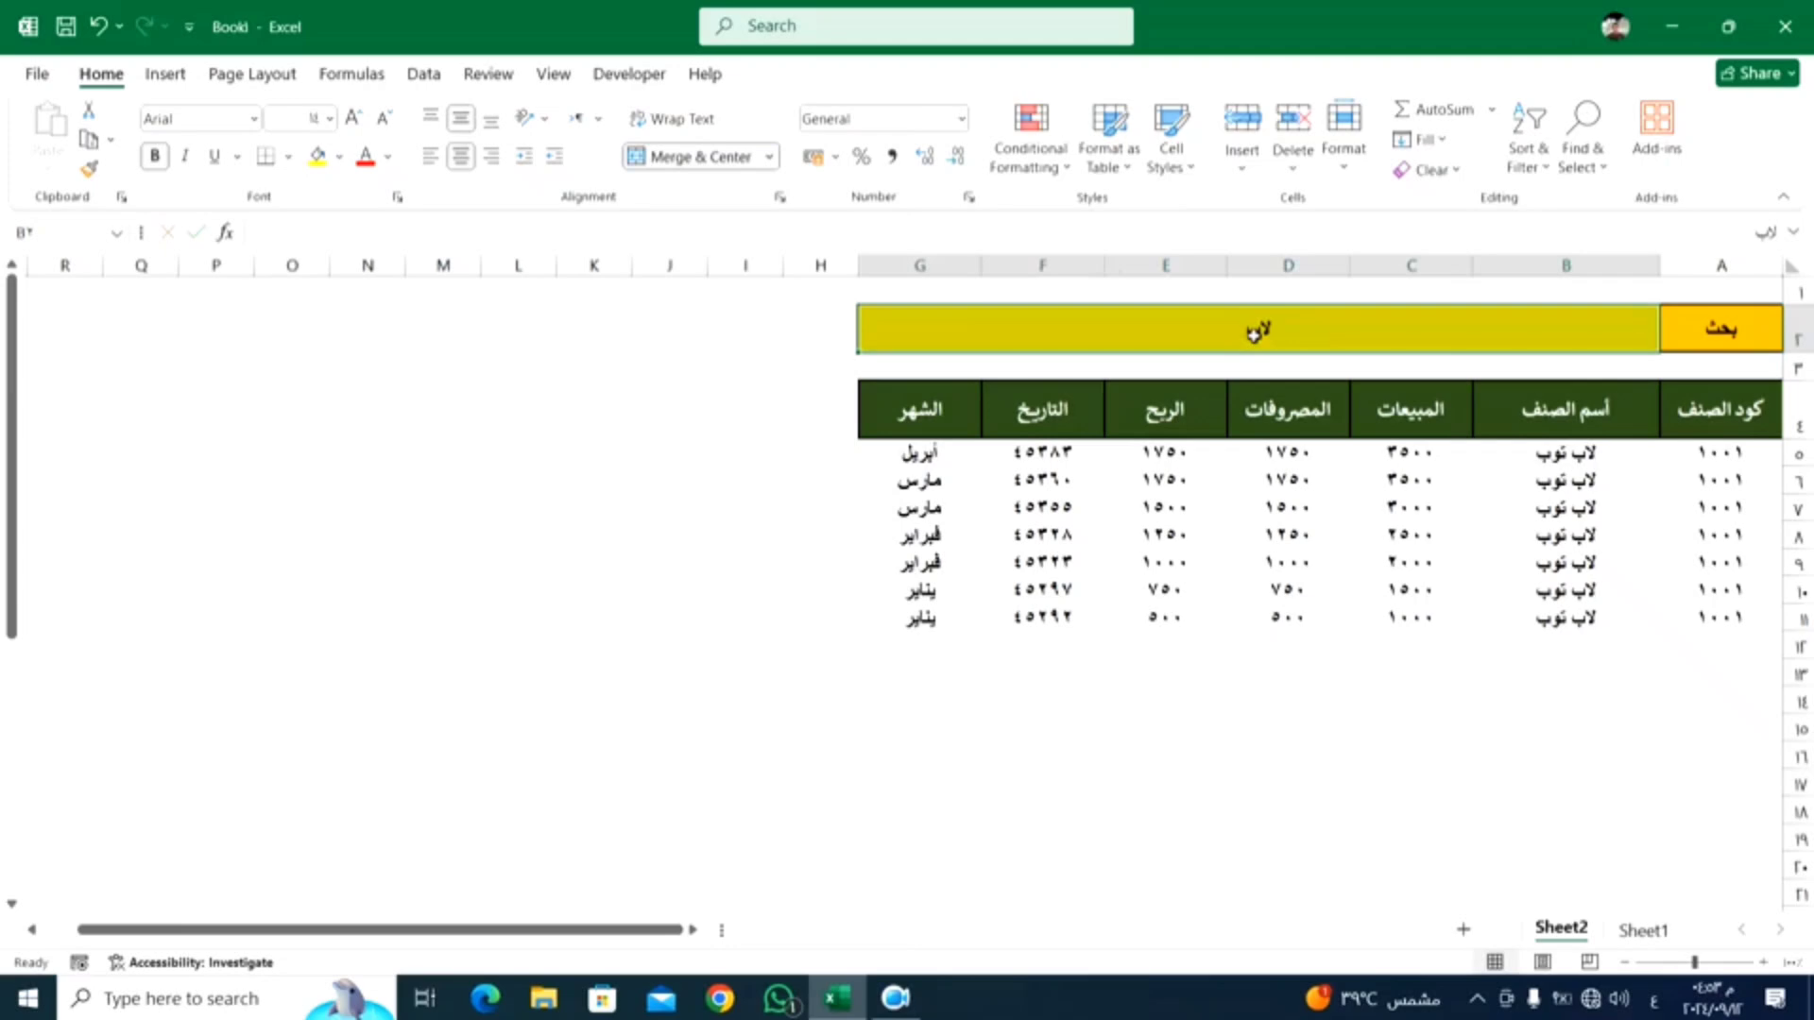
type("تلتلتن")
key("Return")
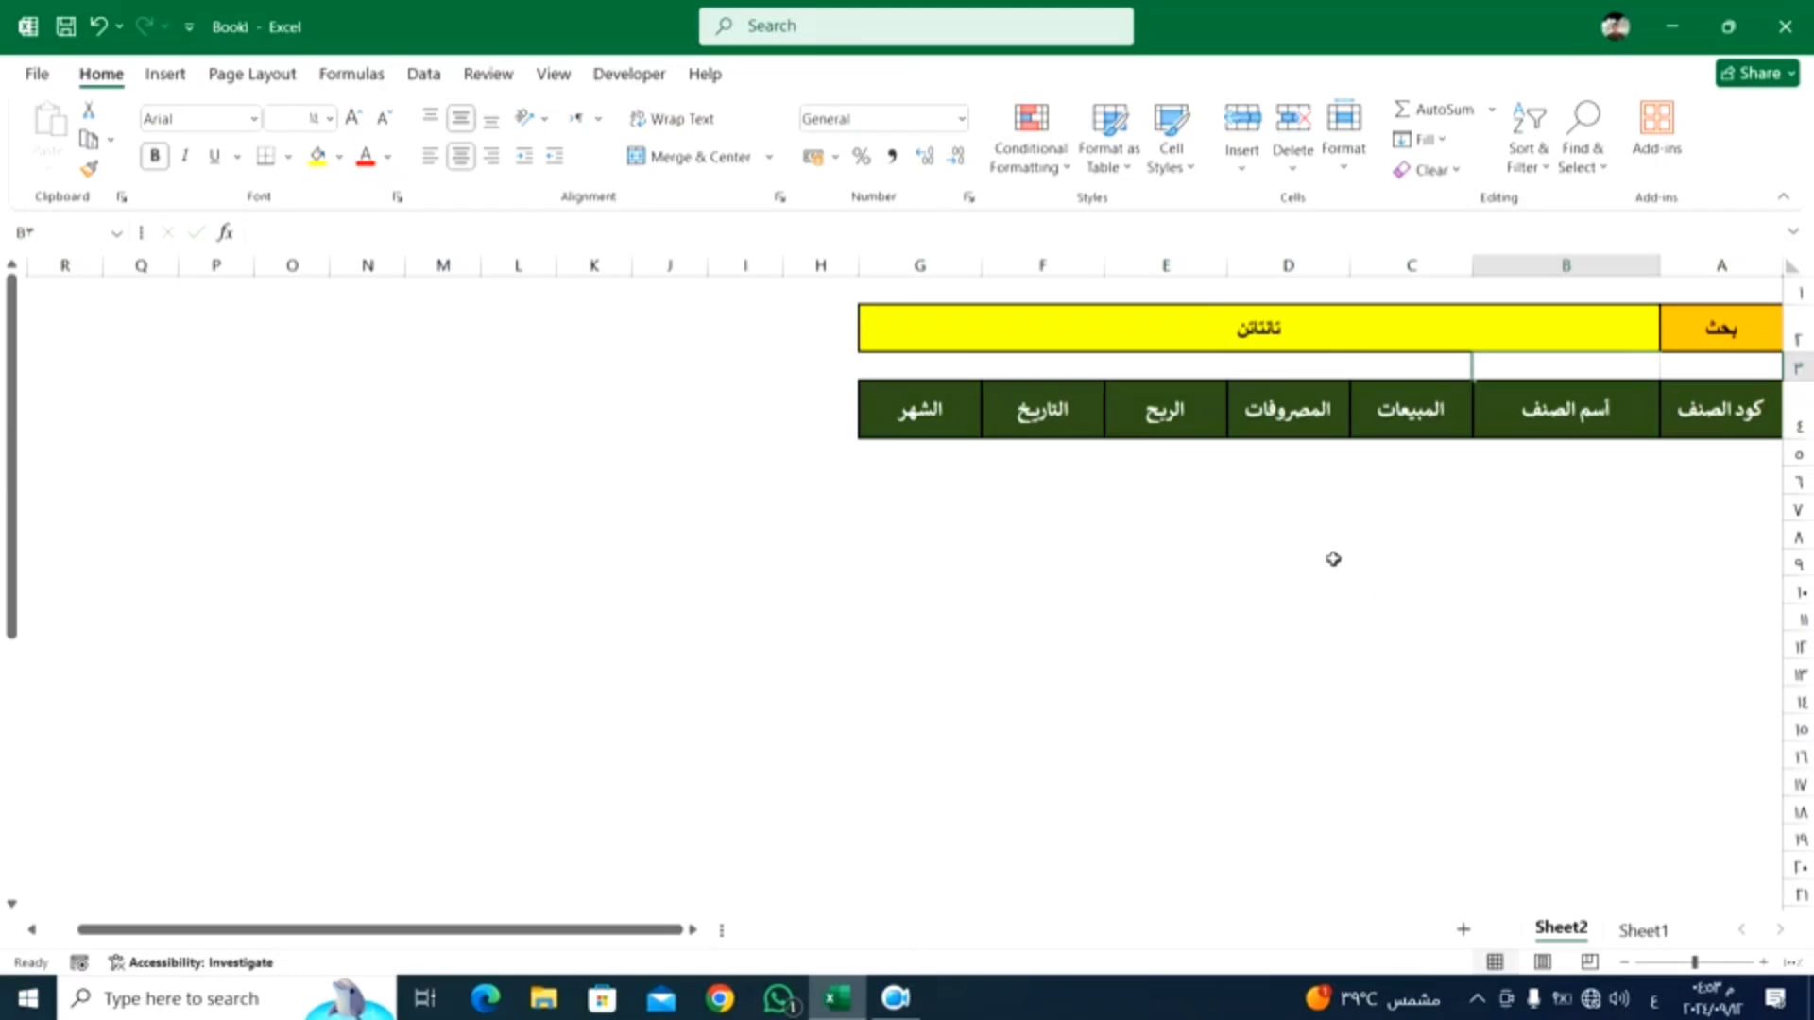
Step: Filter the products by entering "موبايل" in the yellow search box B2
left_click(1247, 339)
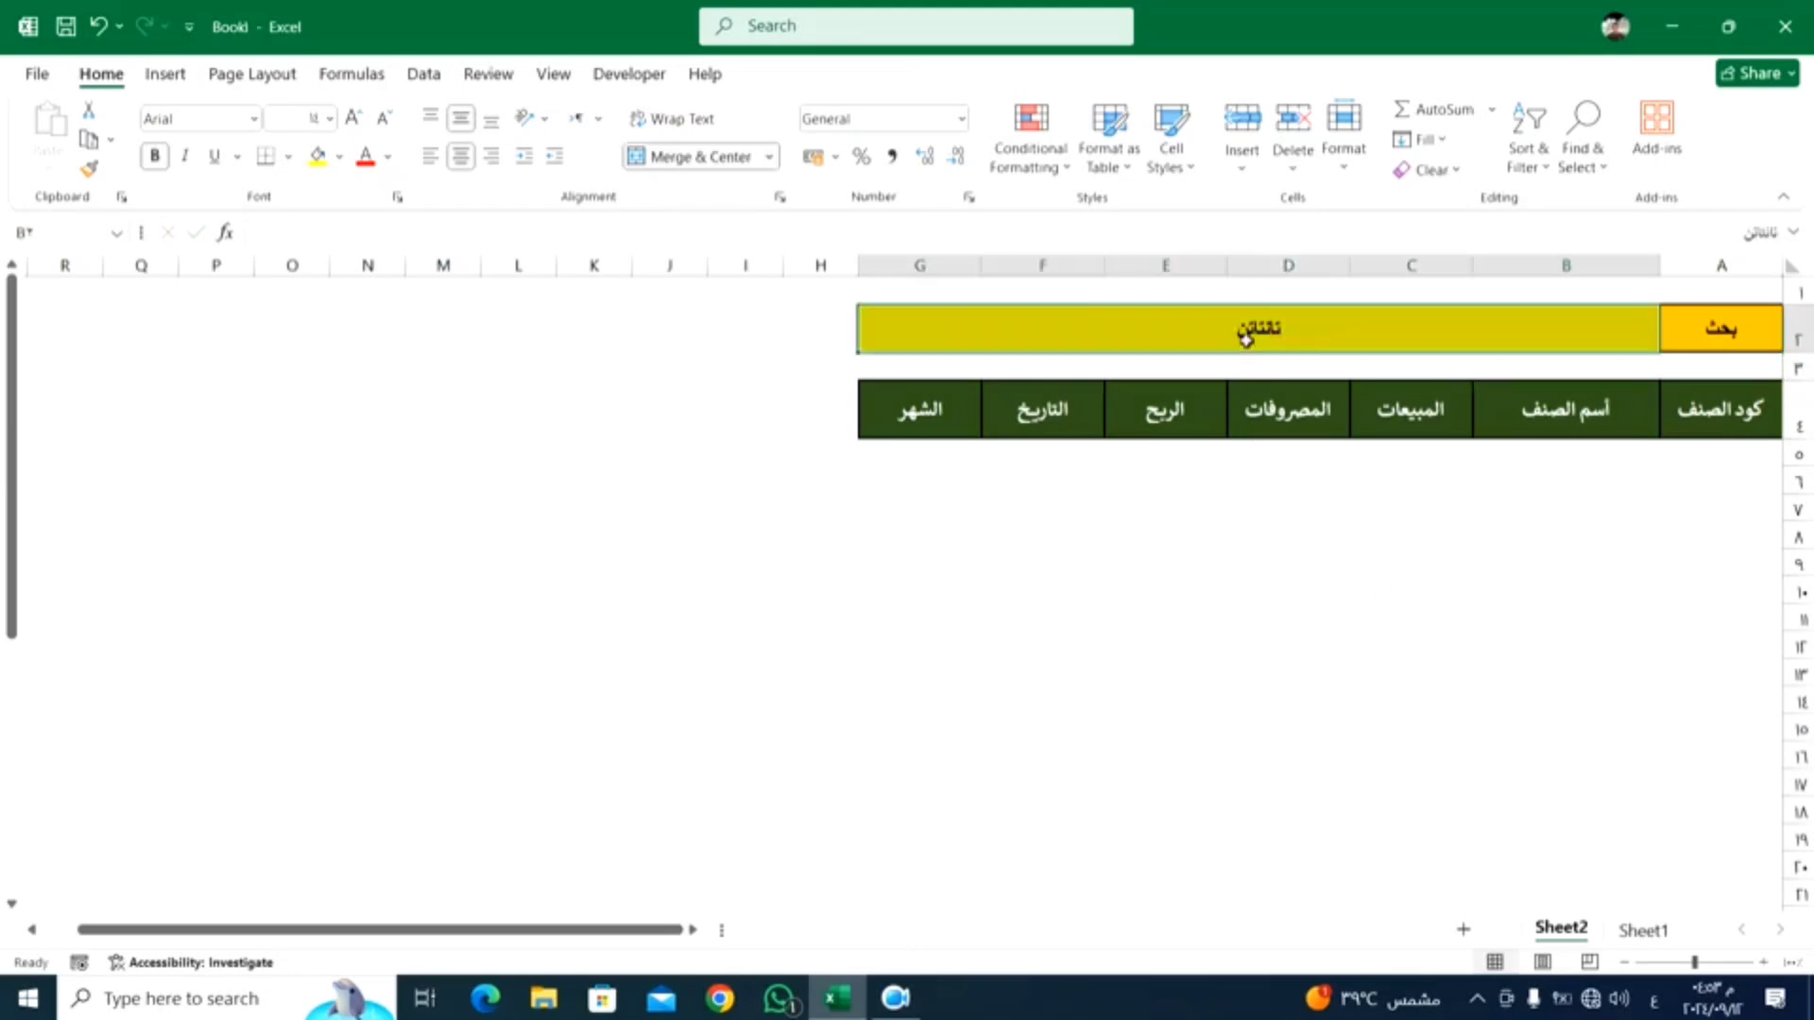
type("موبايل")
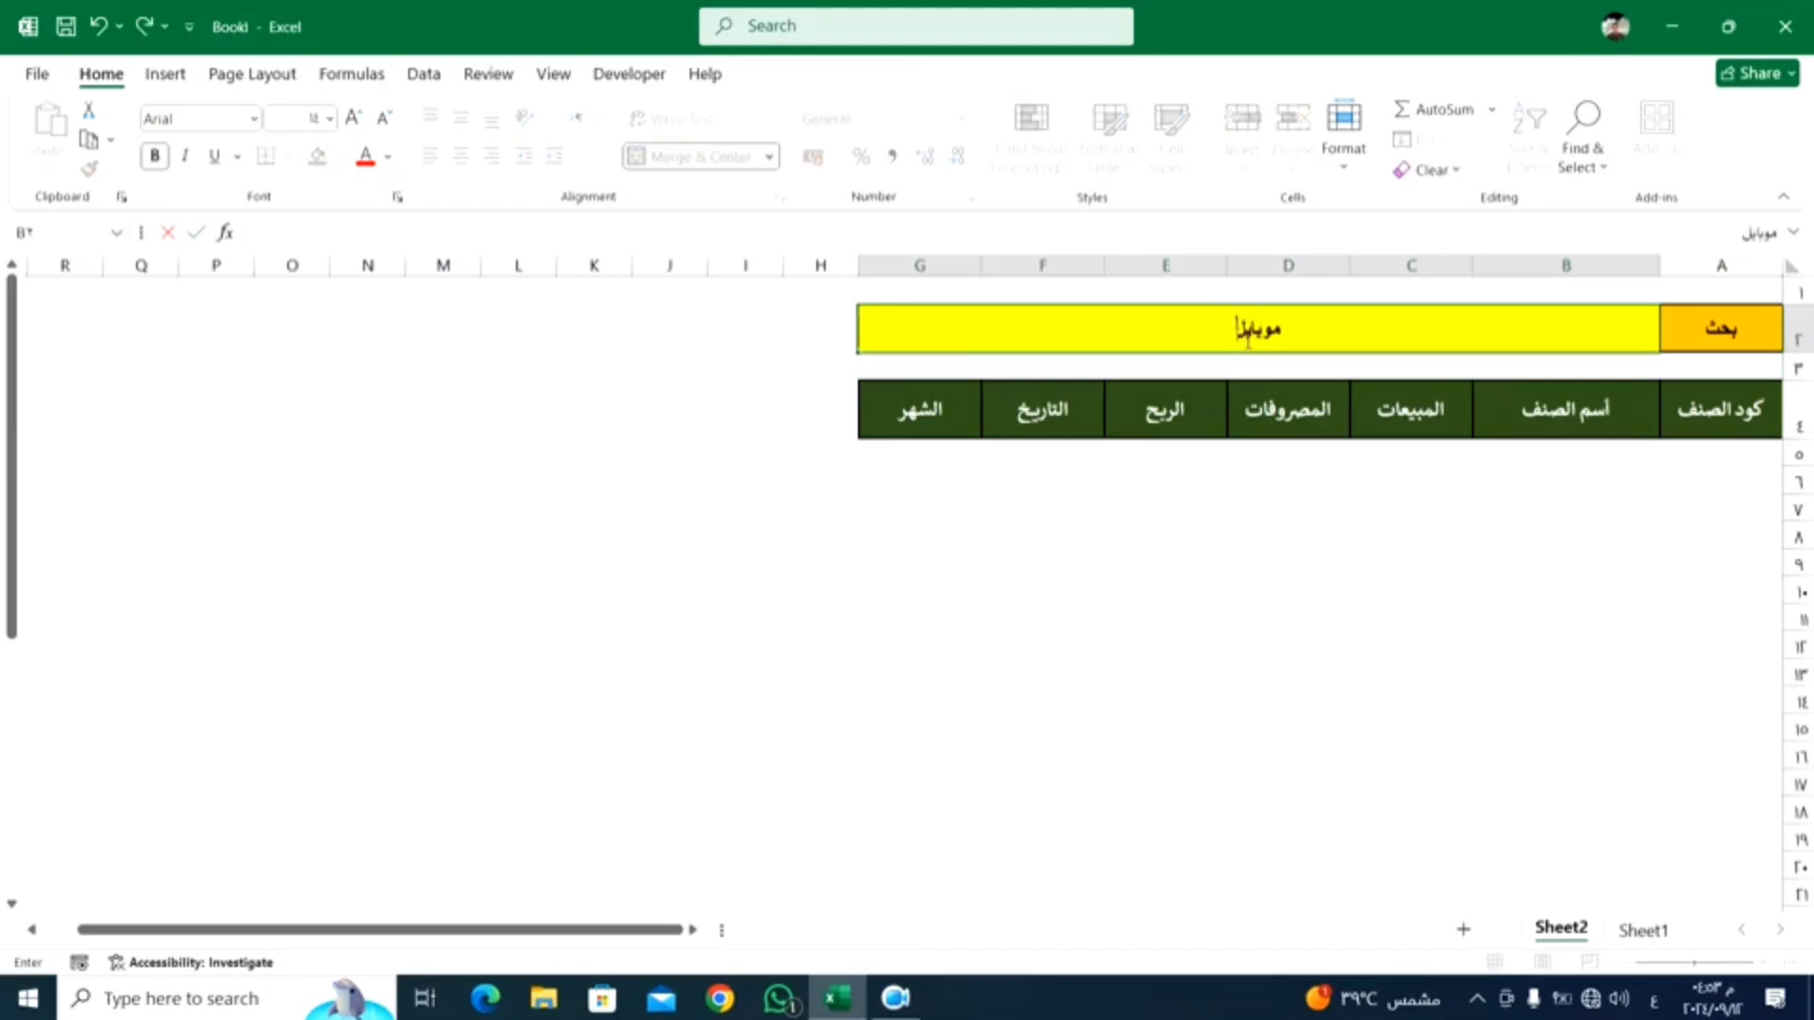
key("Return")
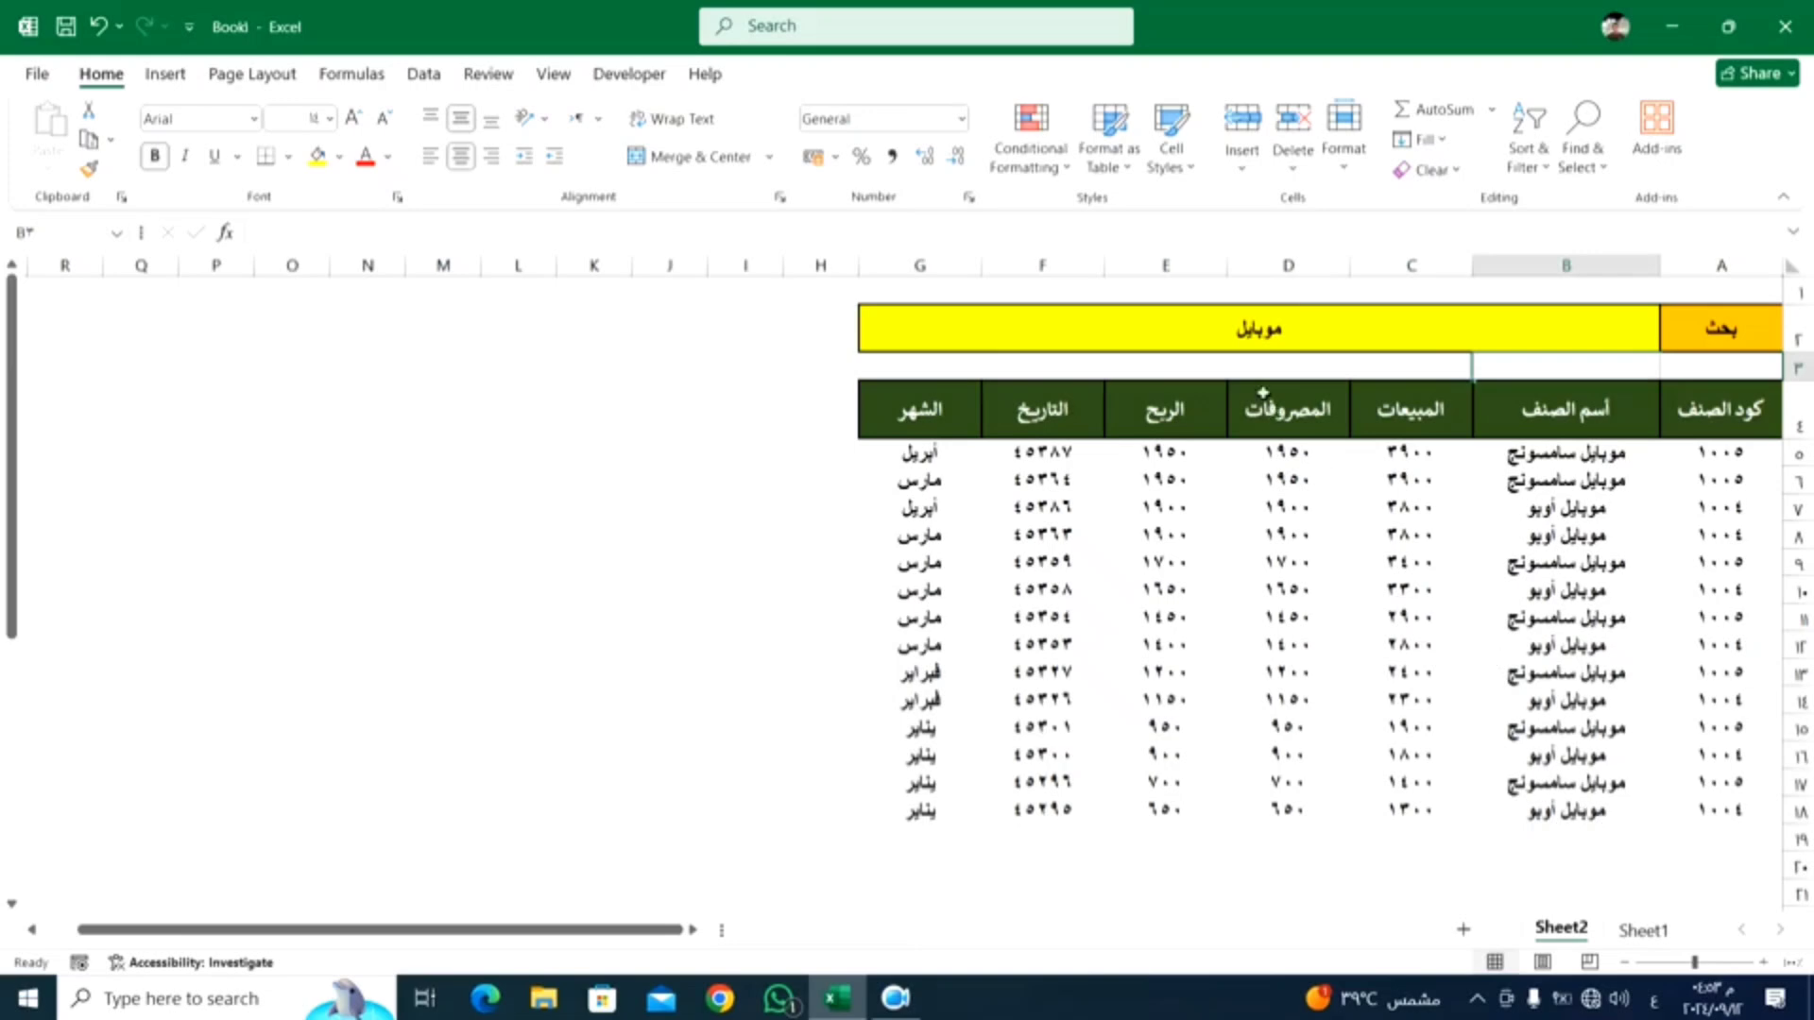
Step: Narrow the search in box B2 by extending the existing term to "موبايل س"
double_click(1212, 342)
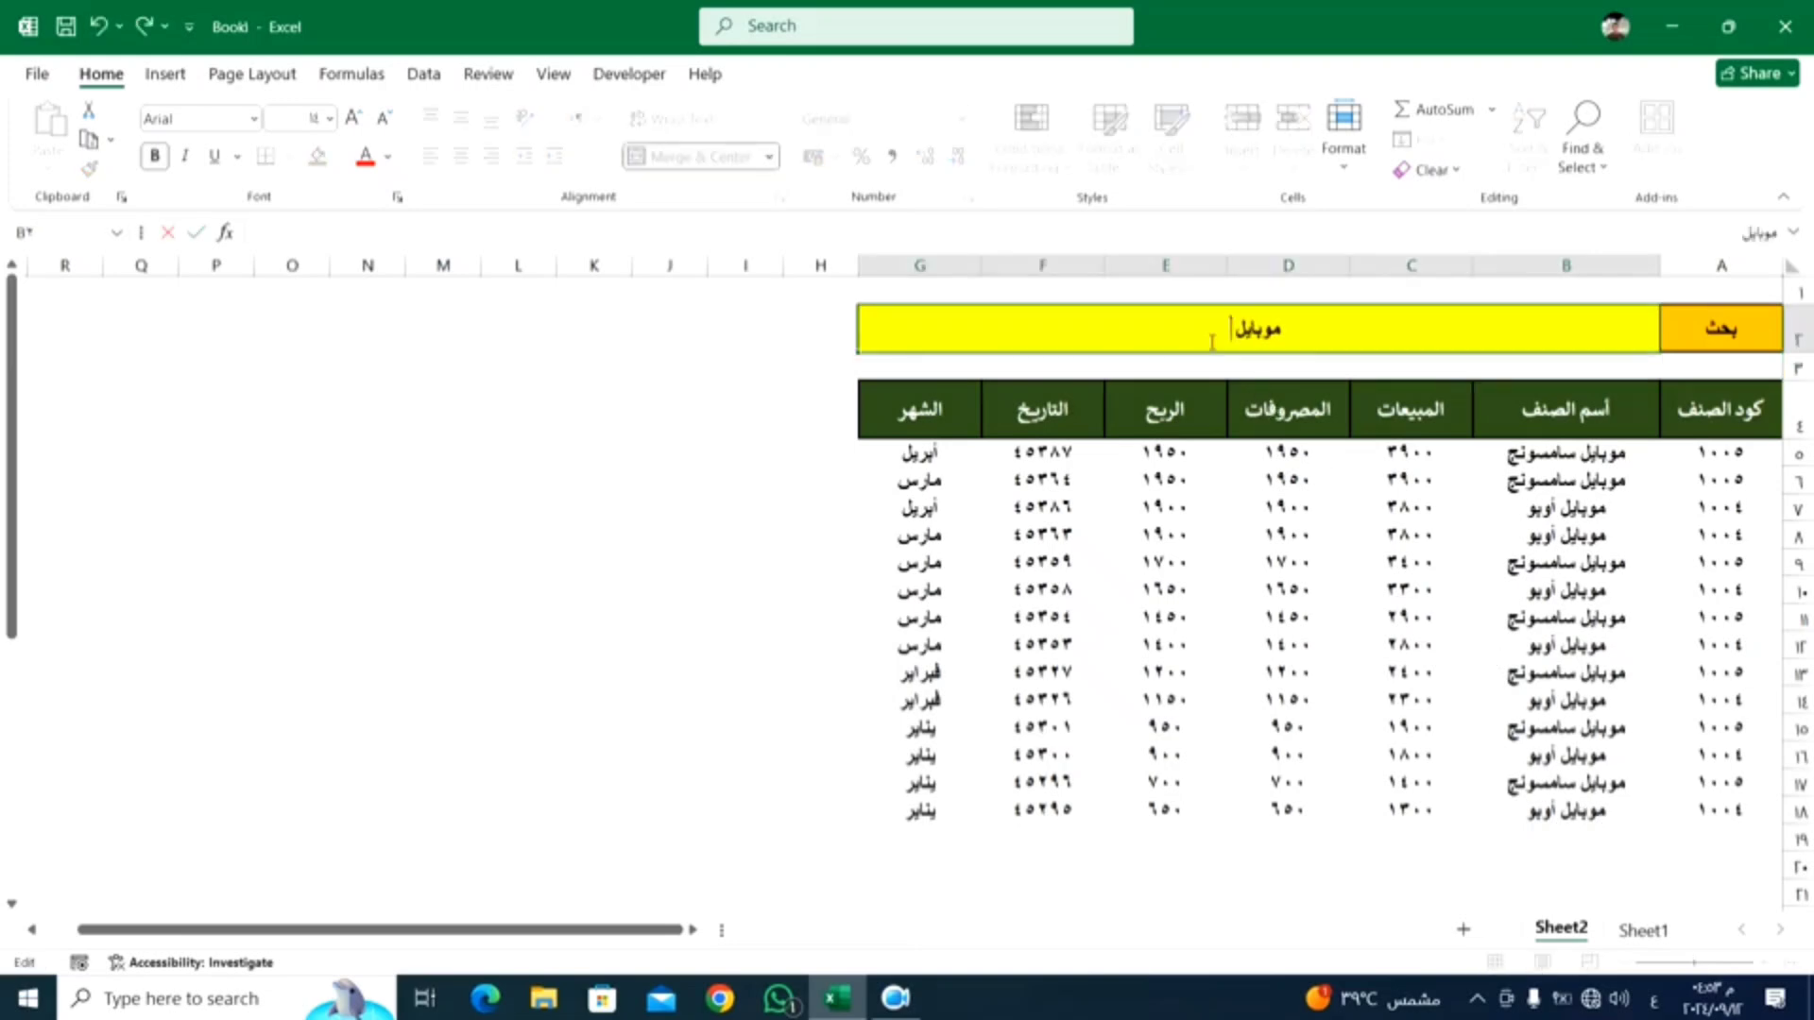
type("س")
key("Return")
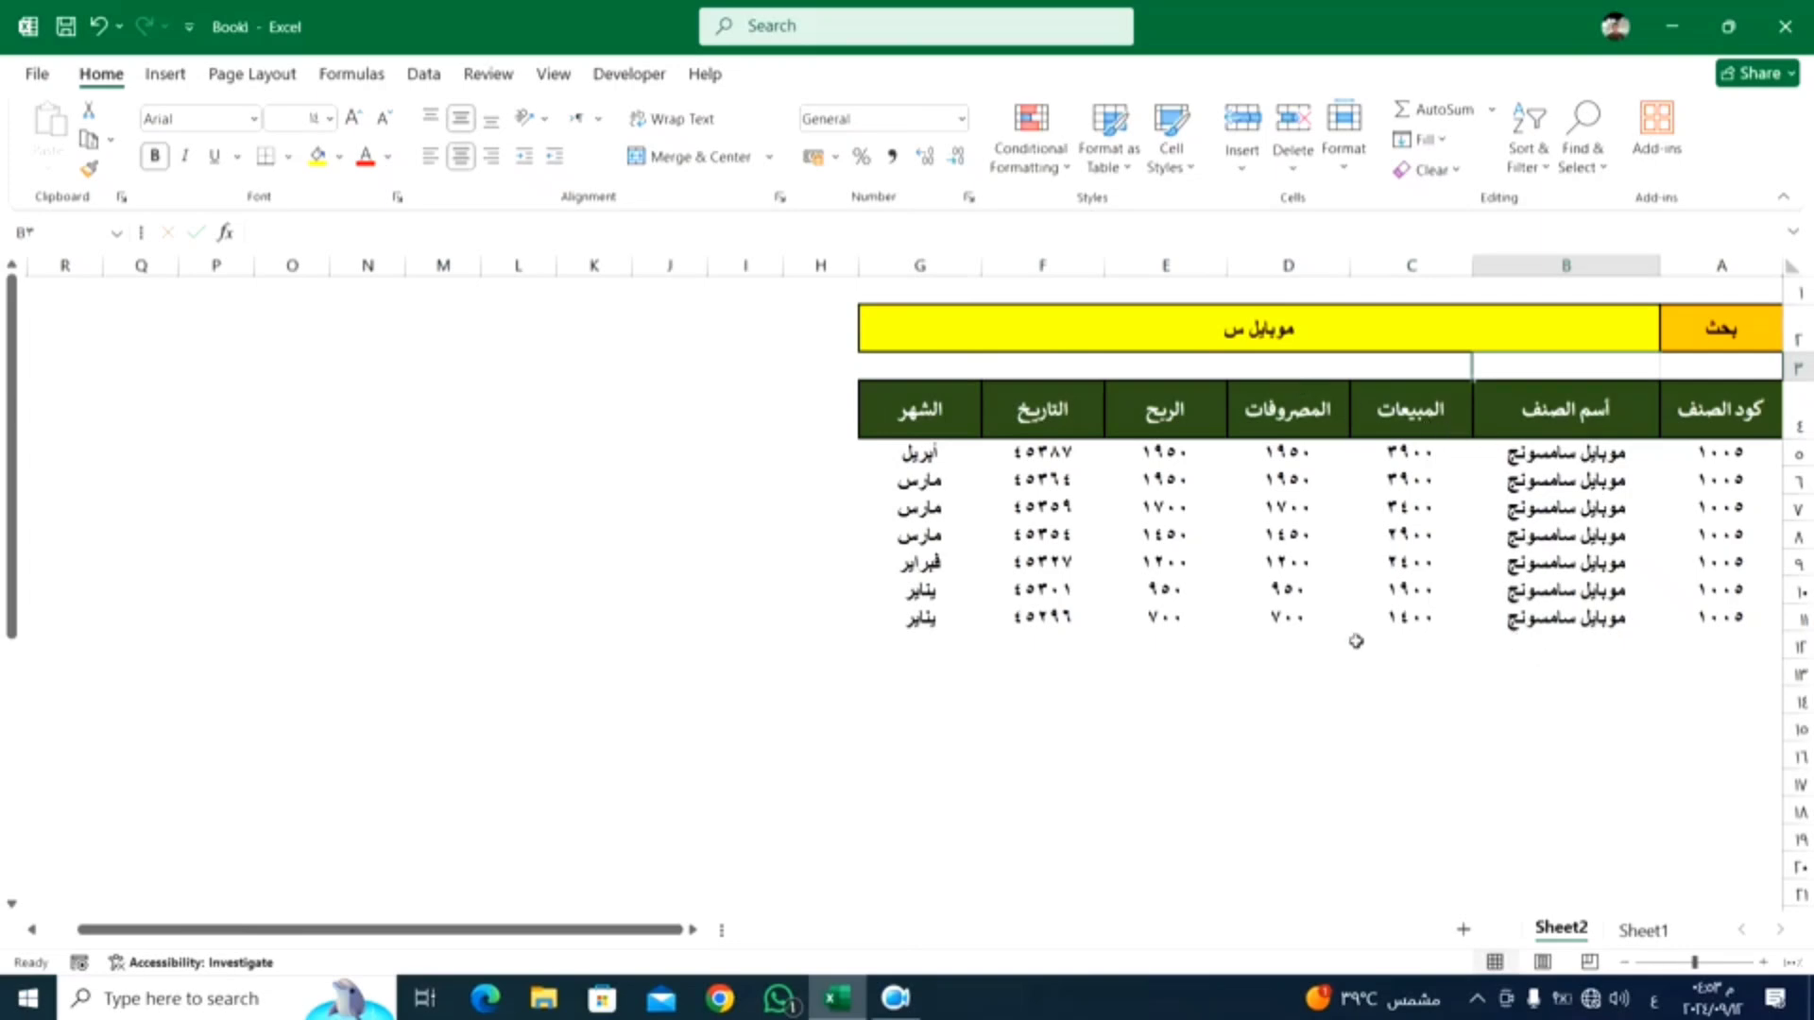
Step: Review the formula in A5, examining the FILTER array, the ISNUMBER and SEARCH condition, and the if_empty argument
left_click(1184, 341)
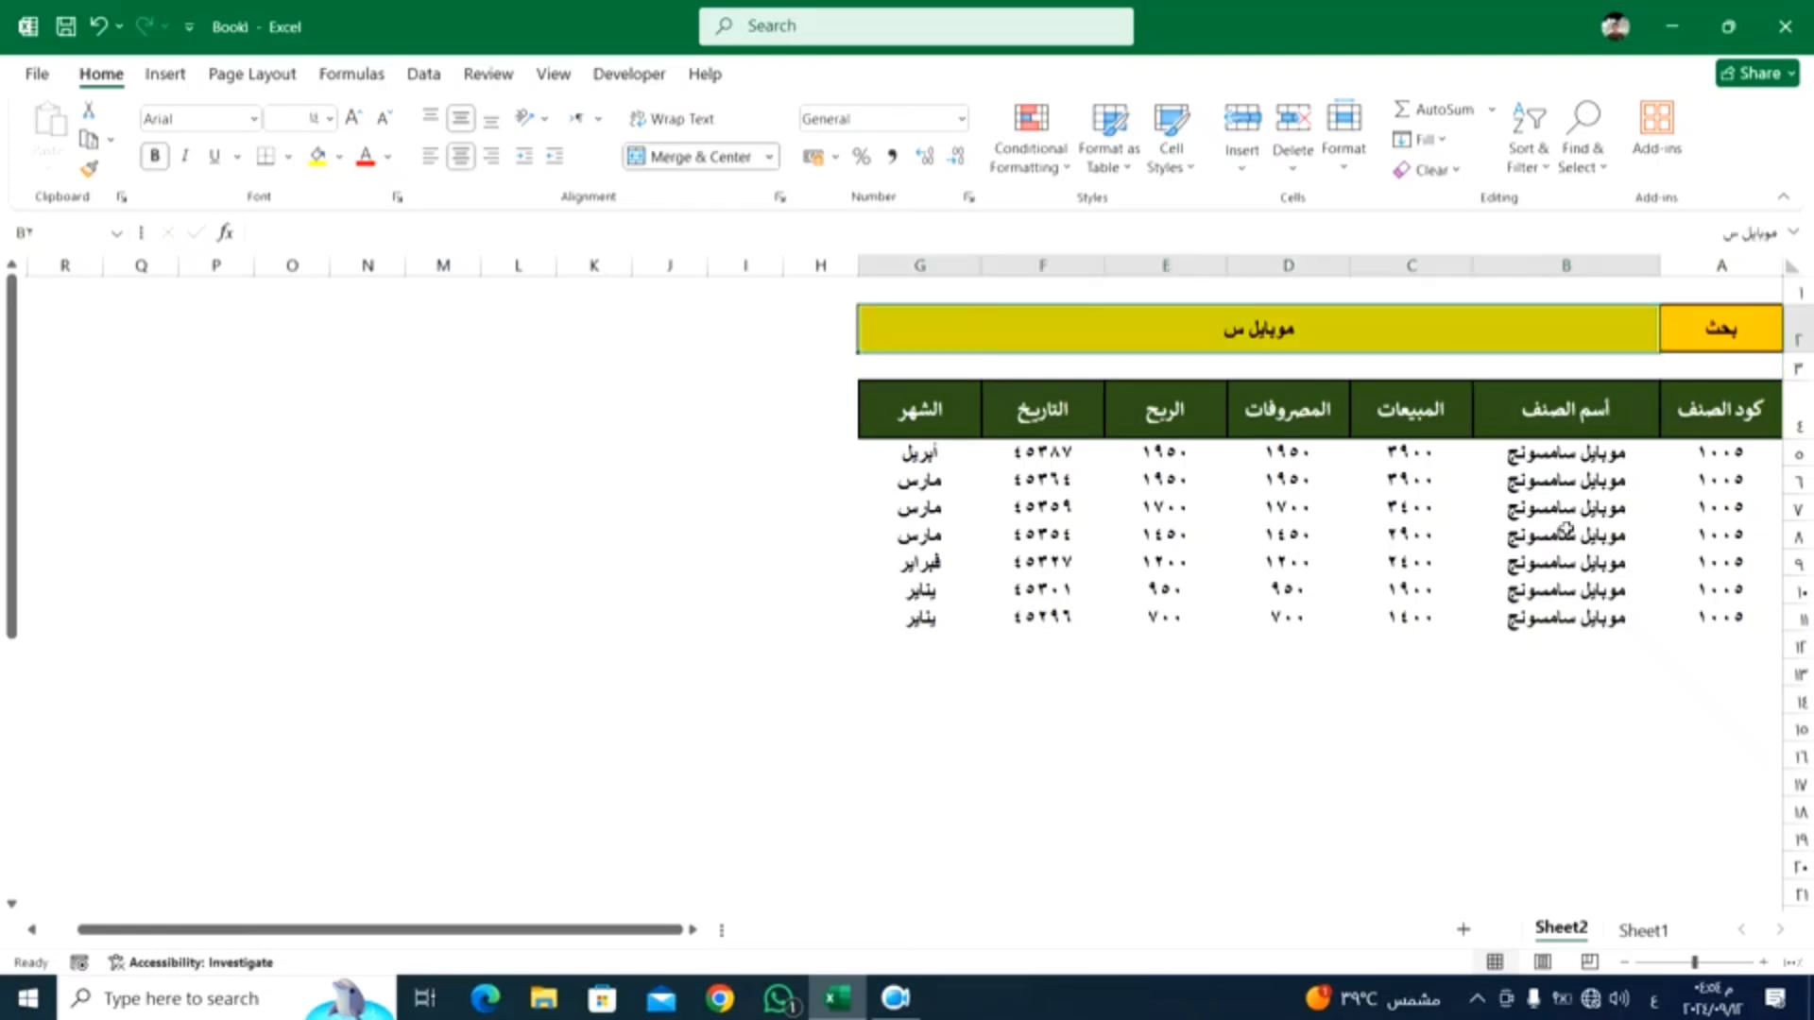
left_click(1707, 456)
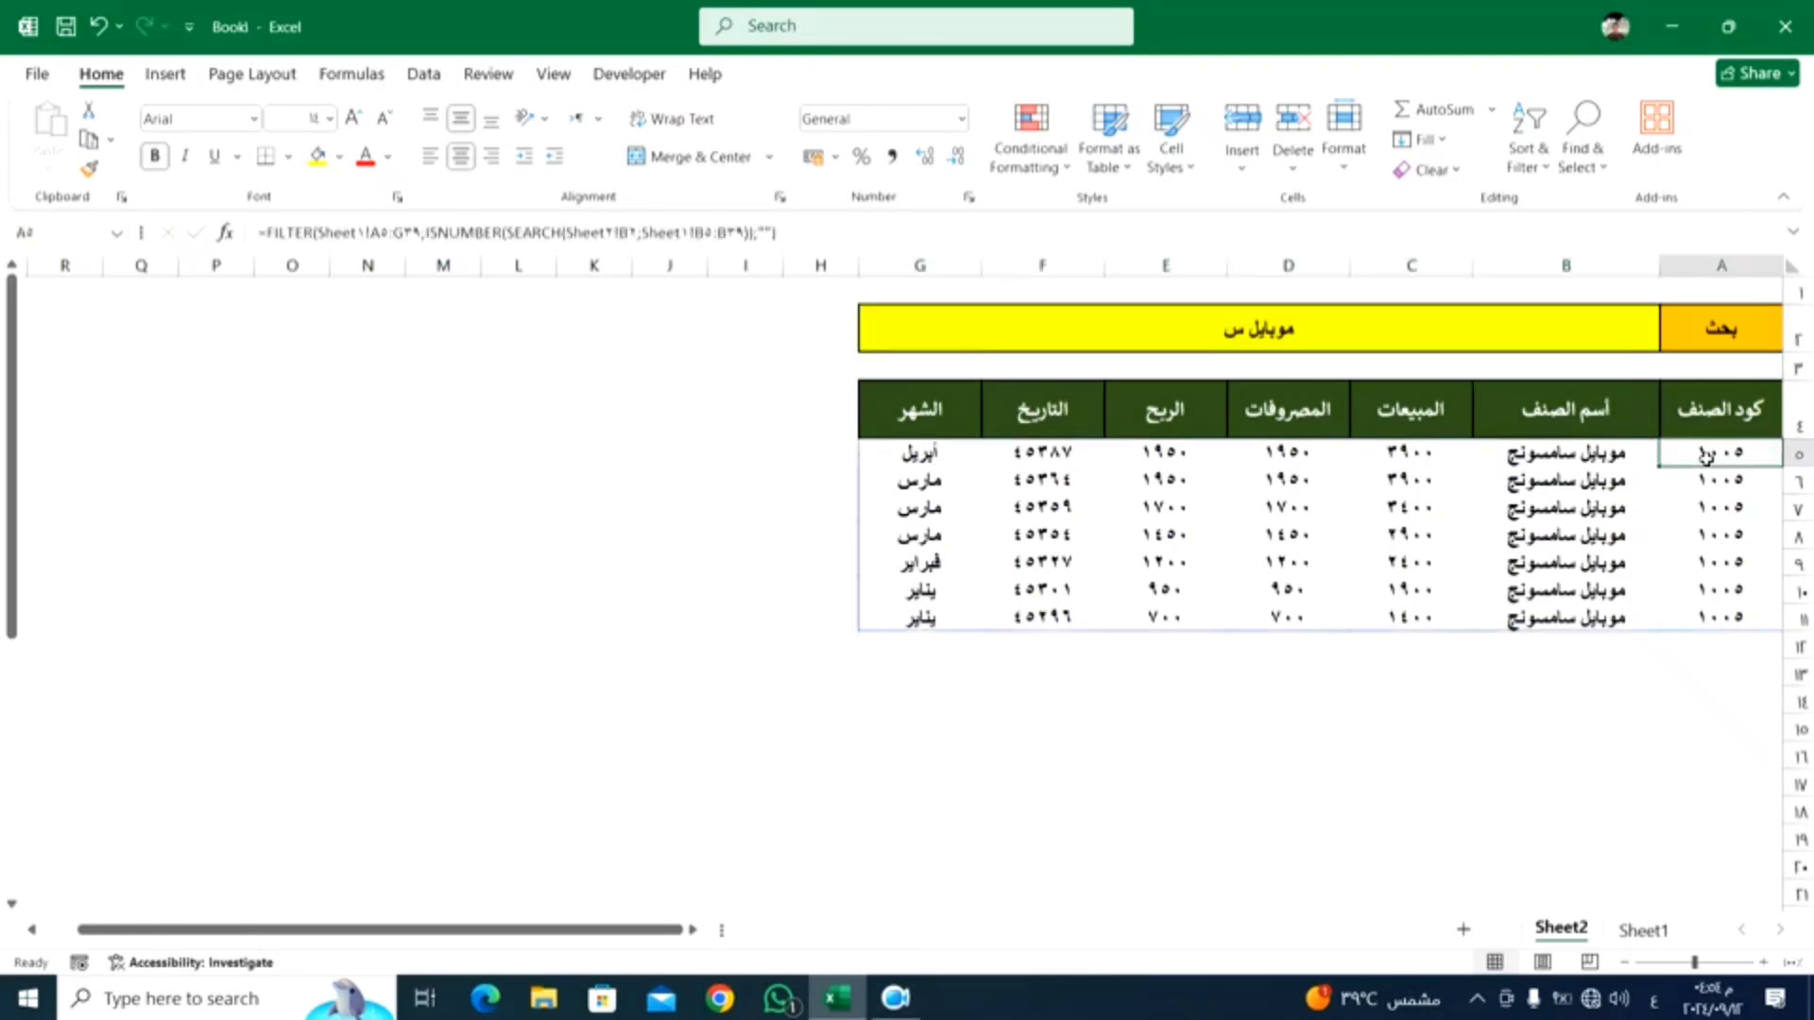
double_click(1706, 456)
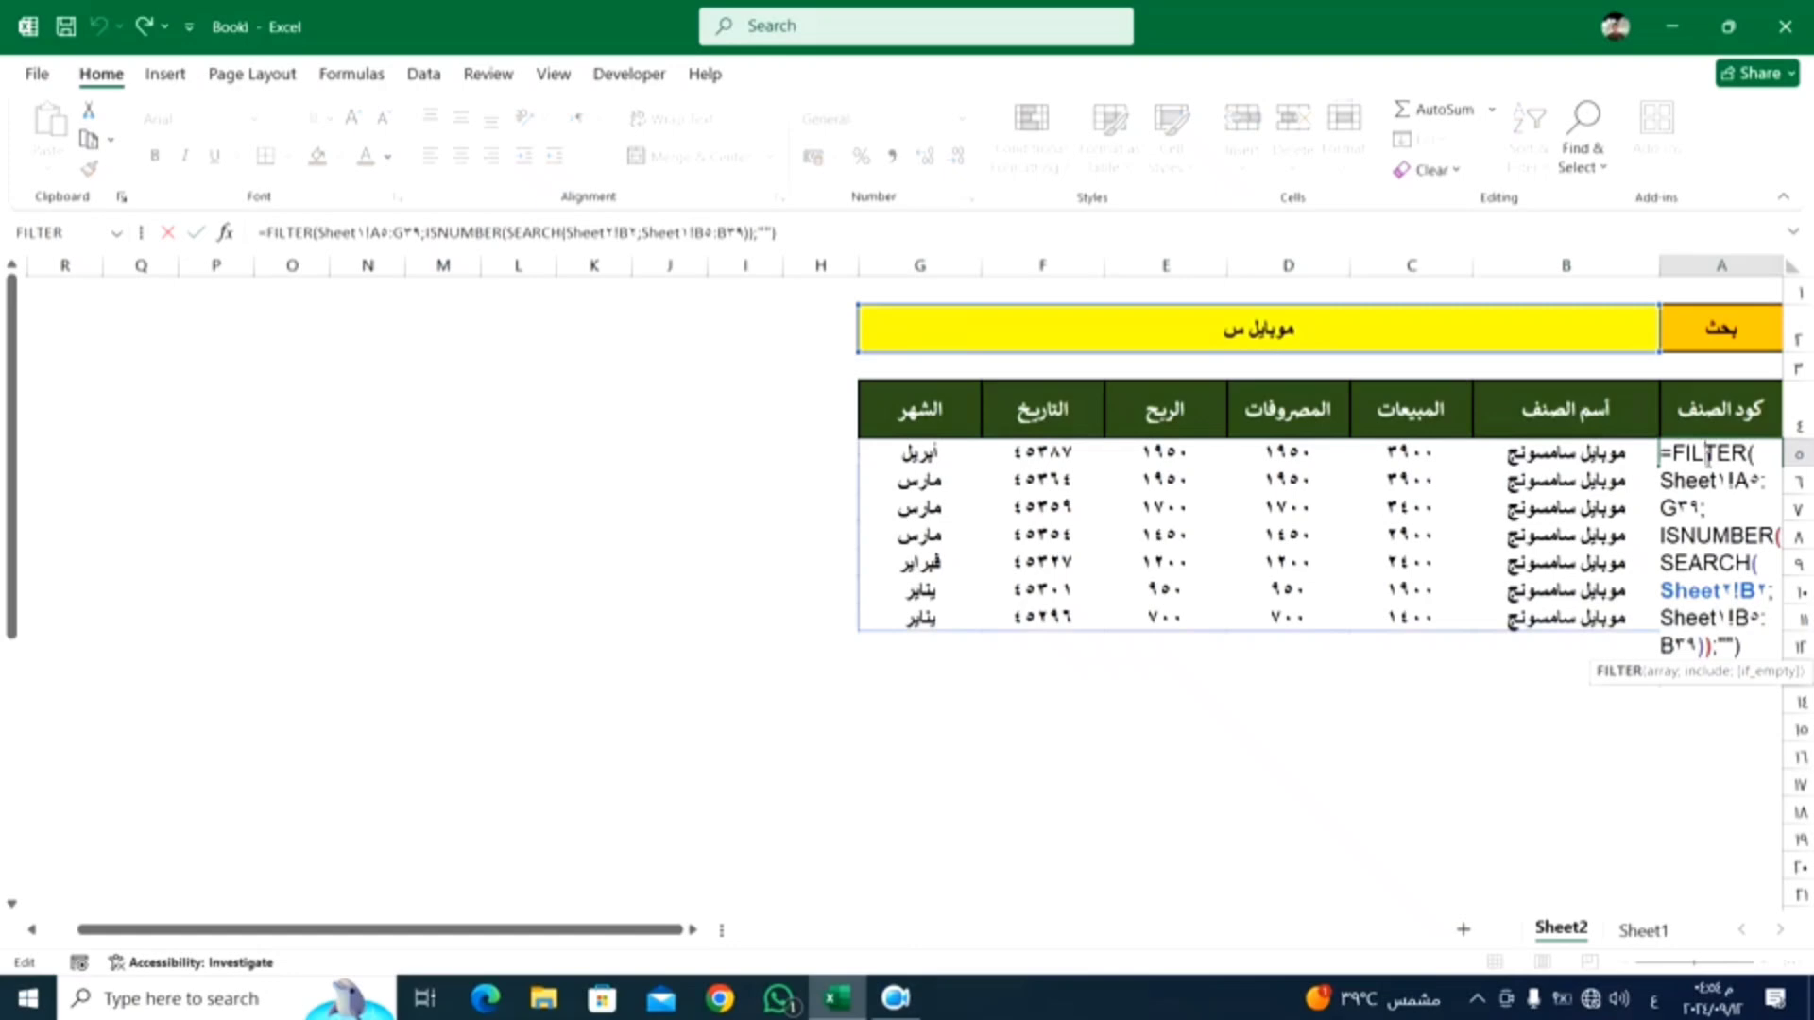
key("ctrl+Return")
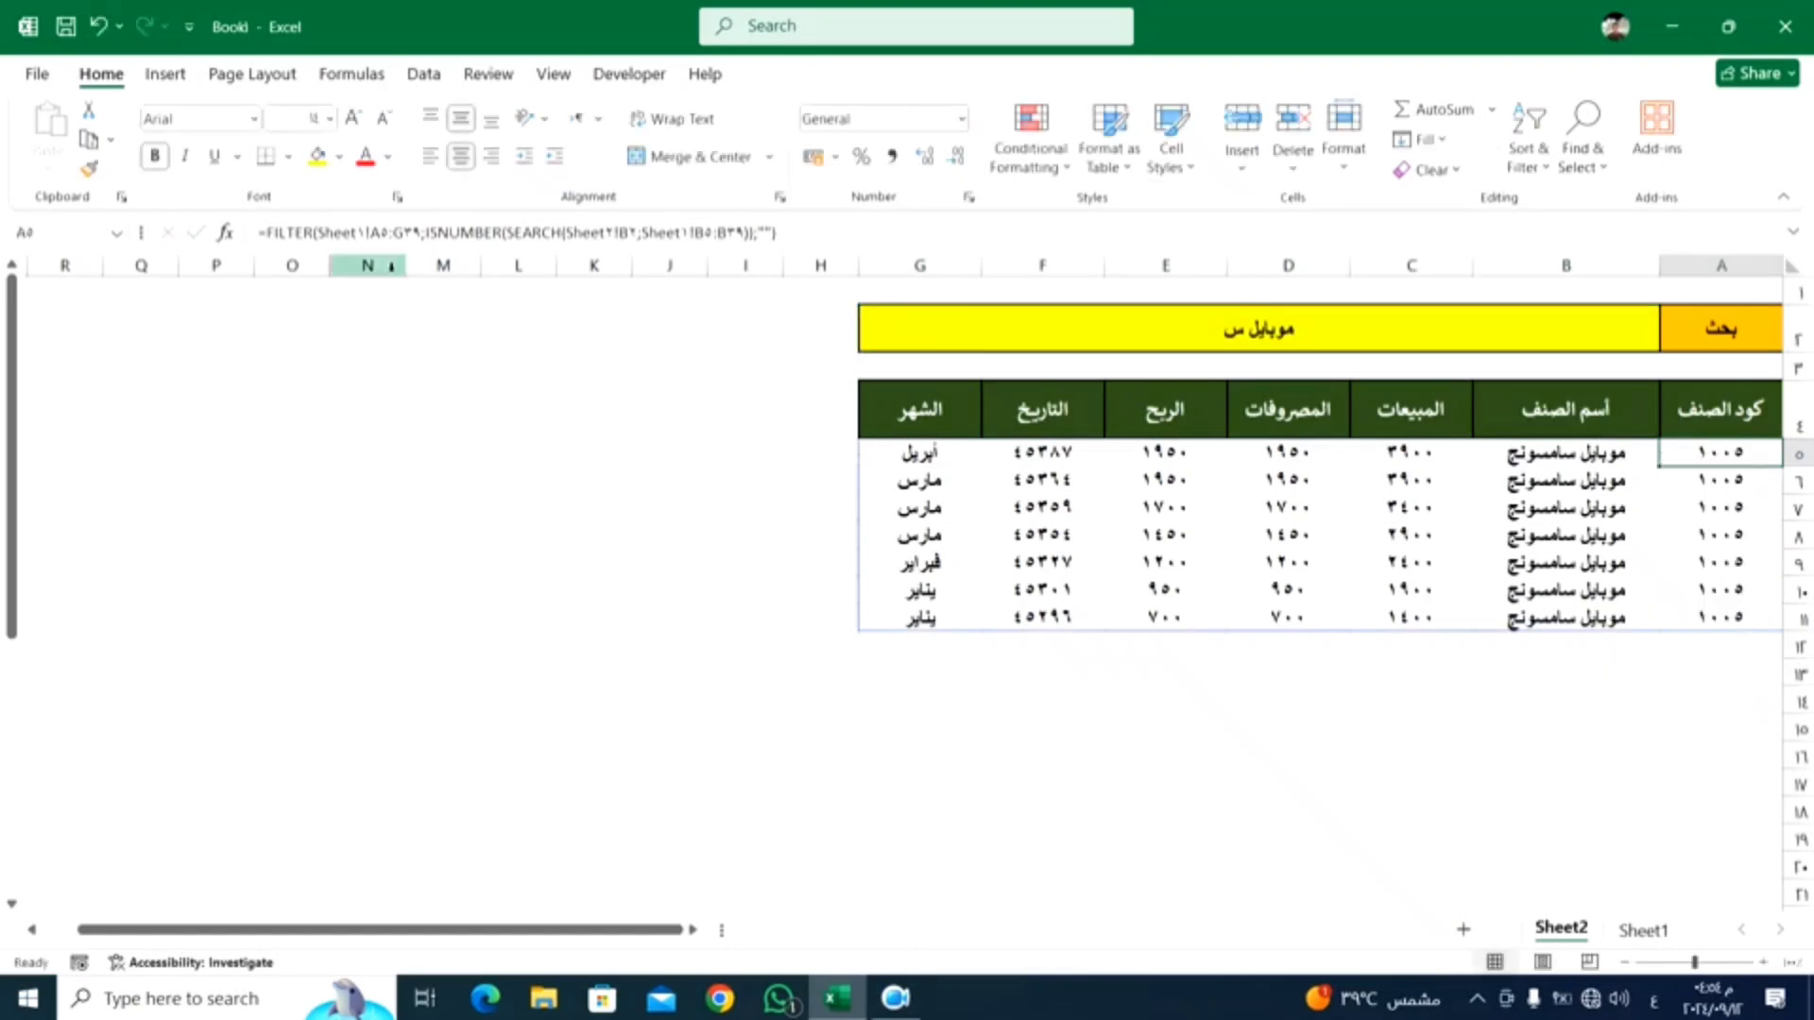
left_click(291, 233)
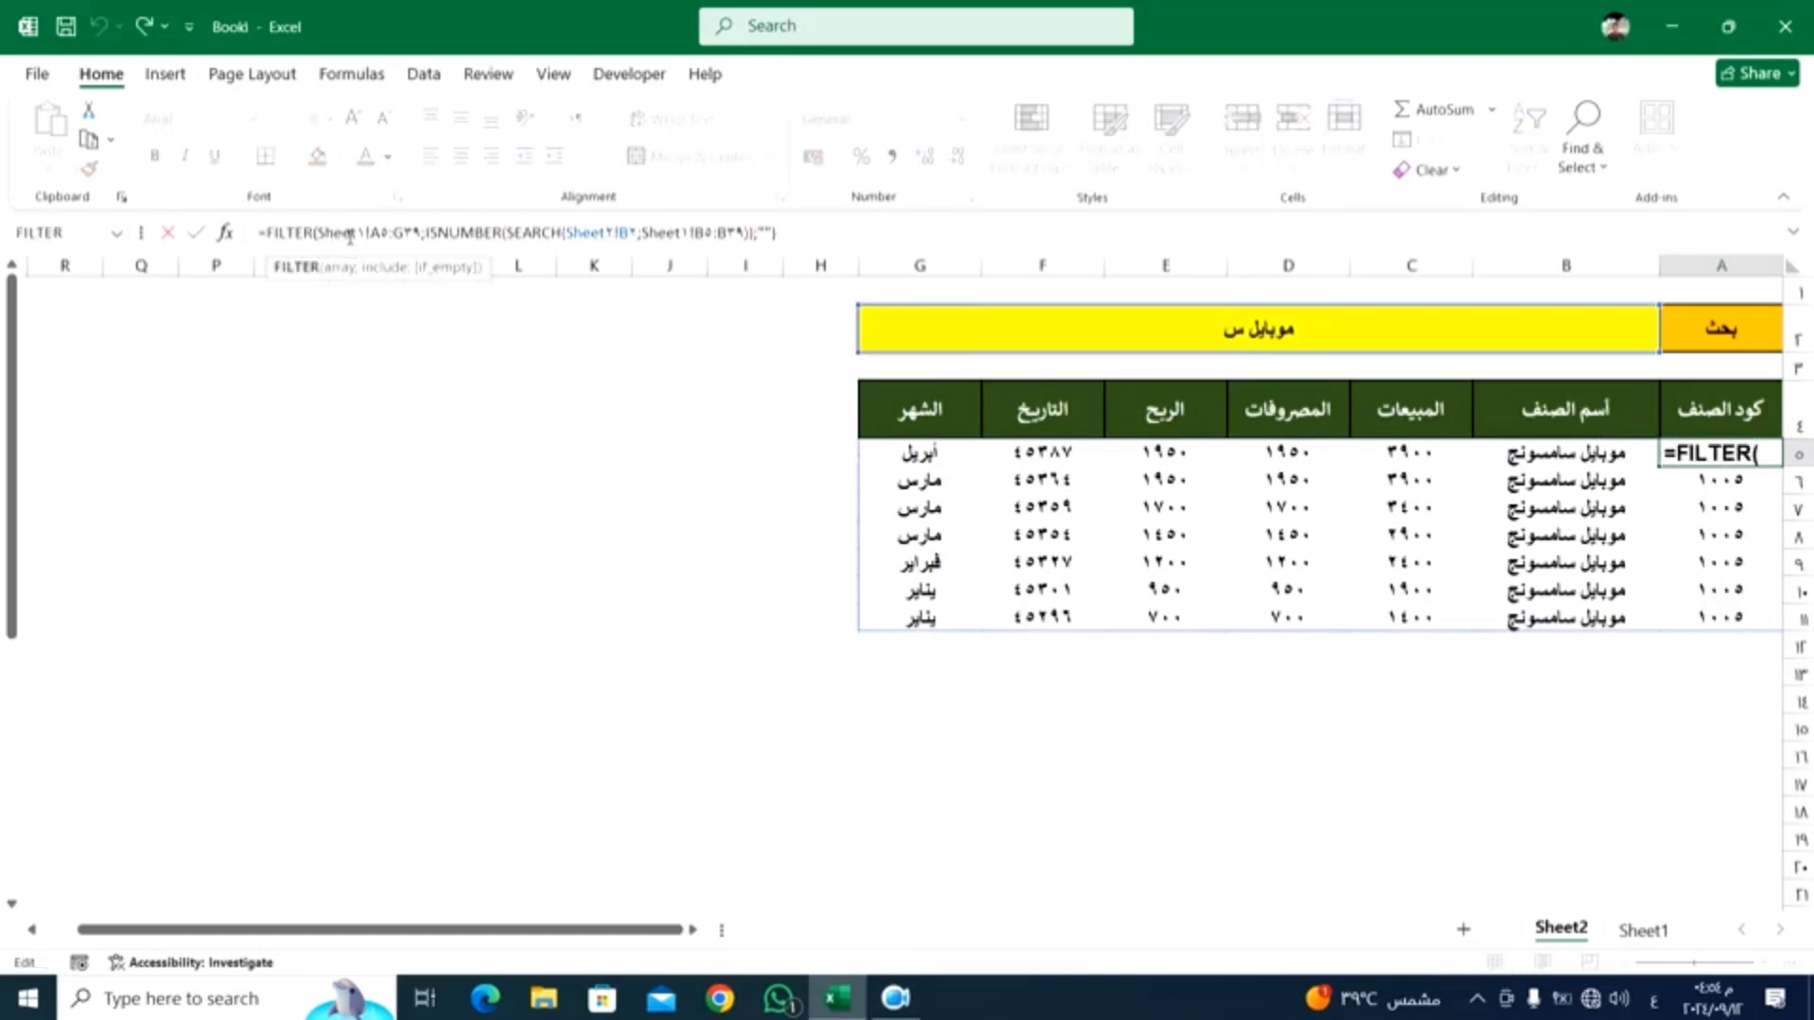
left_click_drag(413, 233, 419, 232)
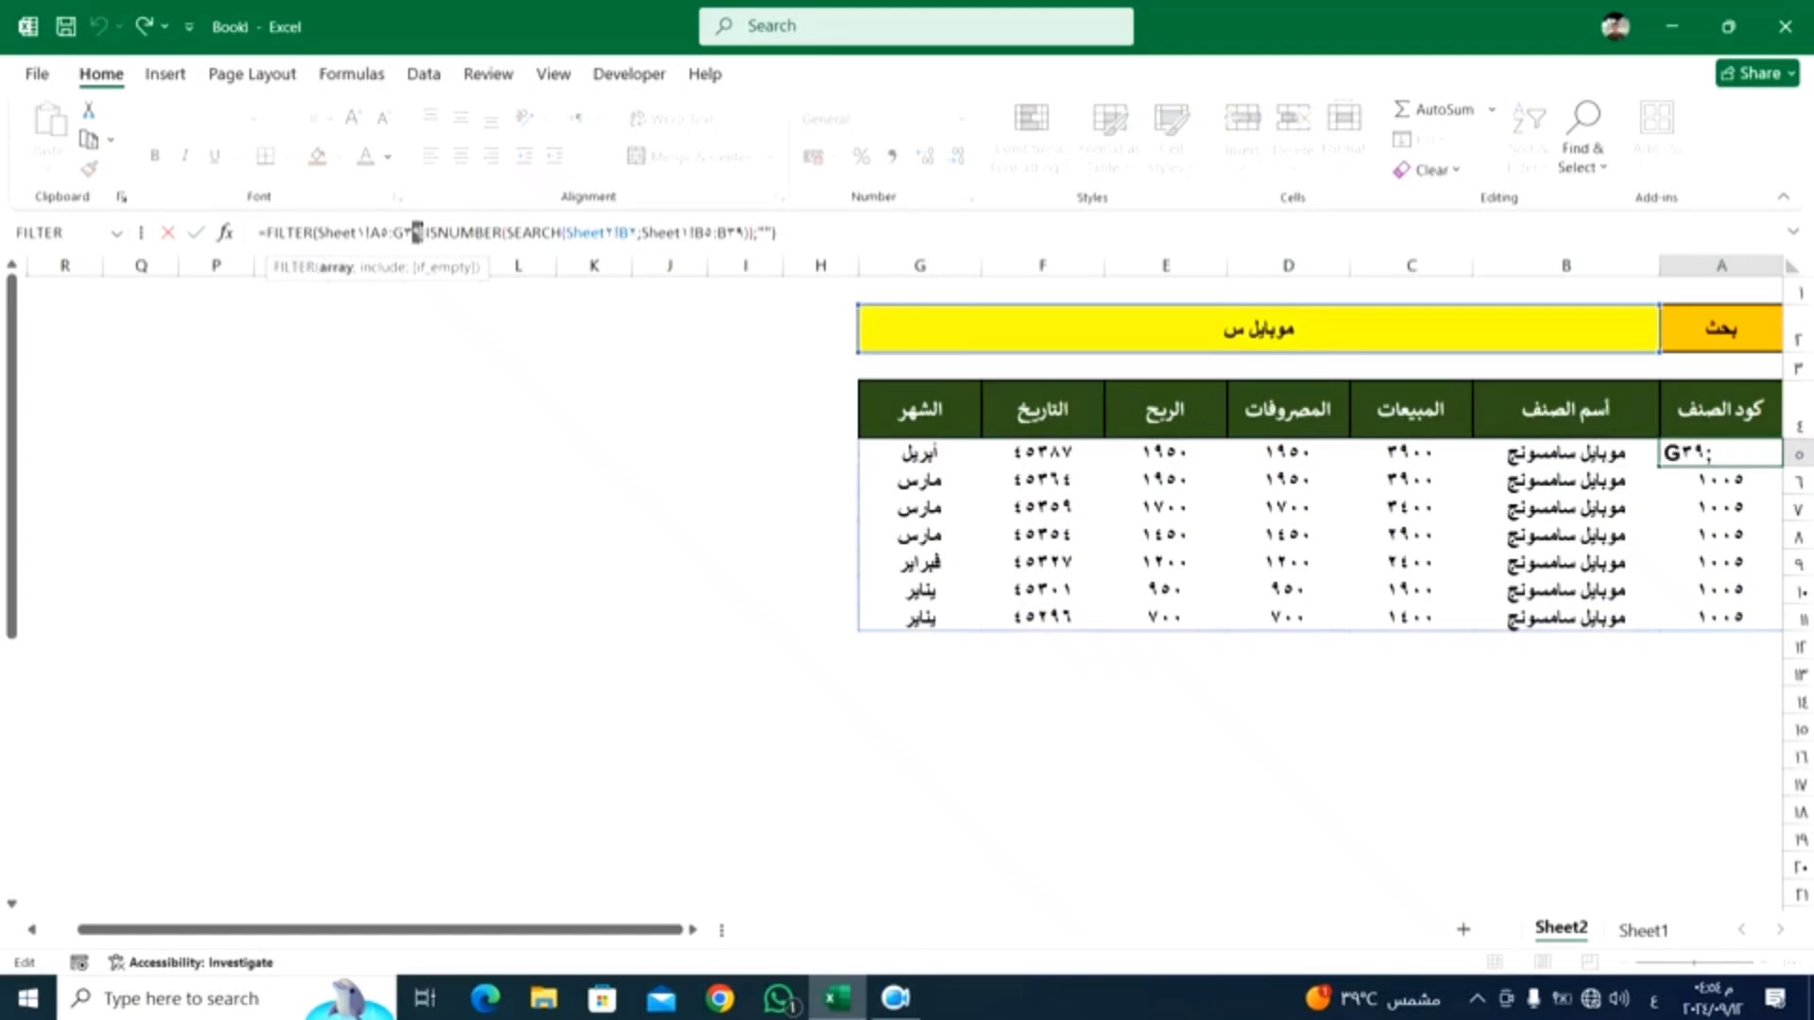
left_click(472, 232)
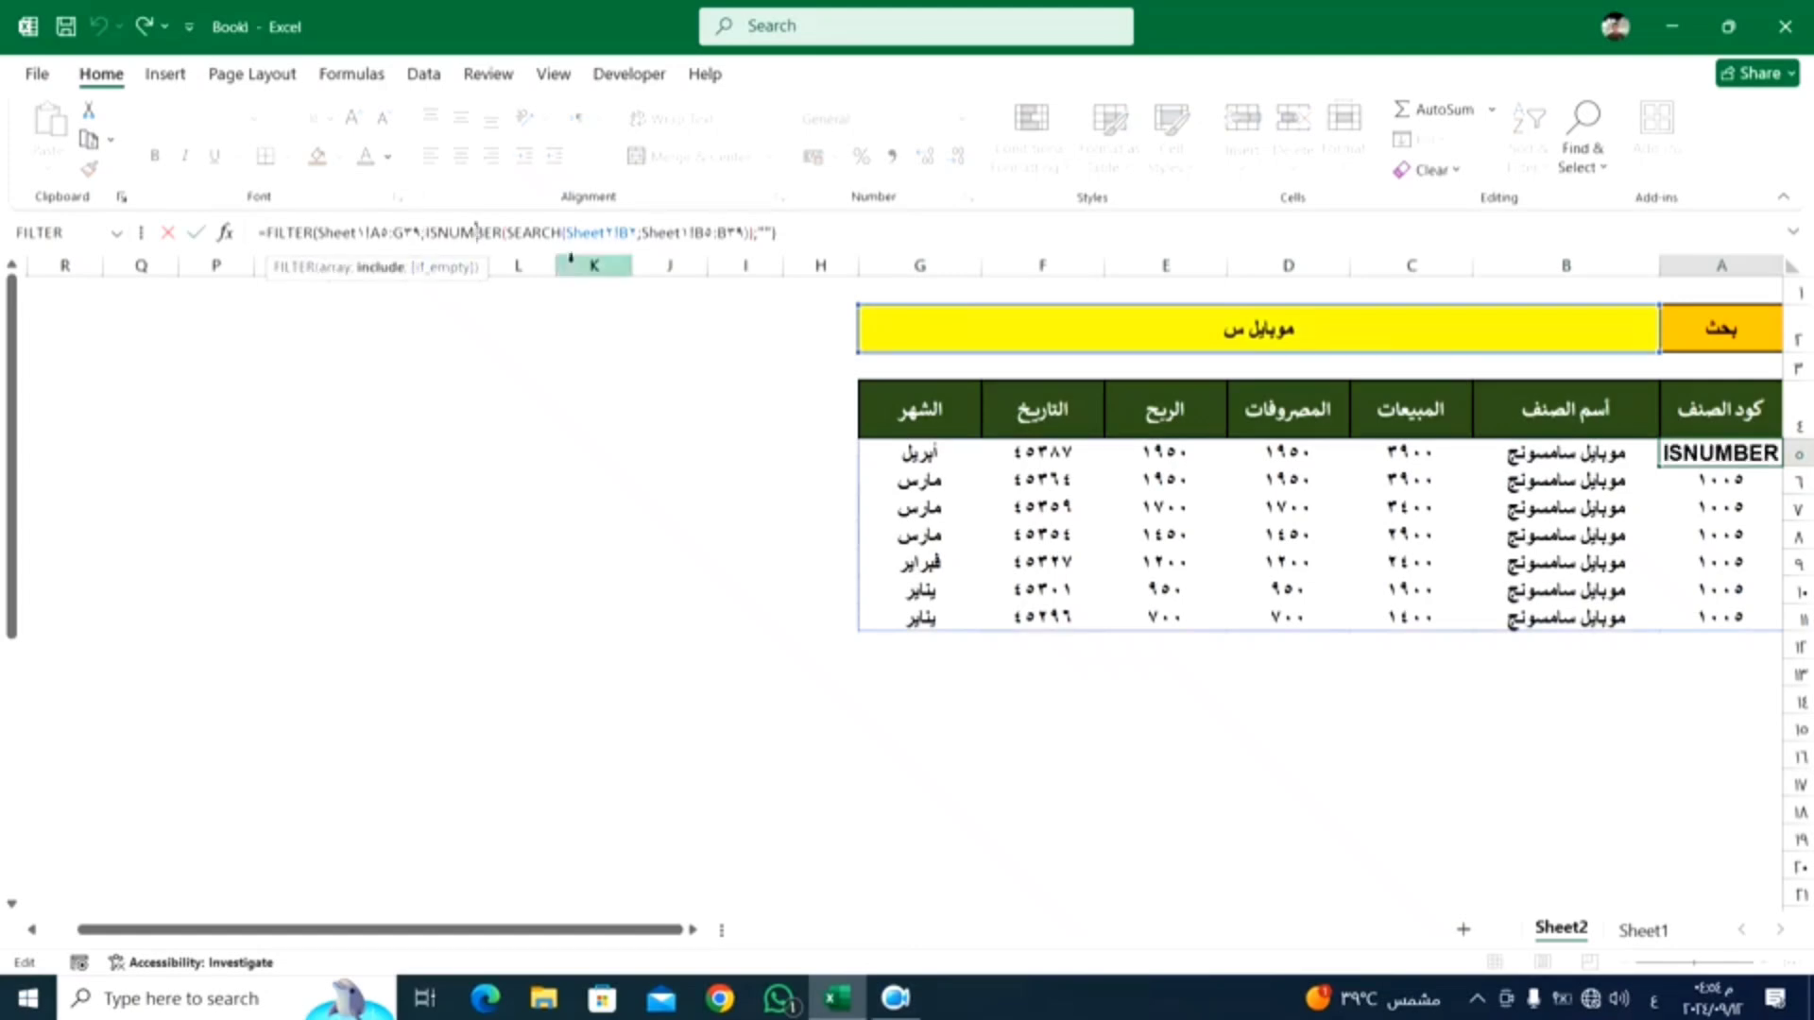
left_click(539, 236)
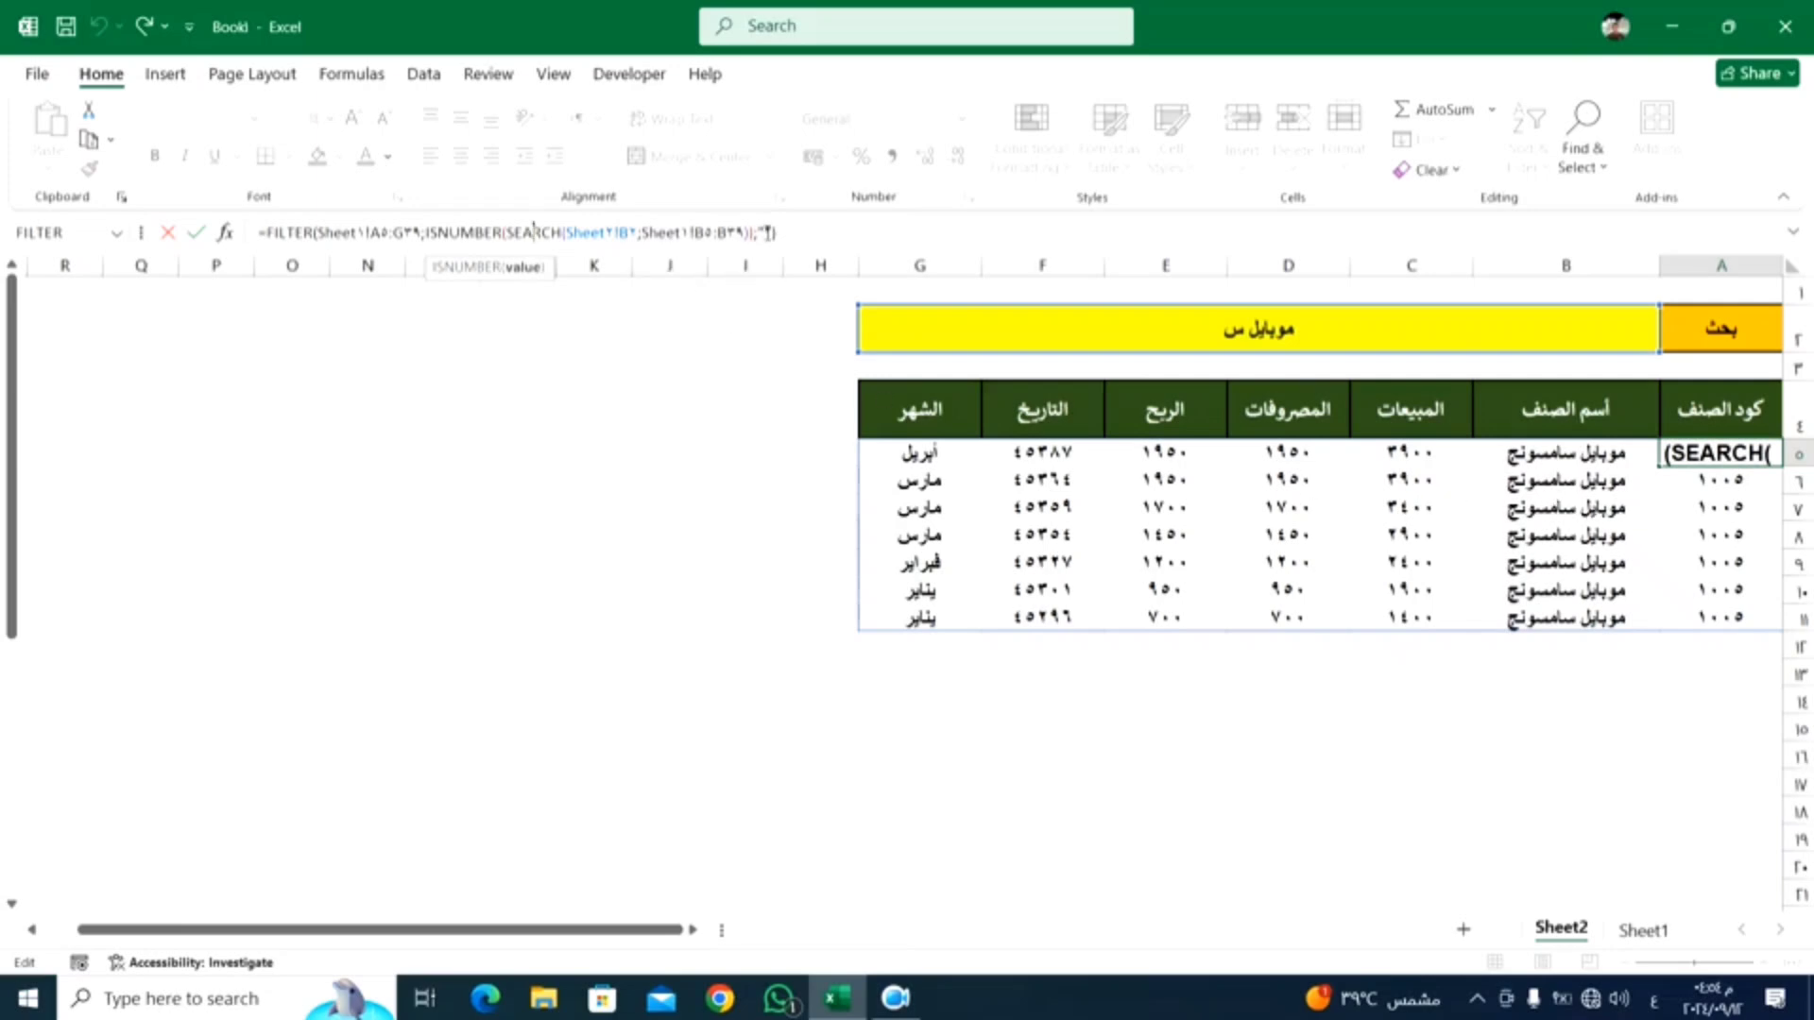
left_click(767, 232)
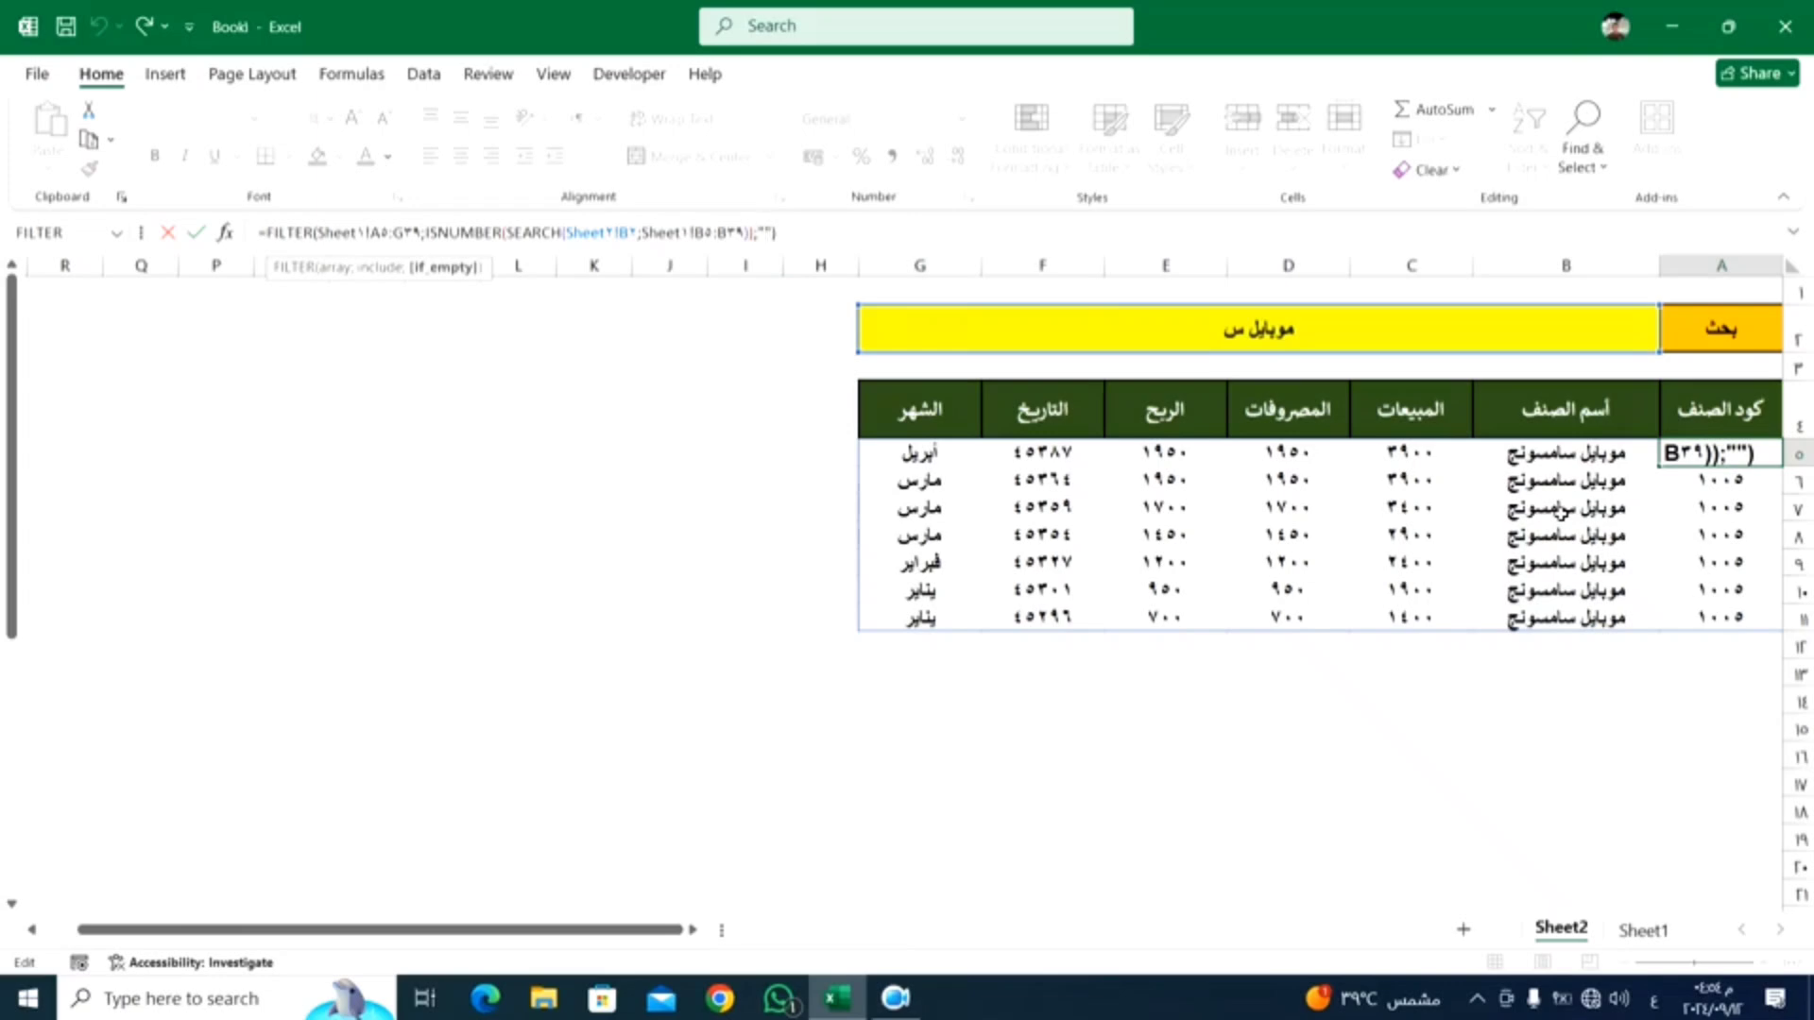
key("Return")
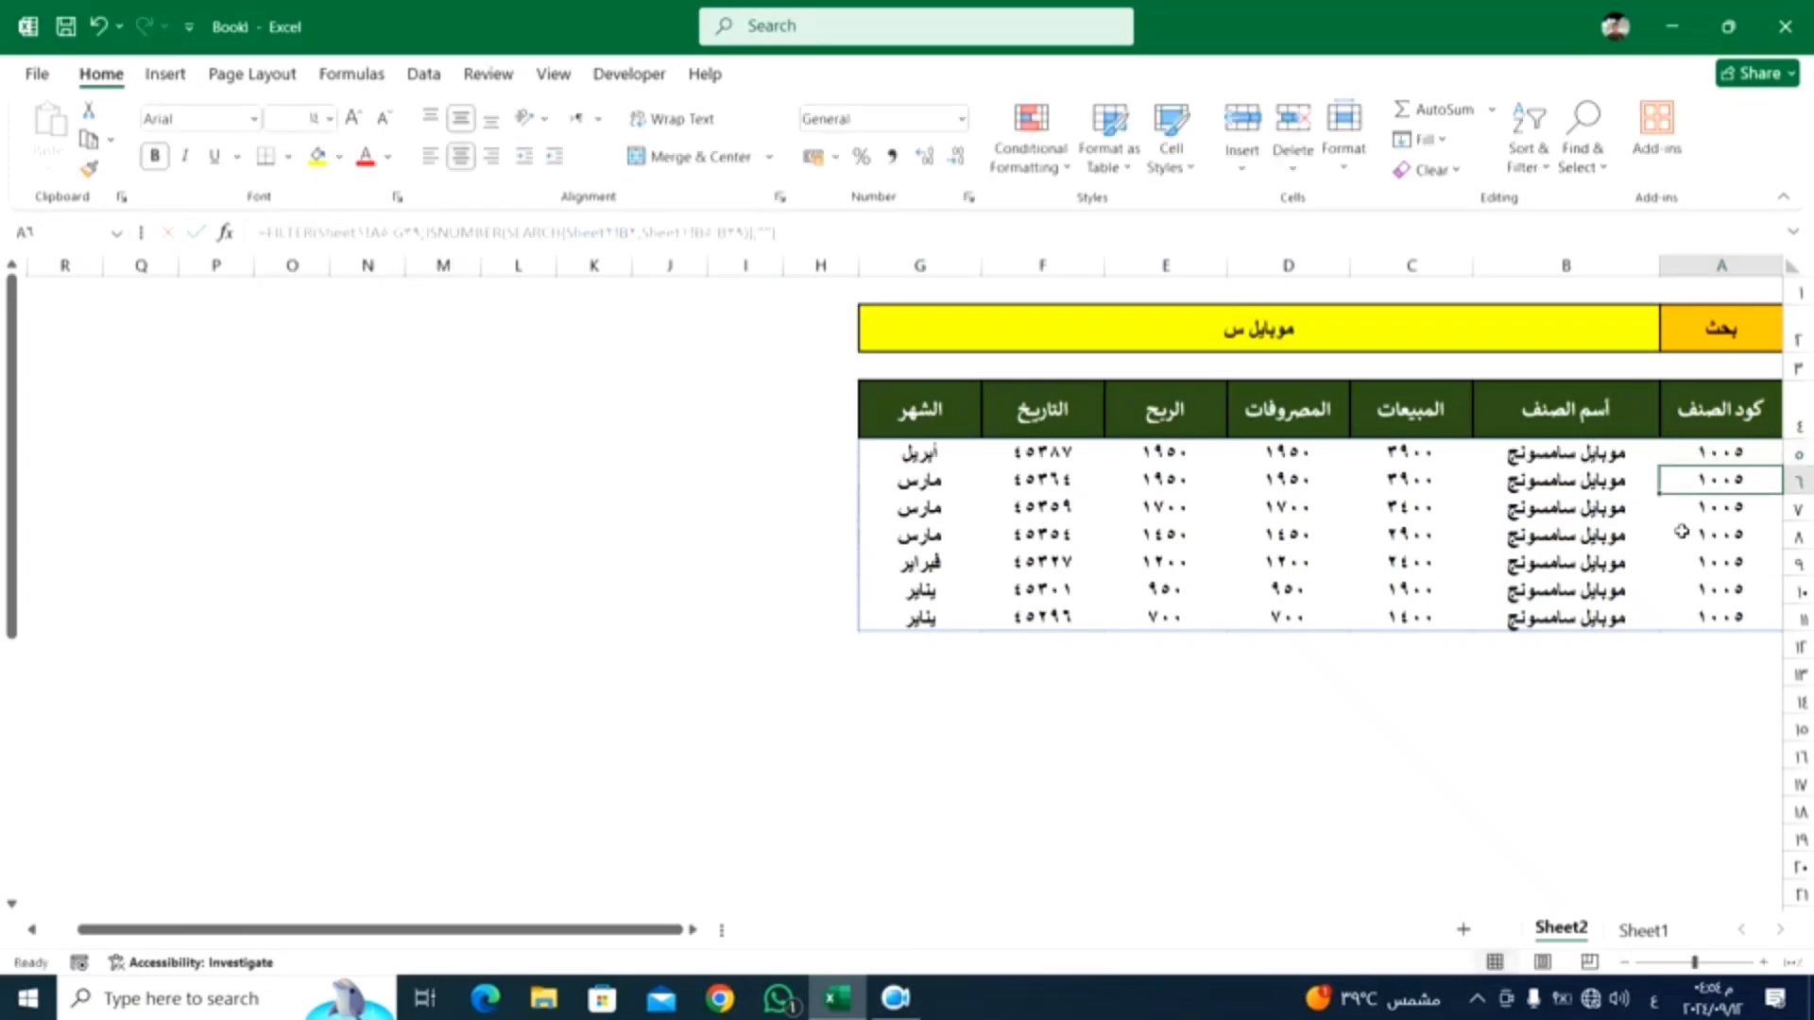
Step: Enter another meaningless string in search box B2 to see what the formula's empty if_empty argument returns
left_click(1247, 337)
type("نمتلمن")
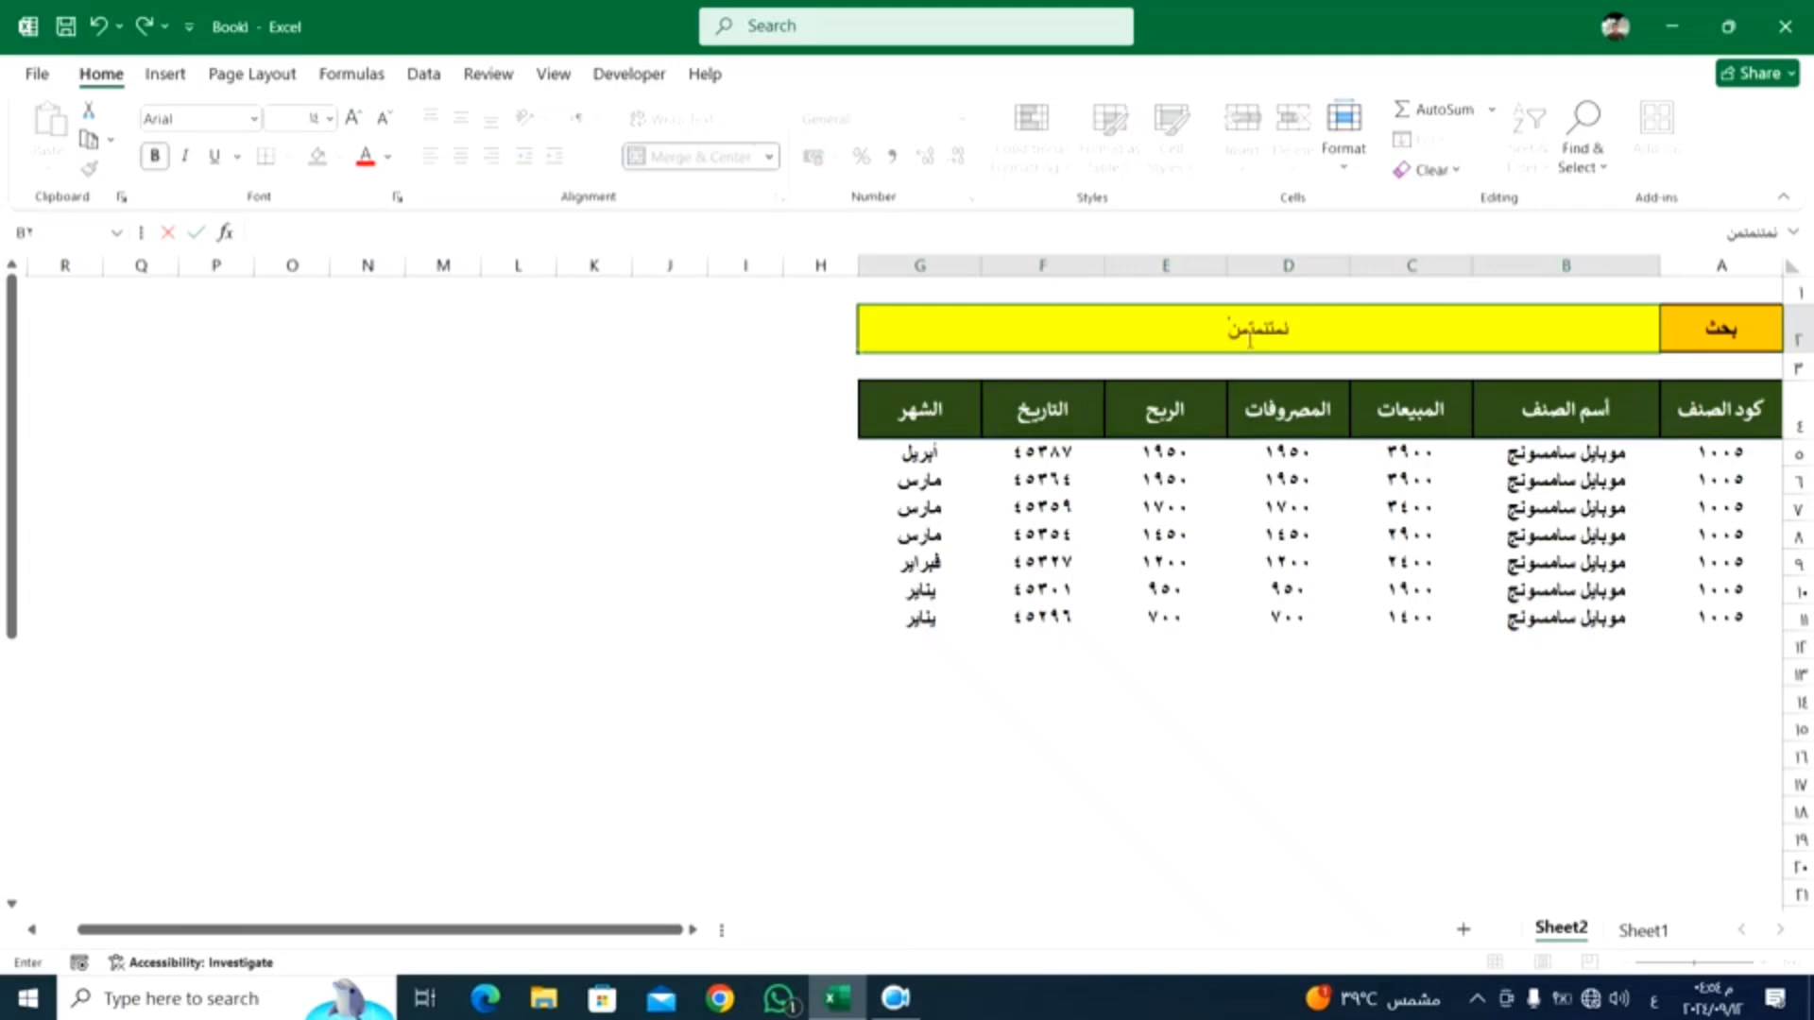
key("Return")
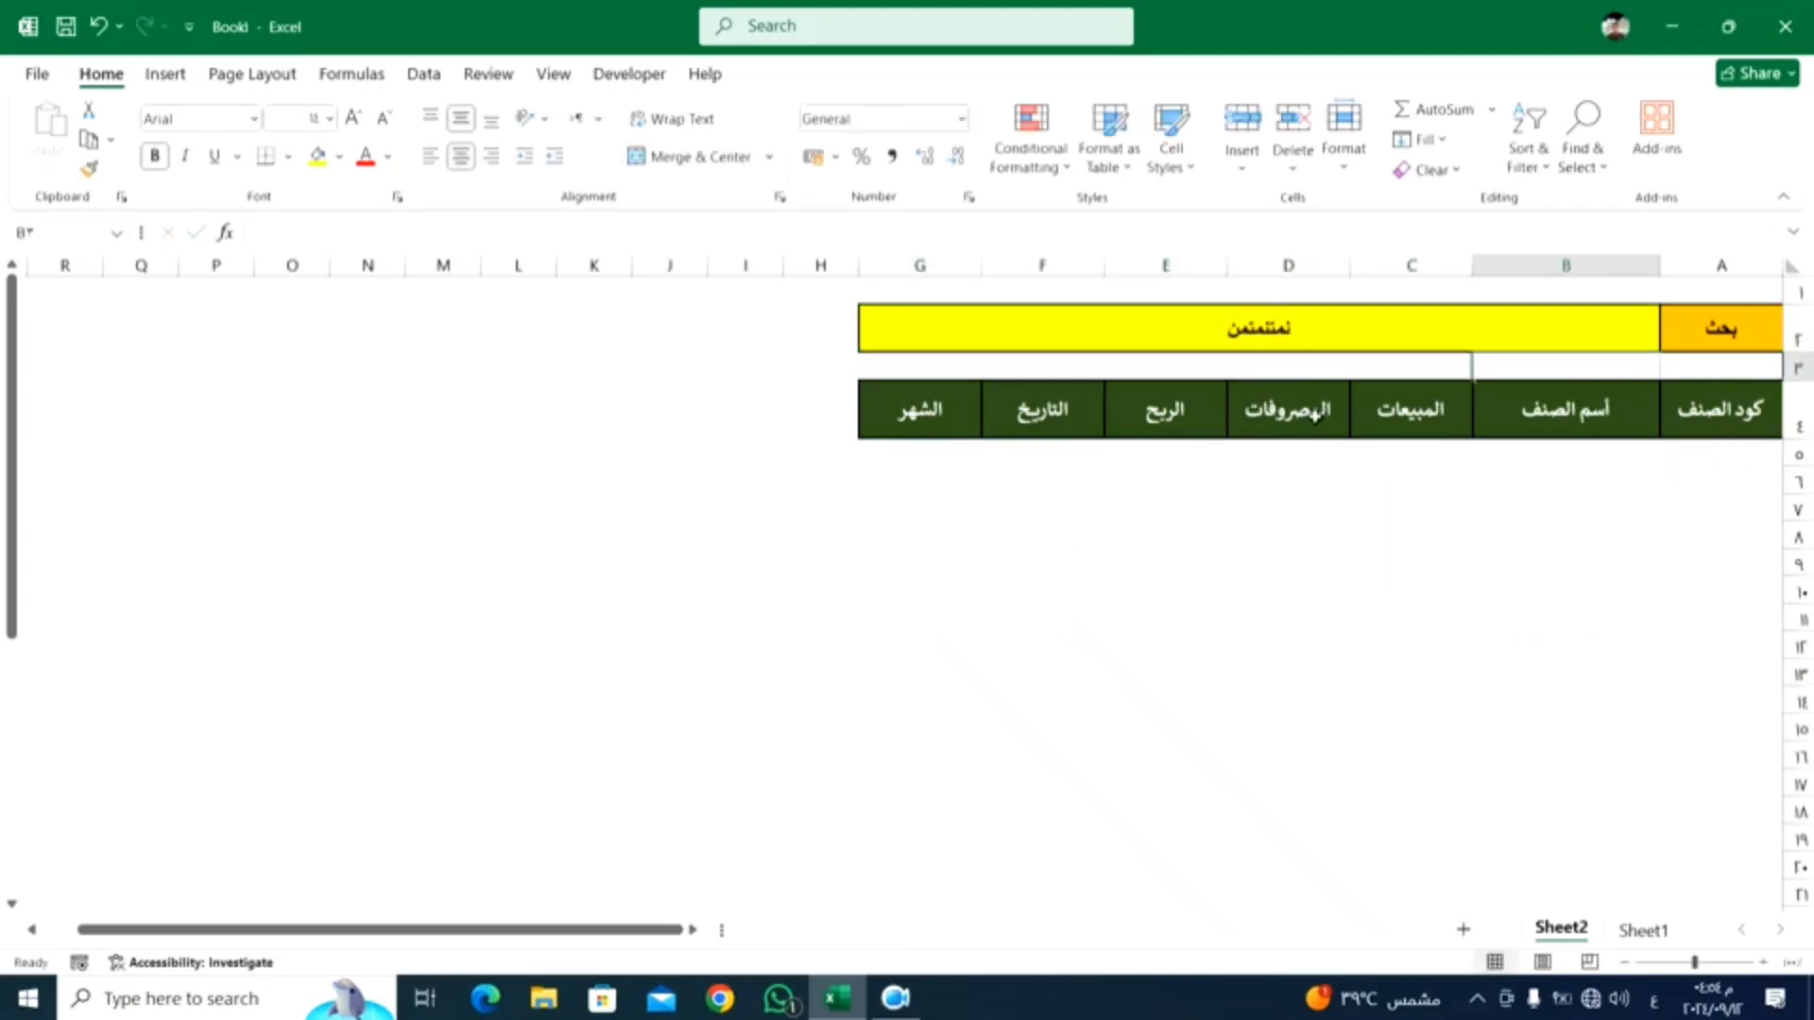
left_click(1271, 332)
Step: Set the if_empty text of the FILTER formula in A5 to "البيانات غير موجوده" and widen column A to fit it
left_click(1692, 462)
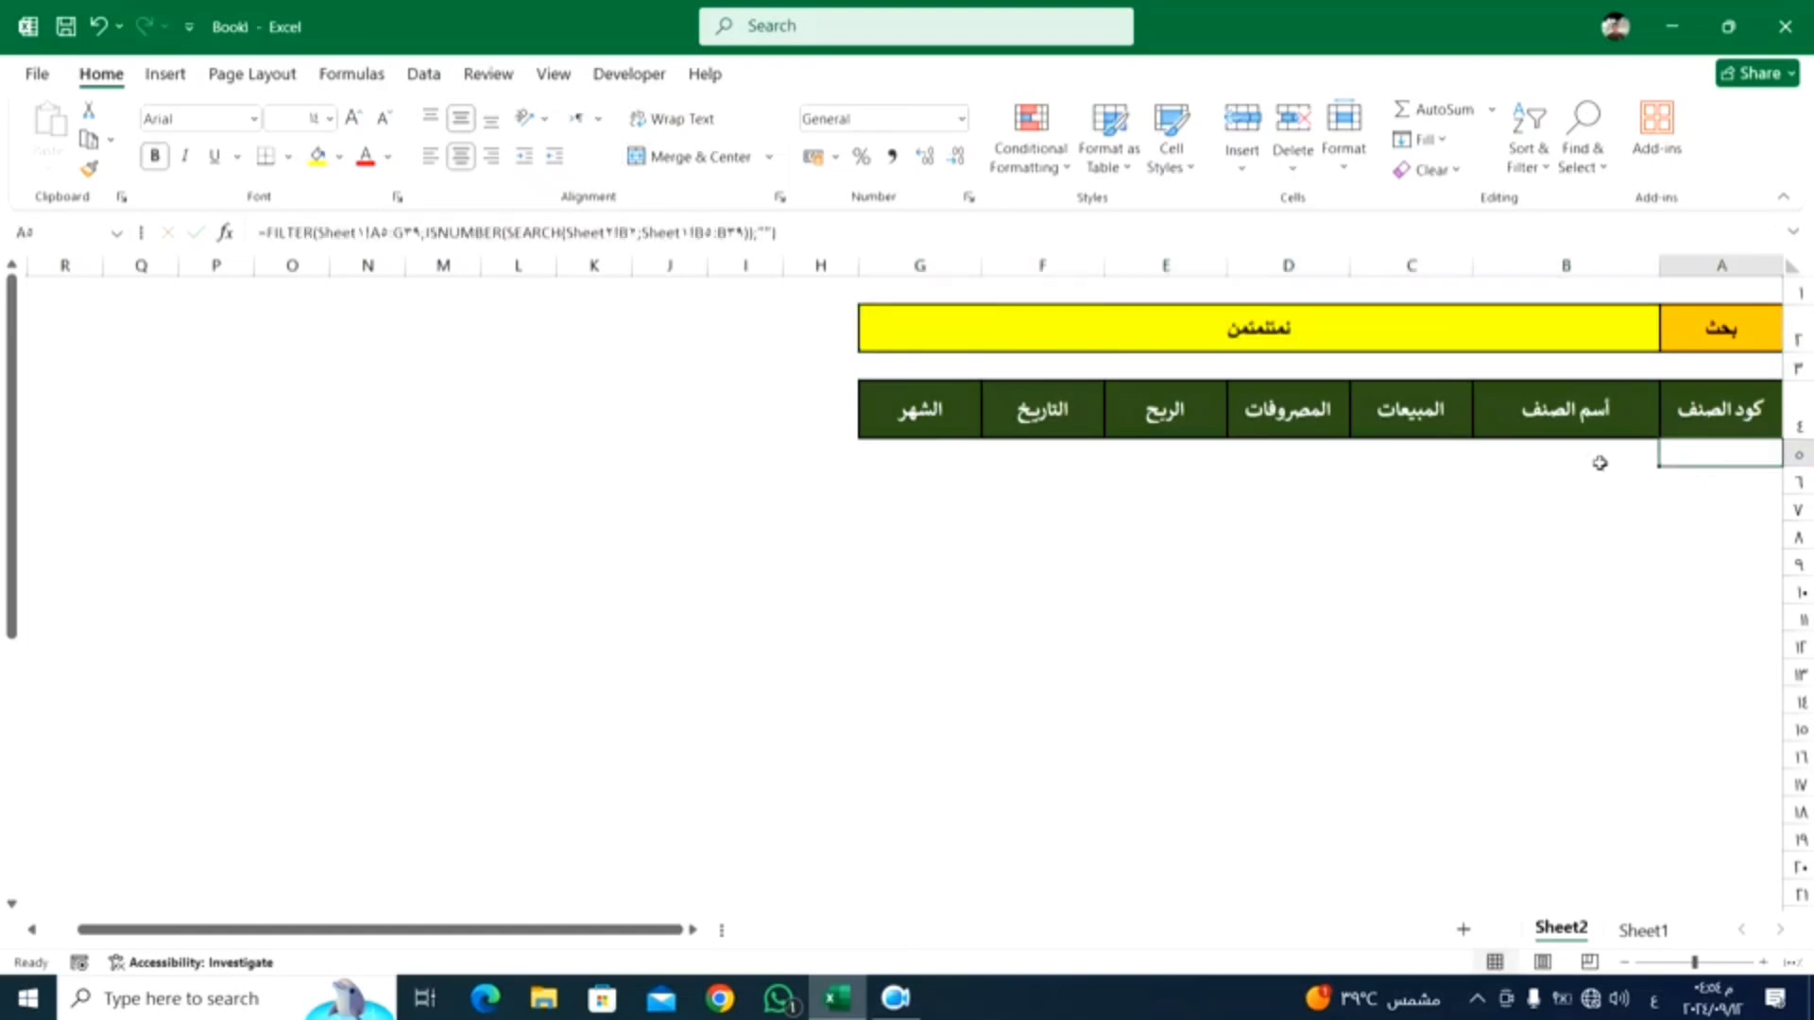
left_click(766, 233)
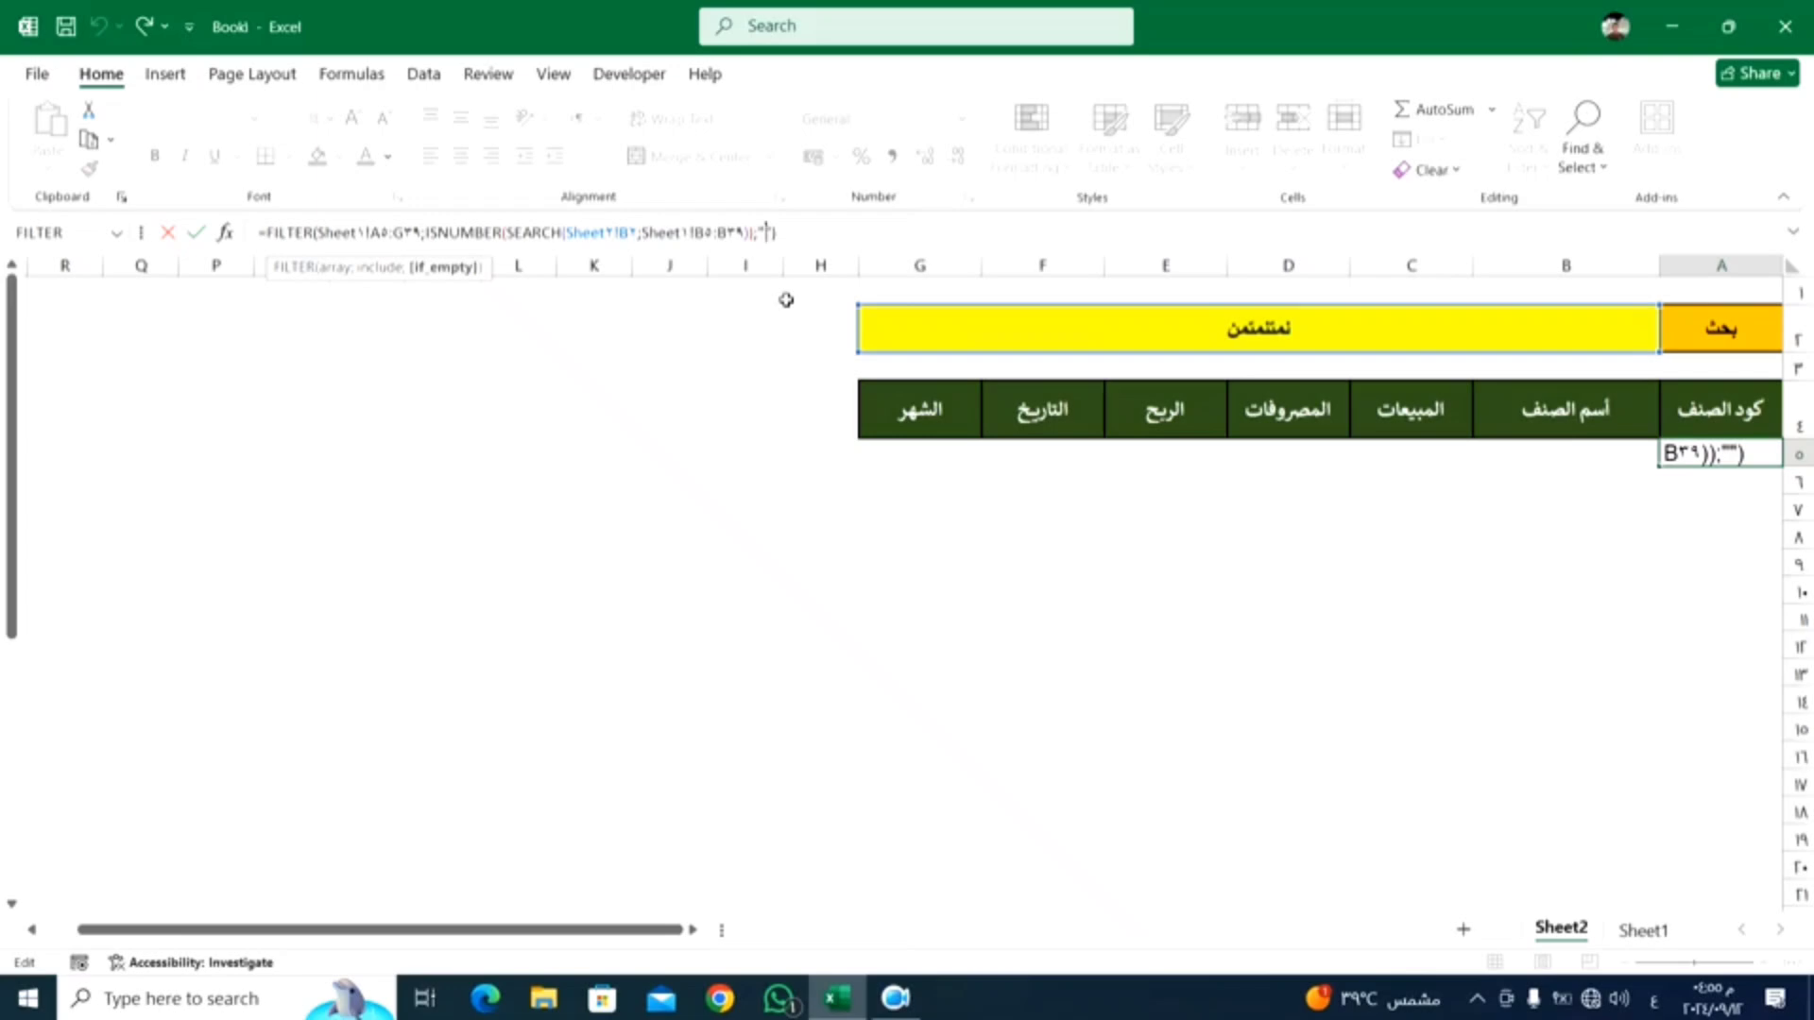
type("البيانات")
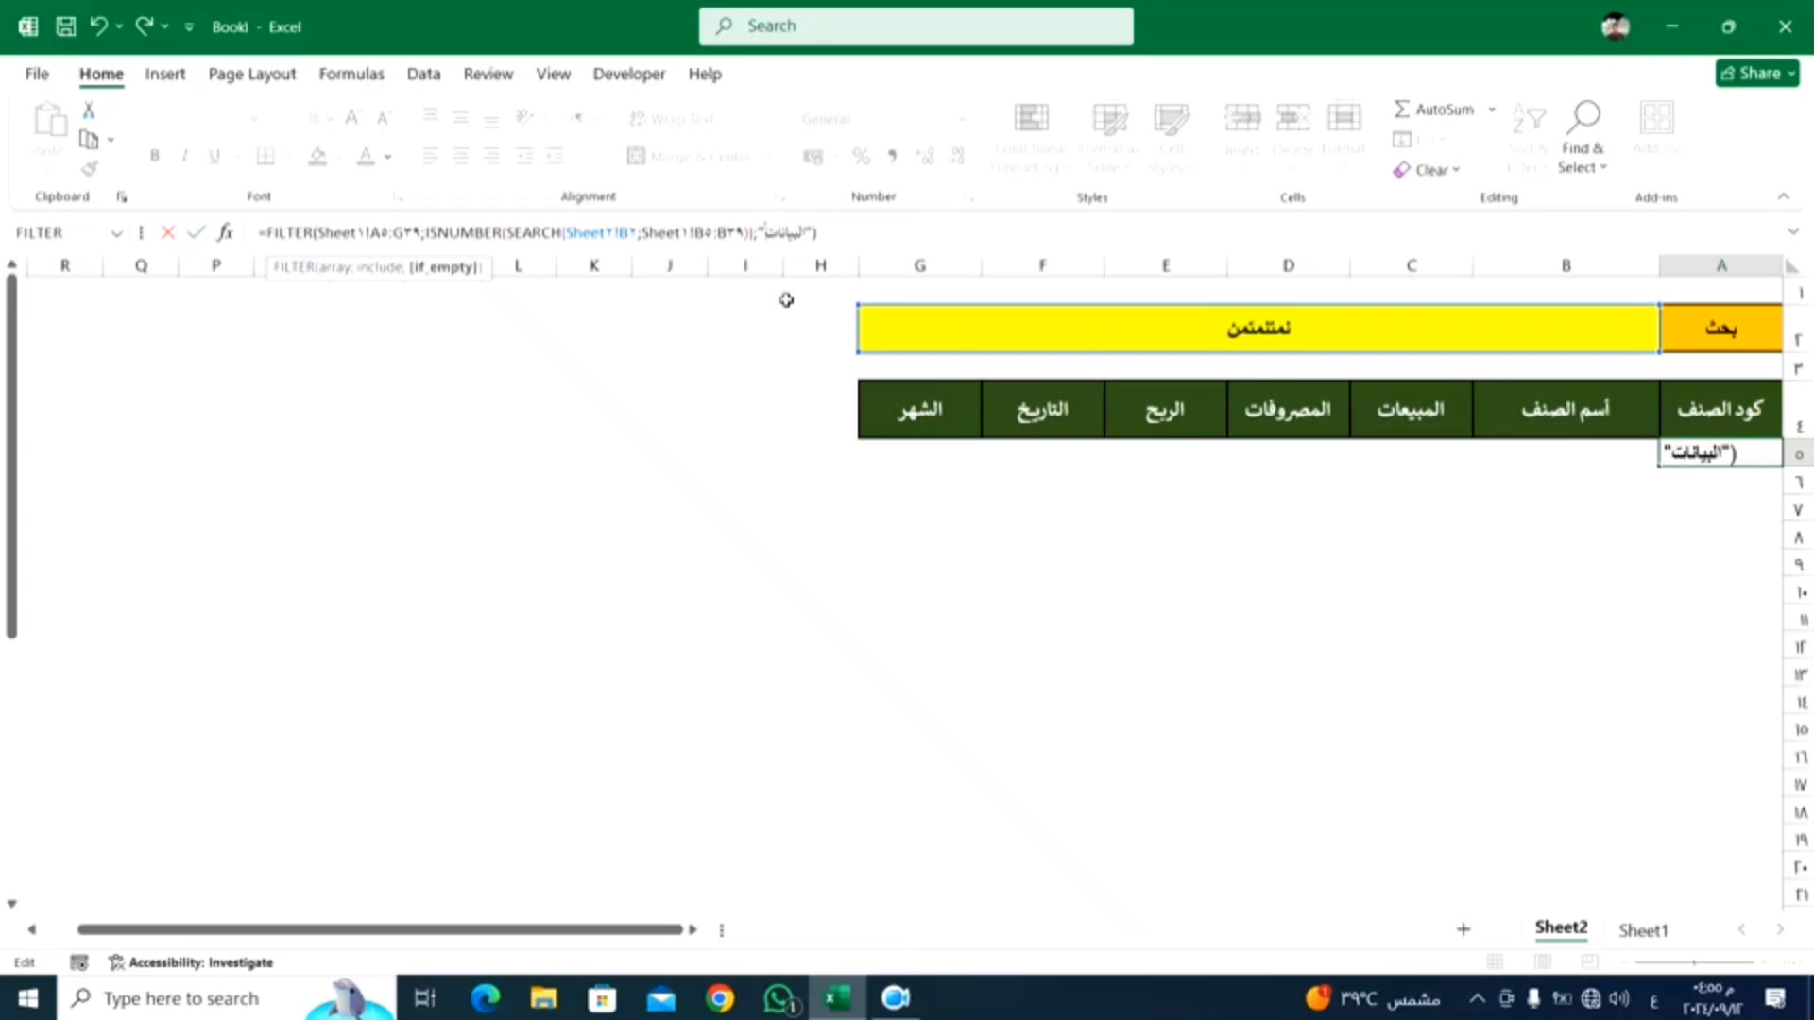
type(" غير موجو")
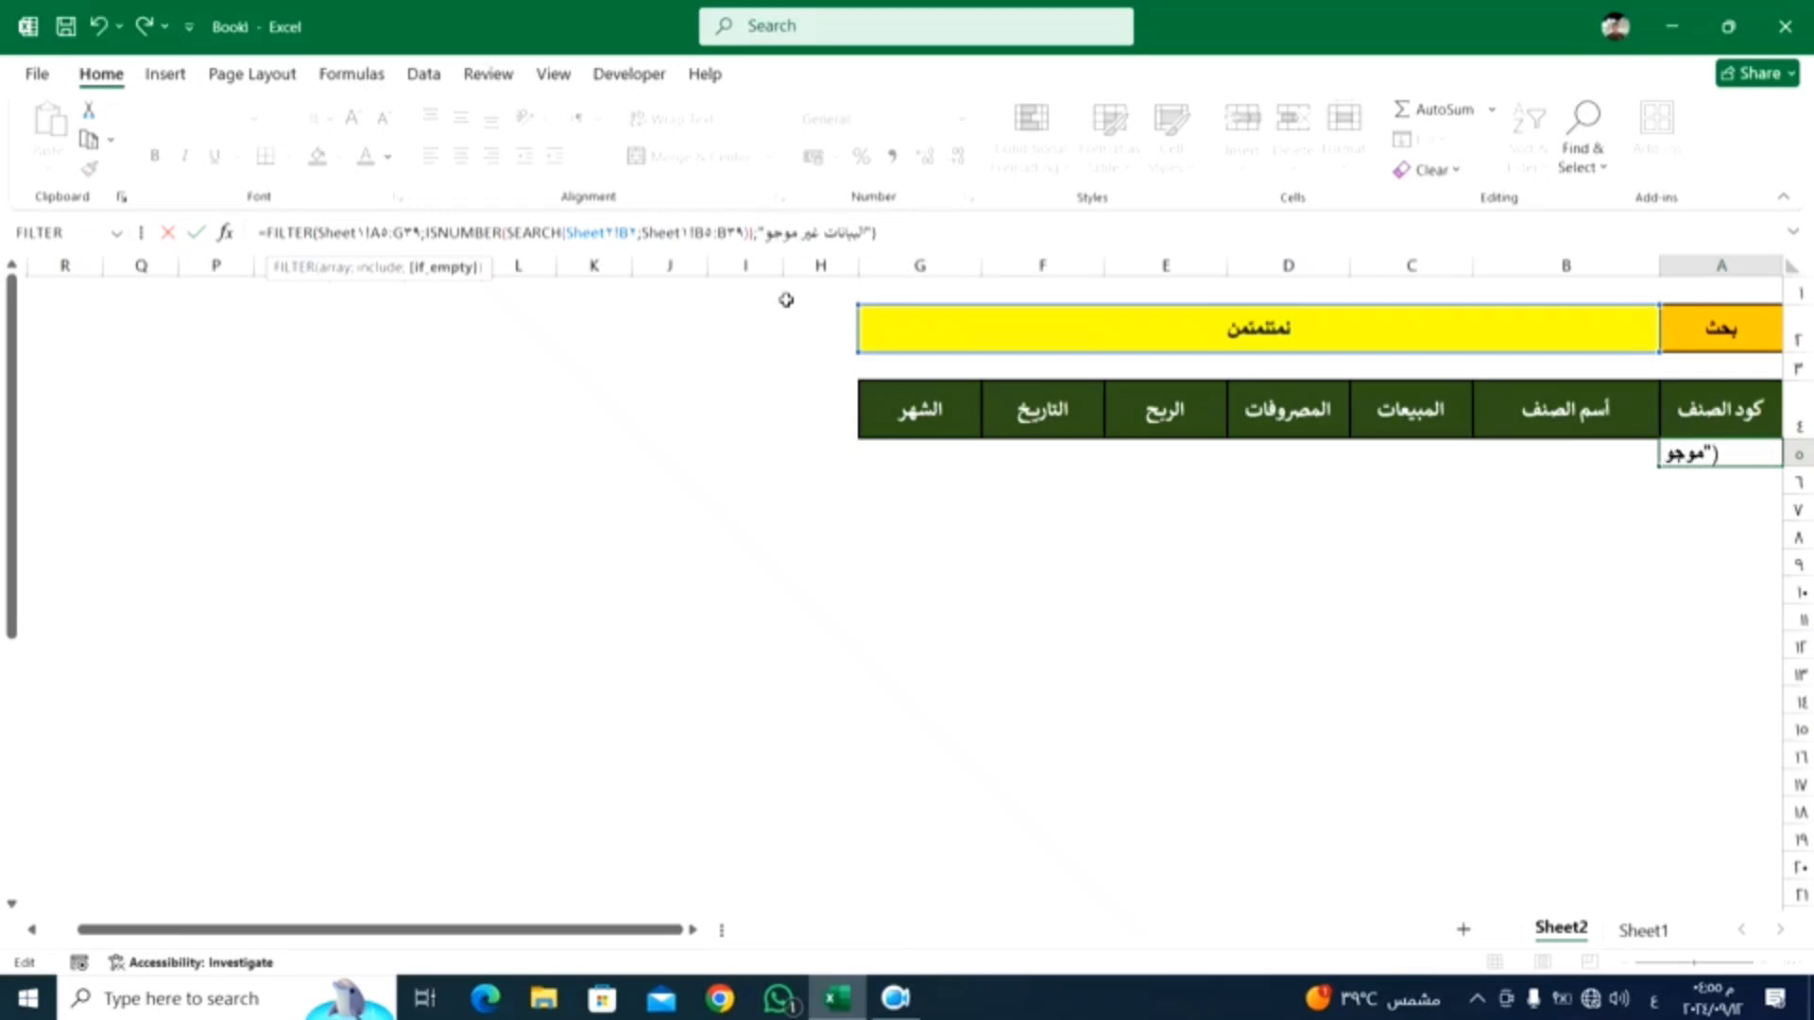
type("ده")
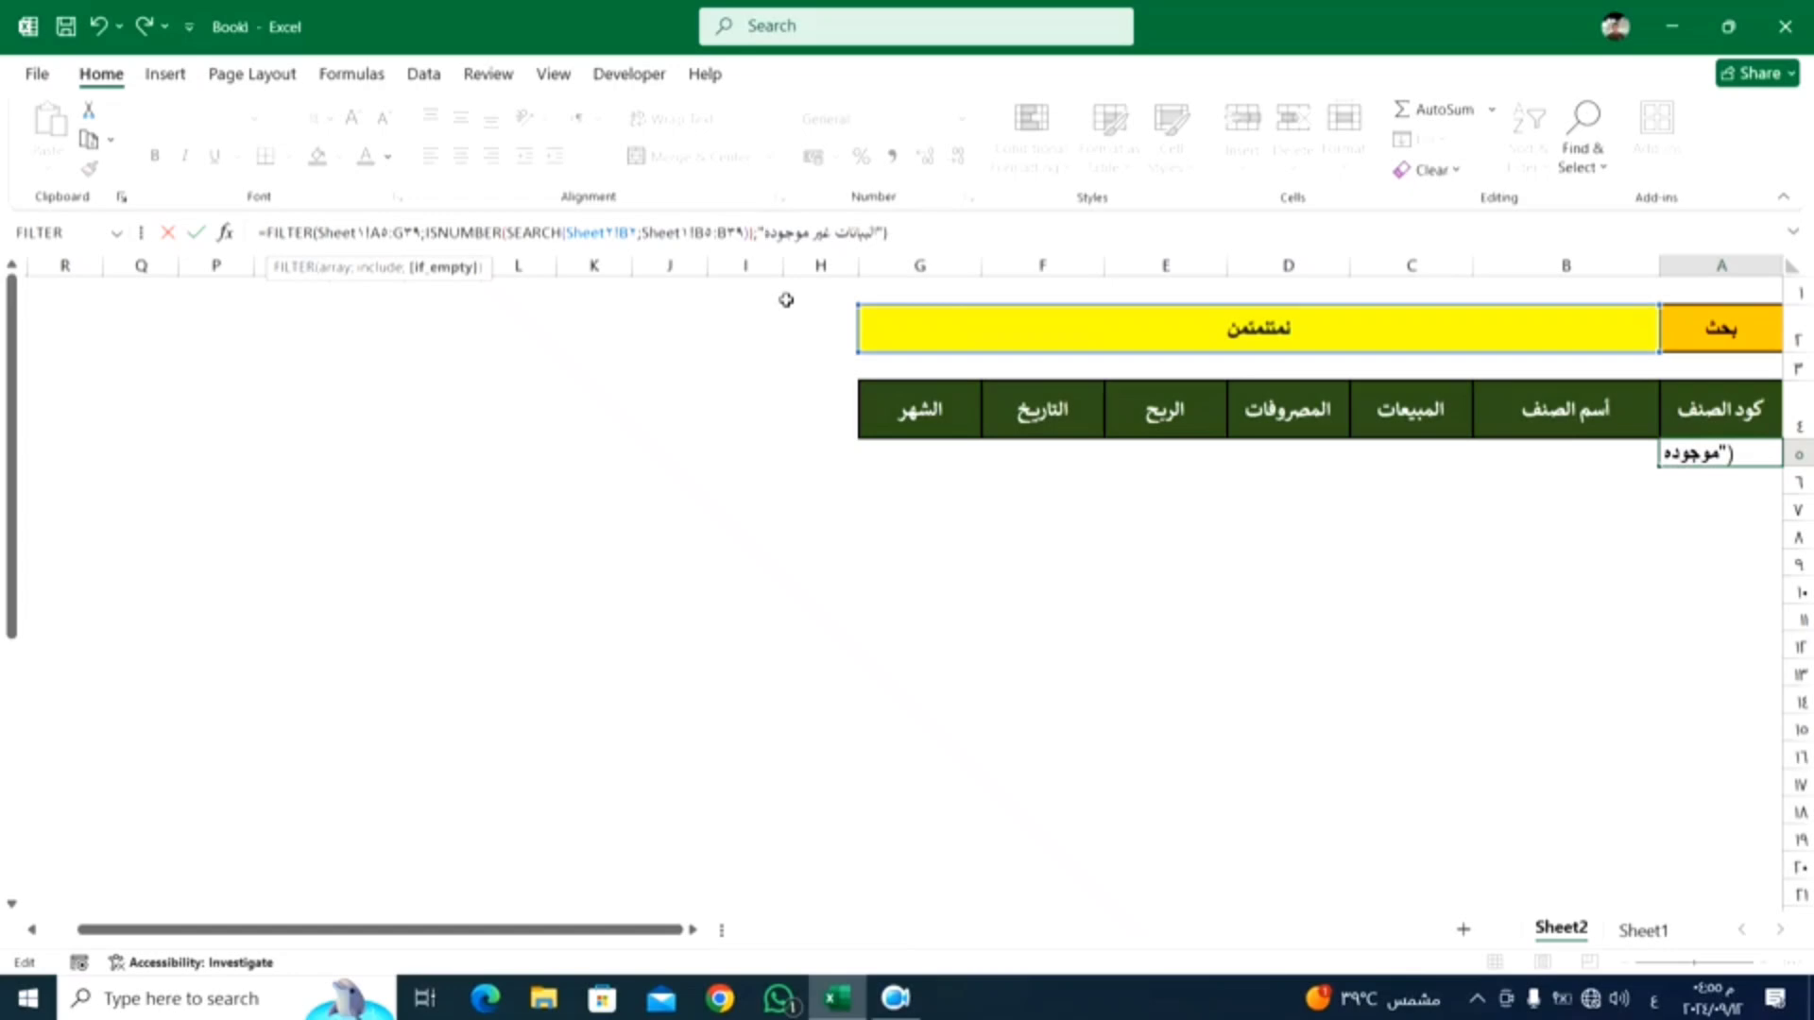
key("Return")
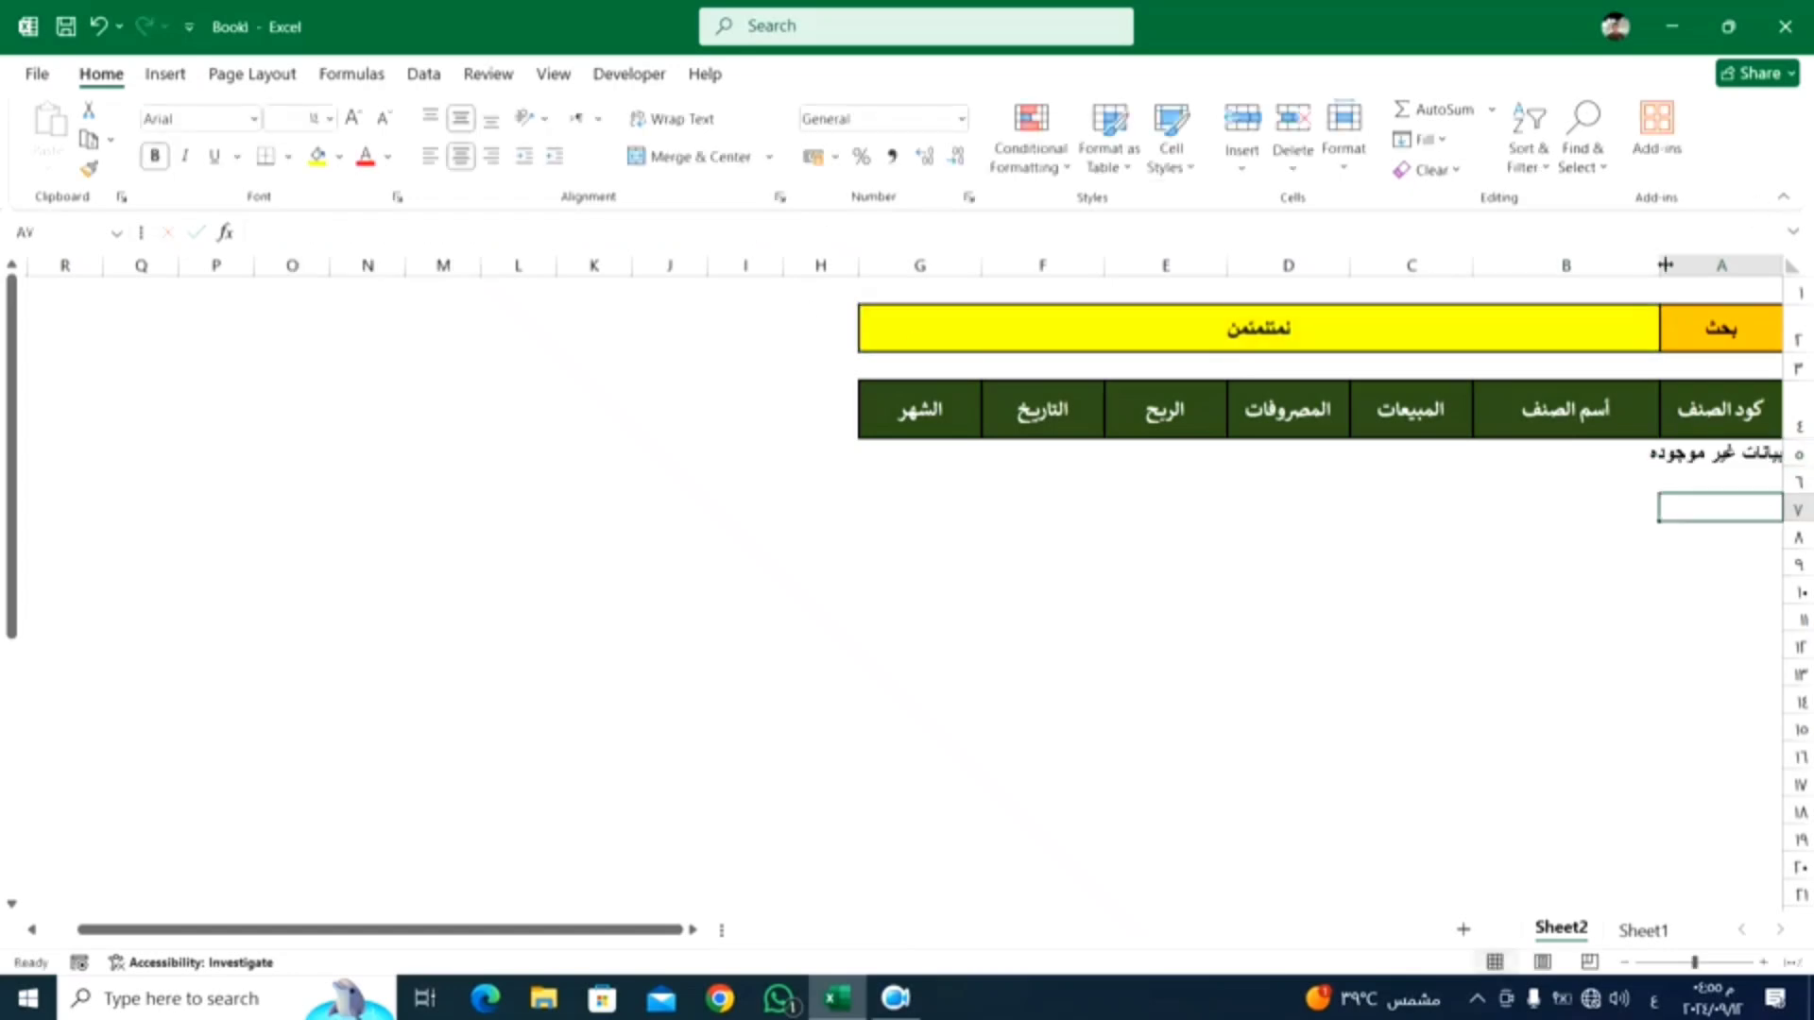
left_click_drag(1665, 265, 1611, 270)
Step: Test the updated formula by entering the partial word "مكنس" in search box B2
left_click(1271, 334)
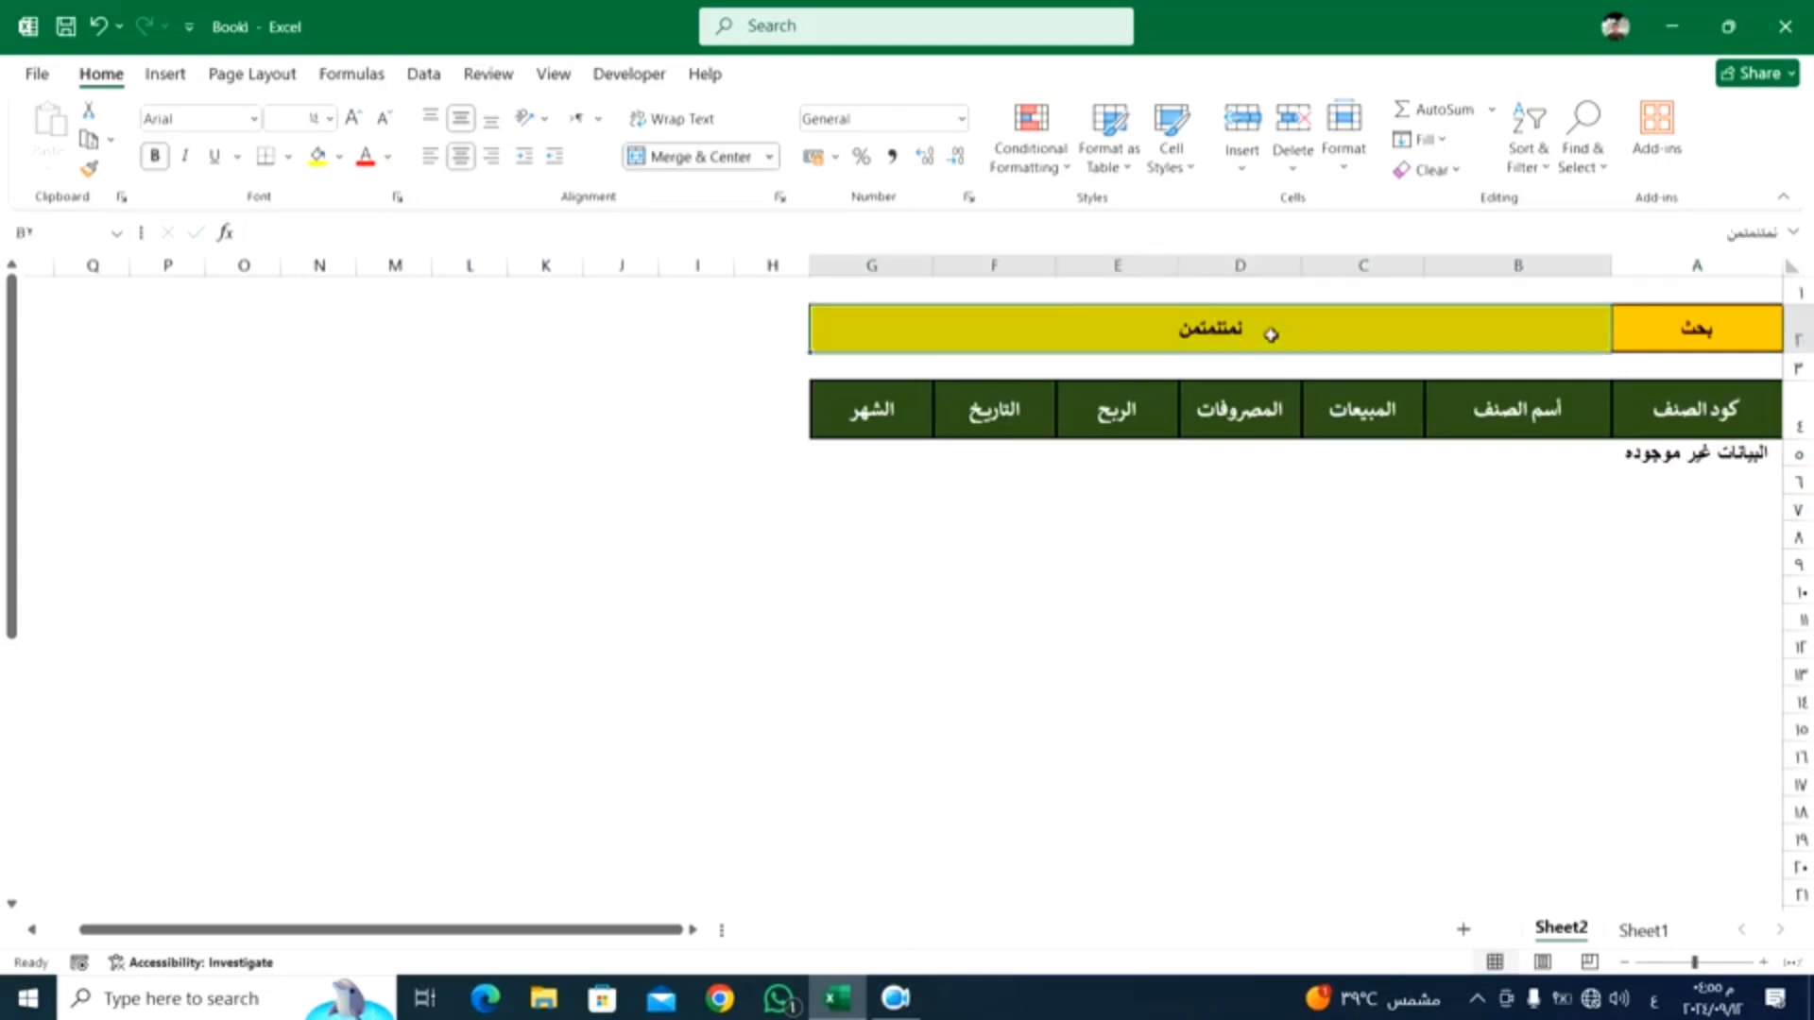
type("مكنس")
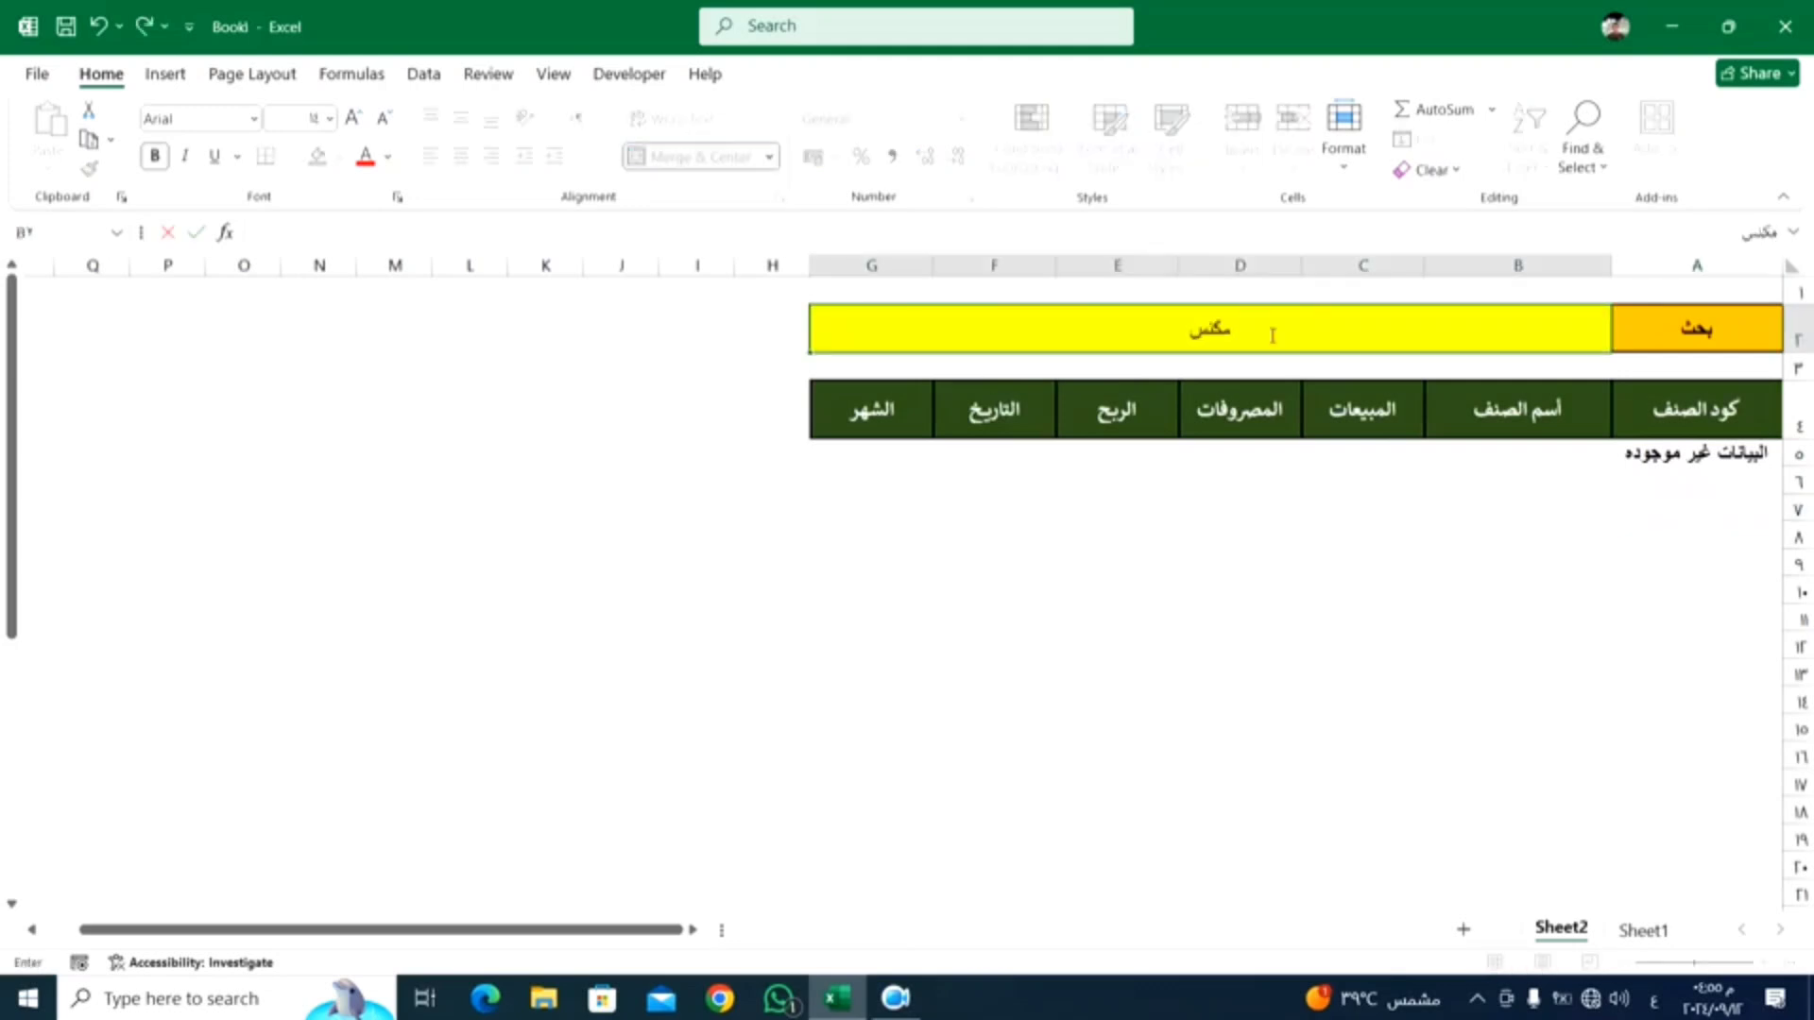
key("Return")
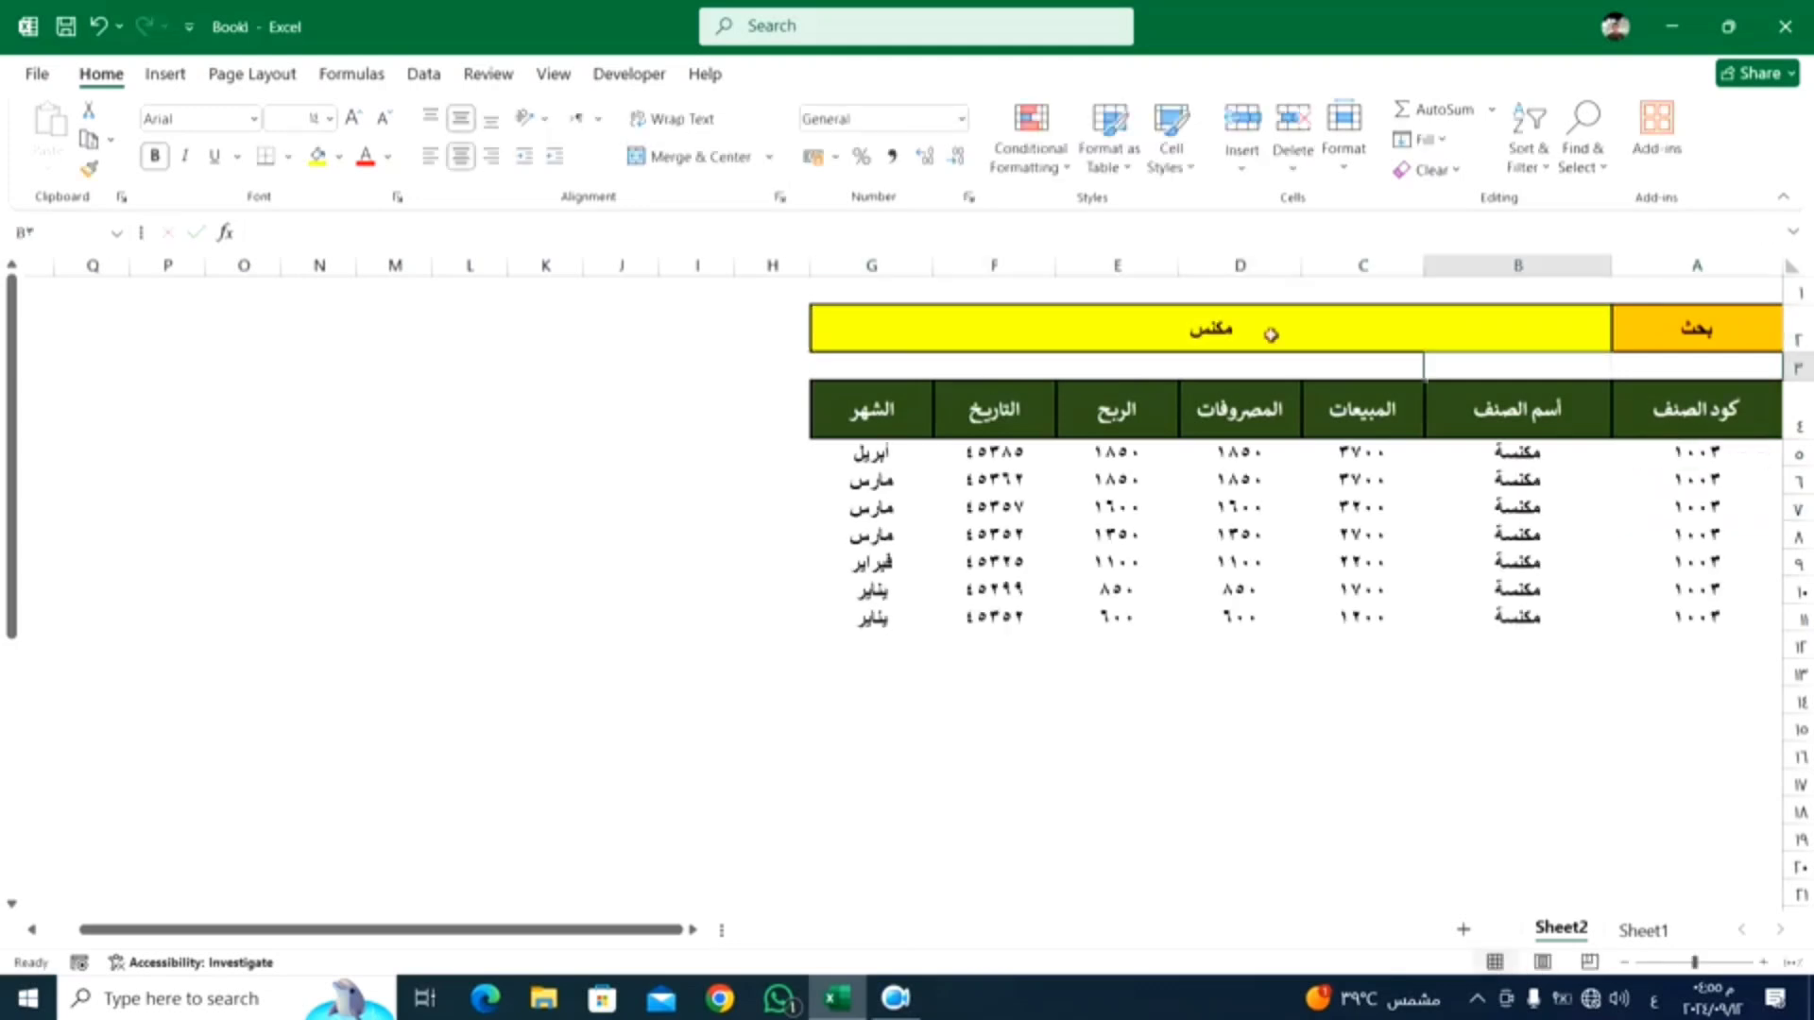
Step: Test the new no-data message by replacing the term in search box B2 with random letters
left_click(1222, 351)
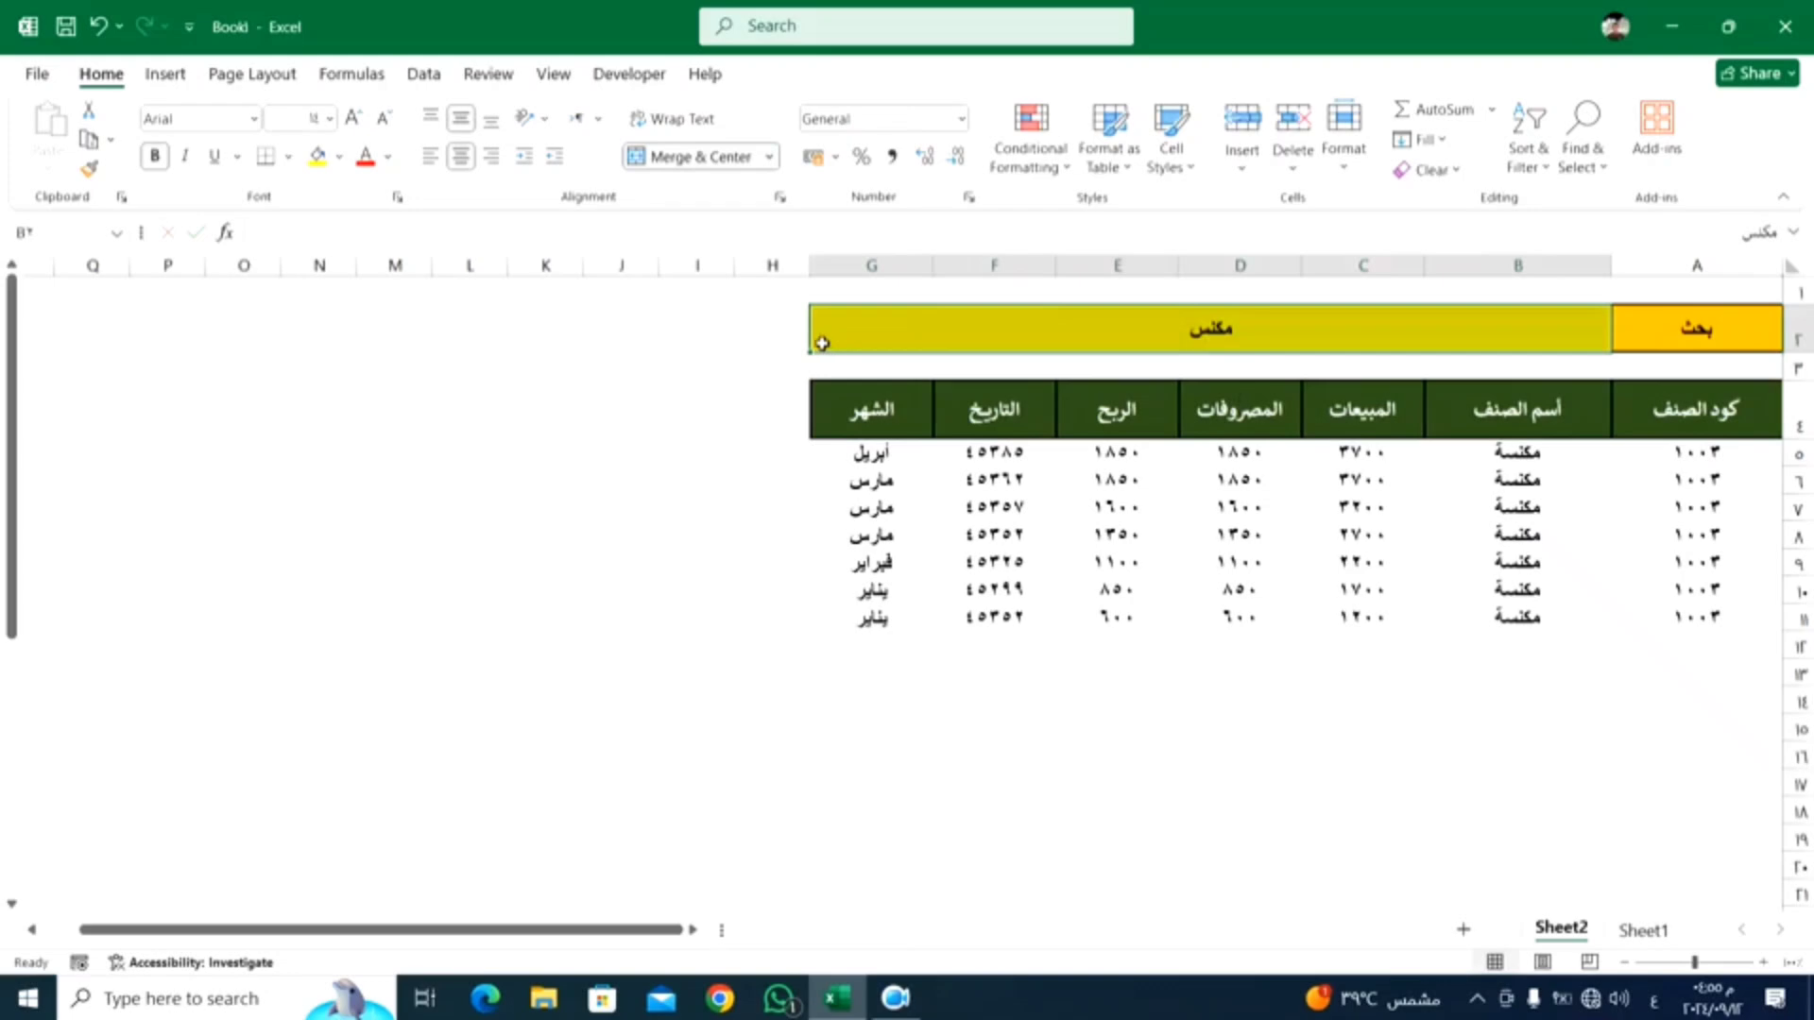
type("نتمنتم")
key("Return")
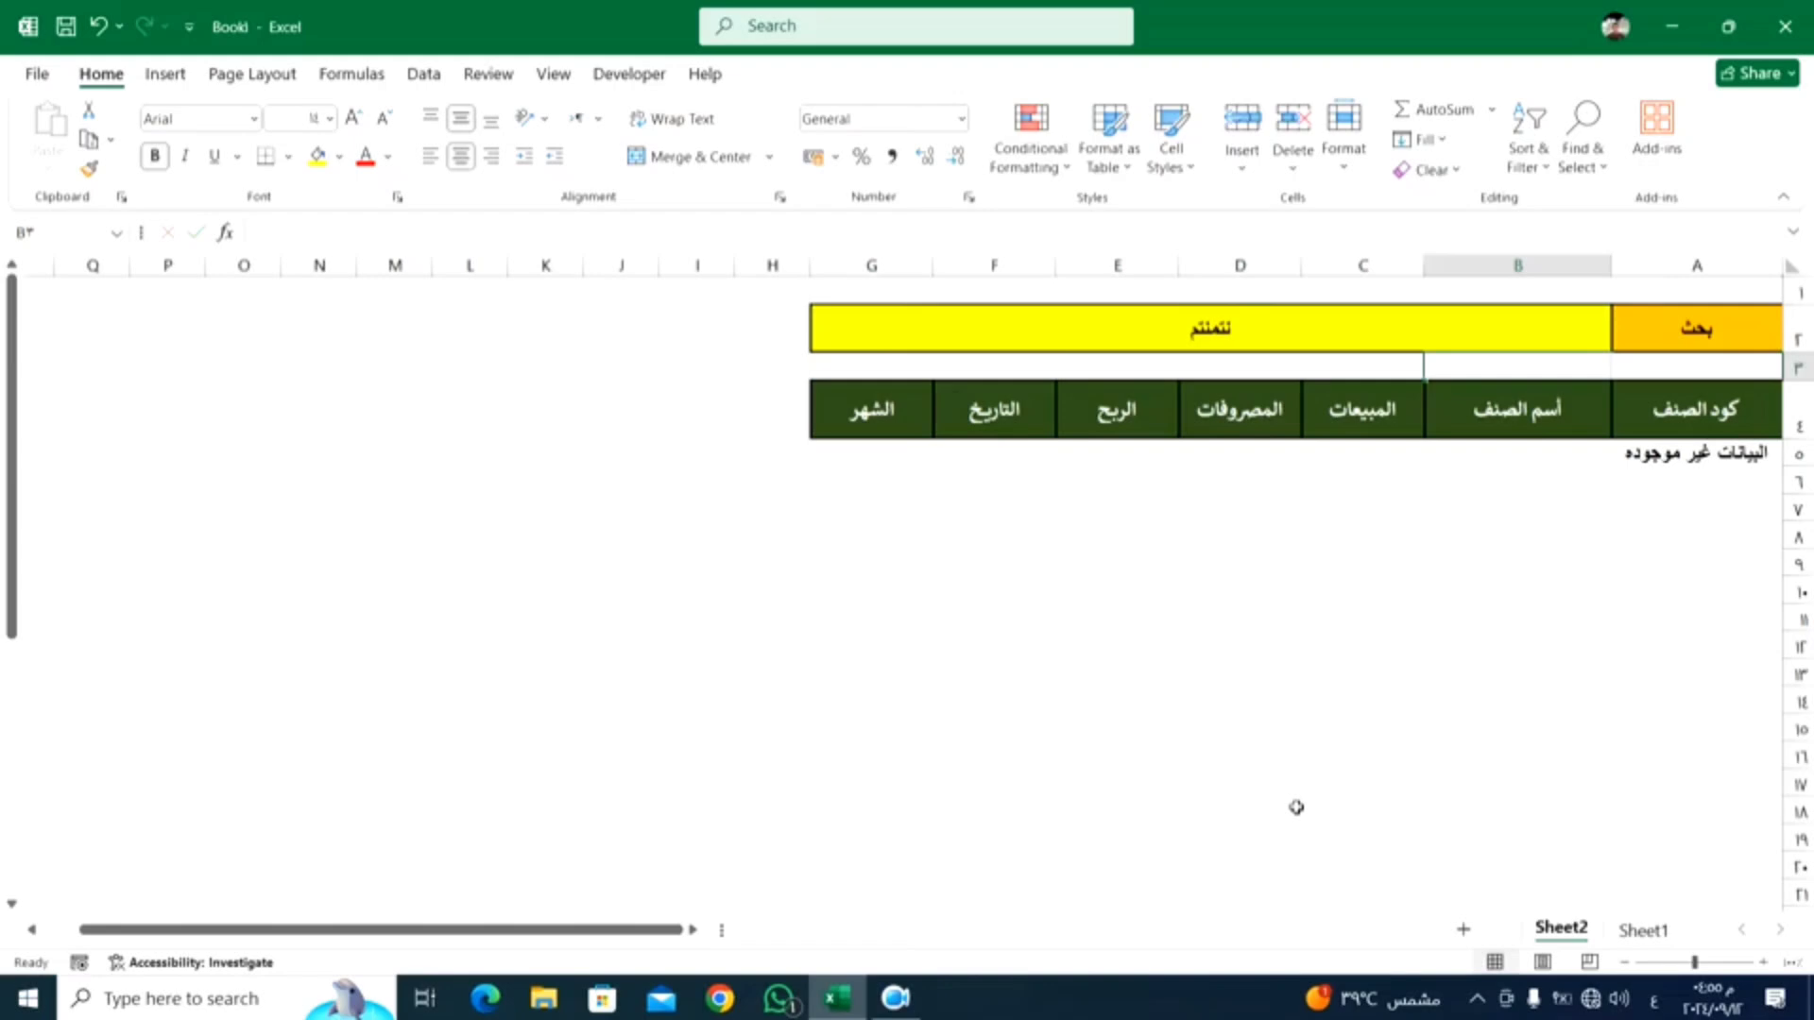
Step: Set the search term in box B2 to the partial word "موب" to filter the products
left_click(1214, 331)
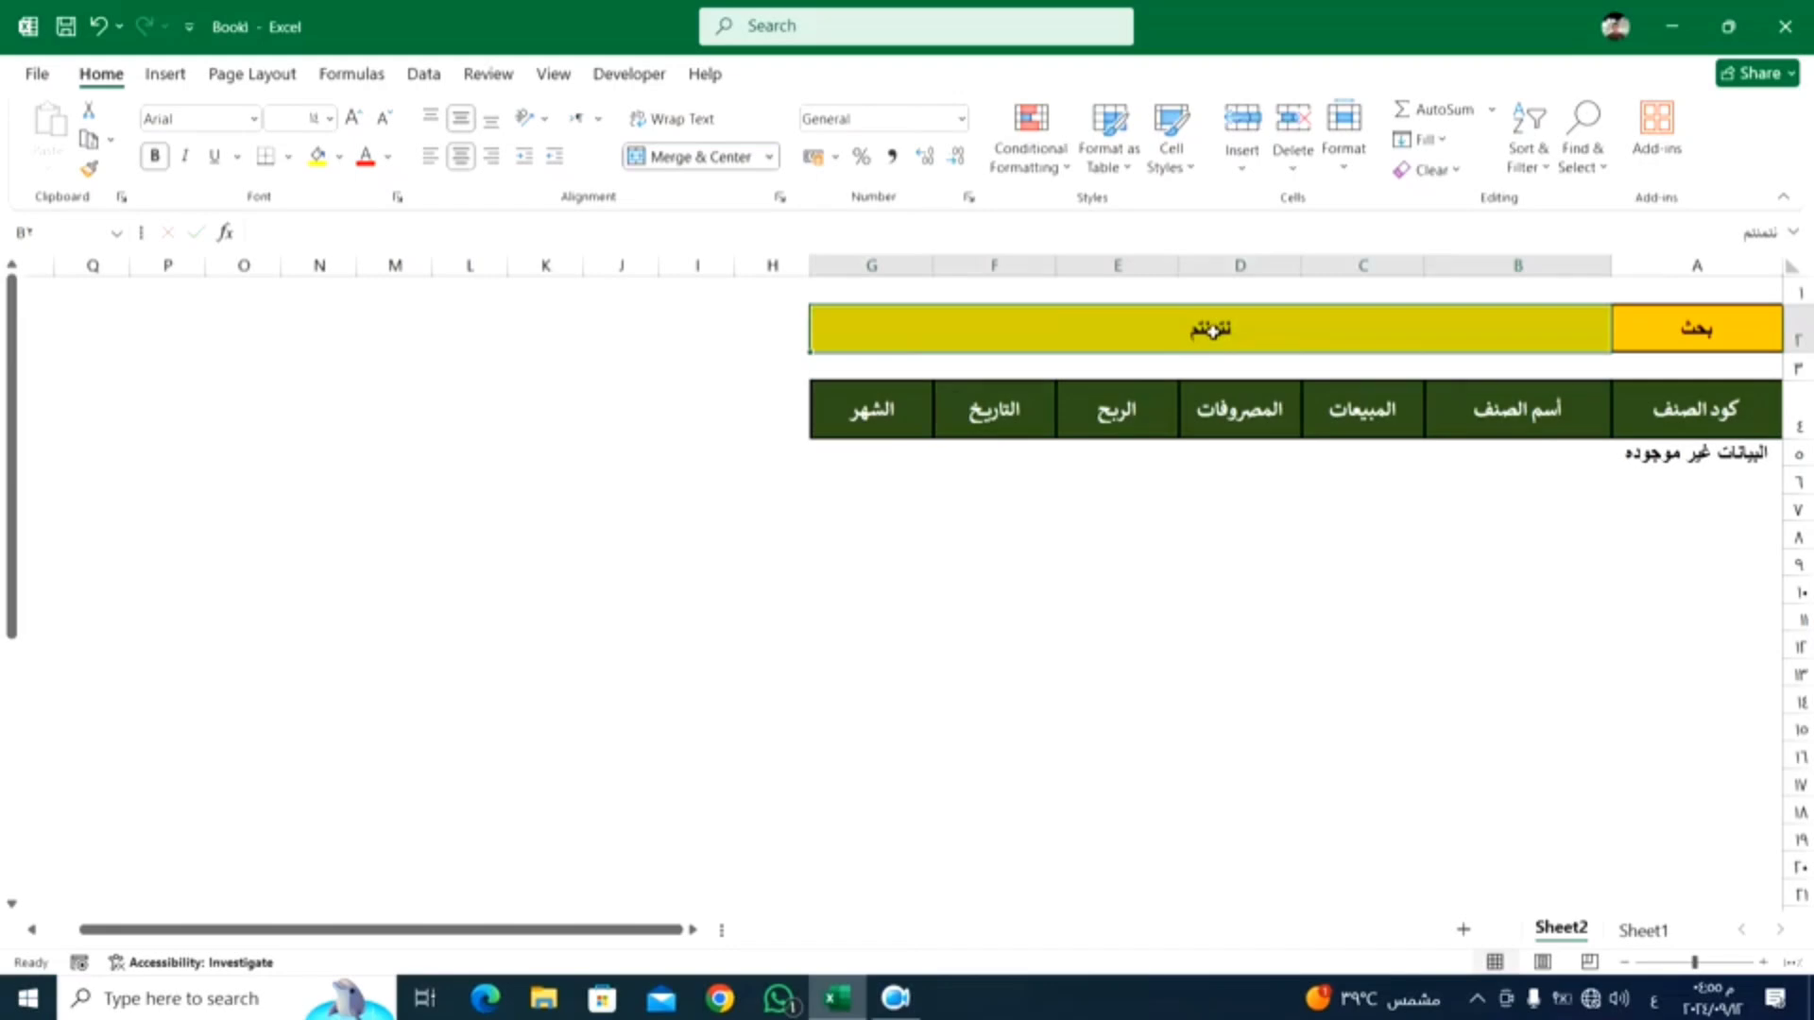
type("موب")
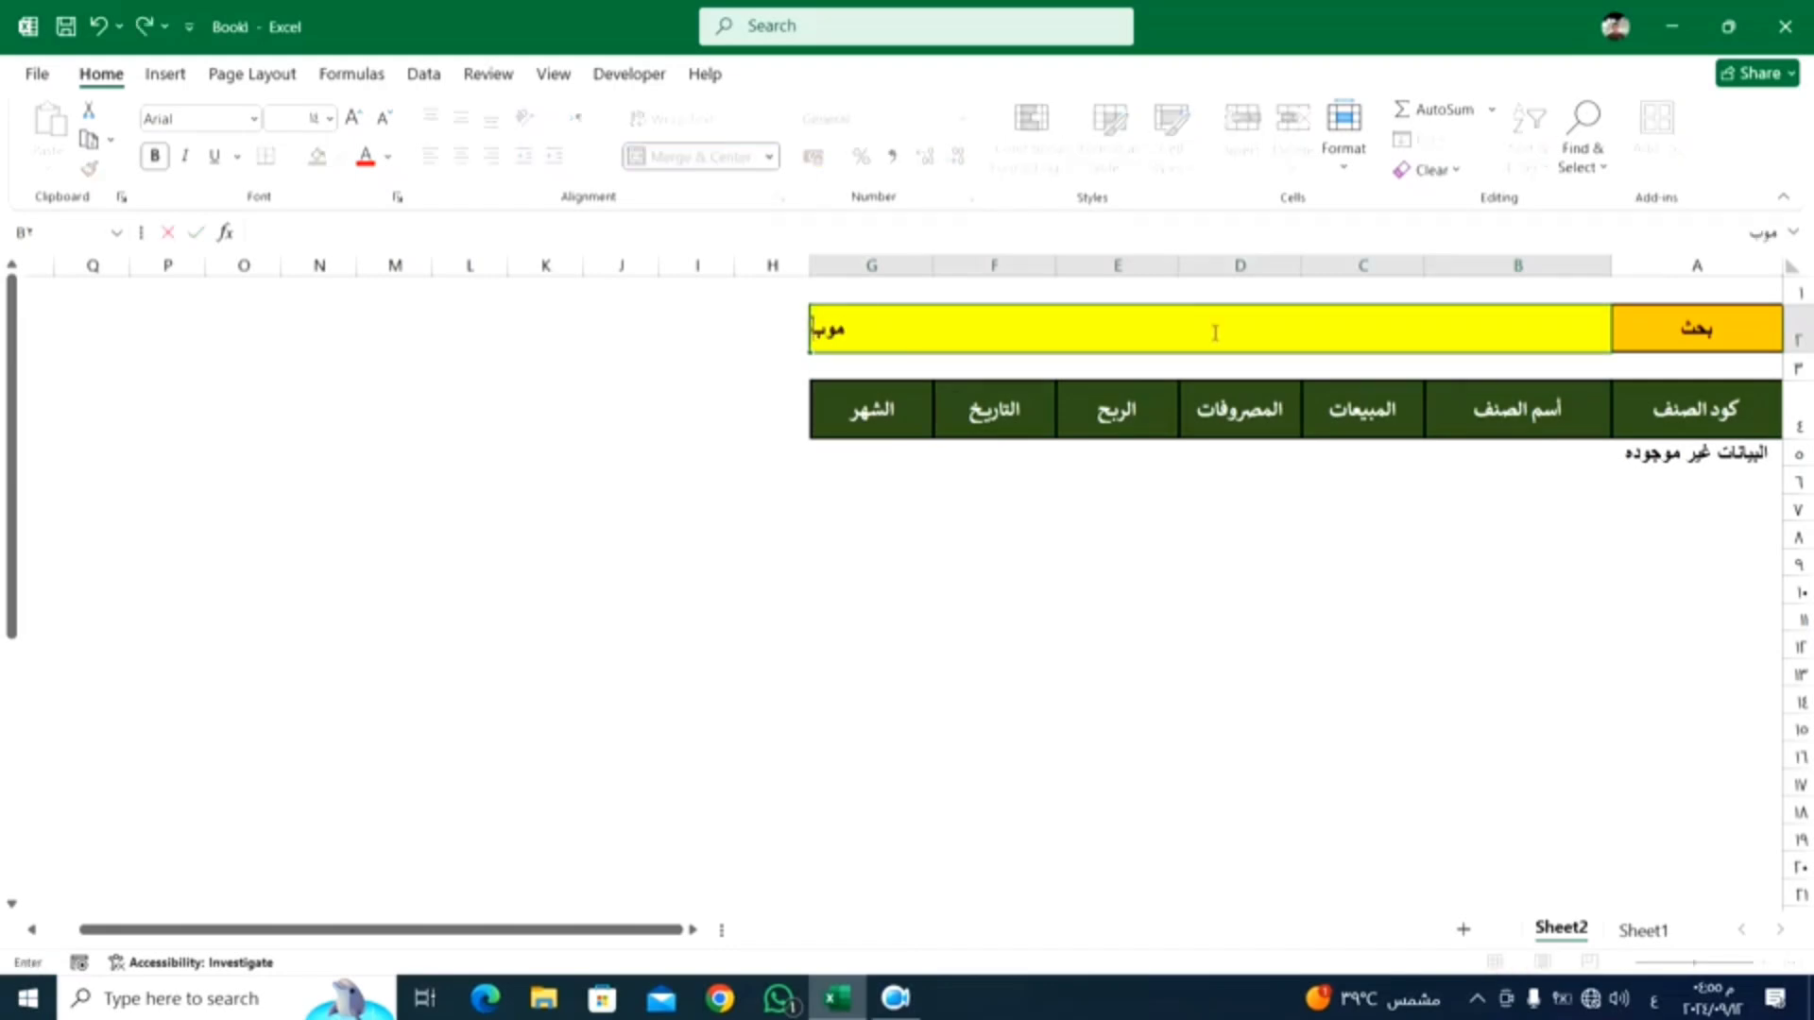
key("Return")
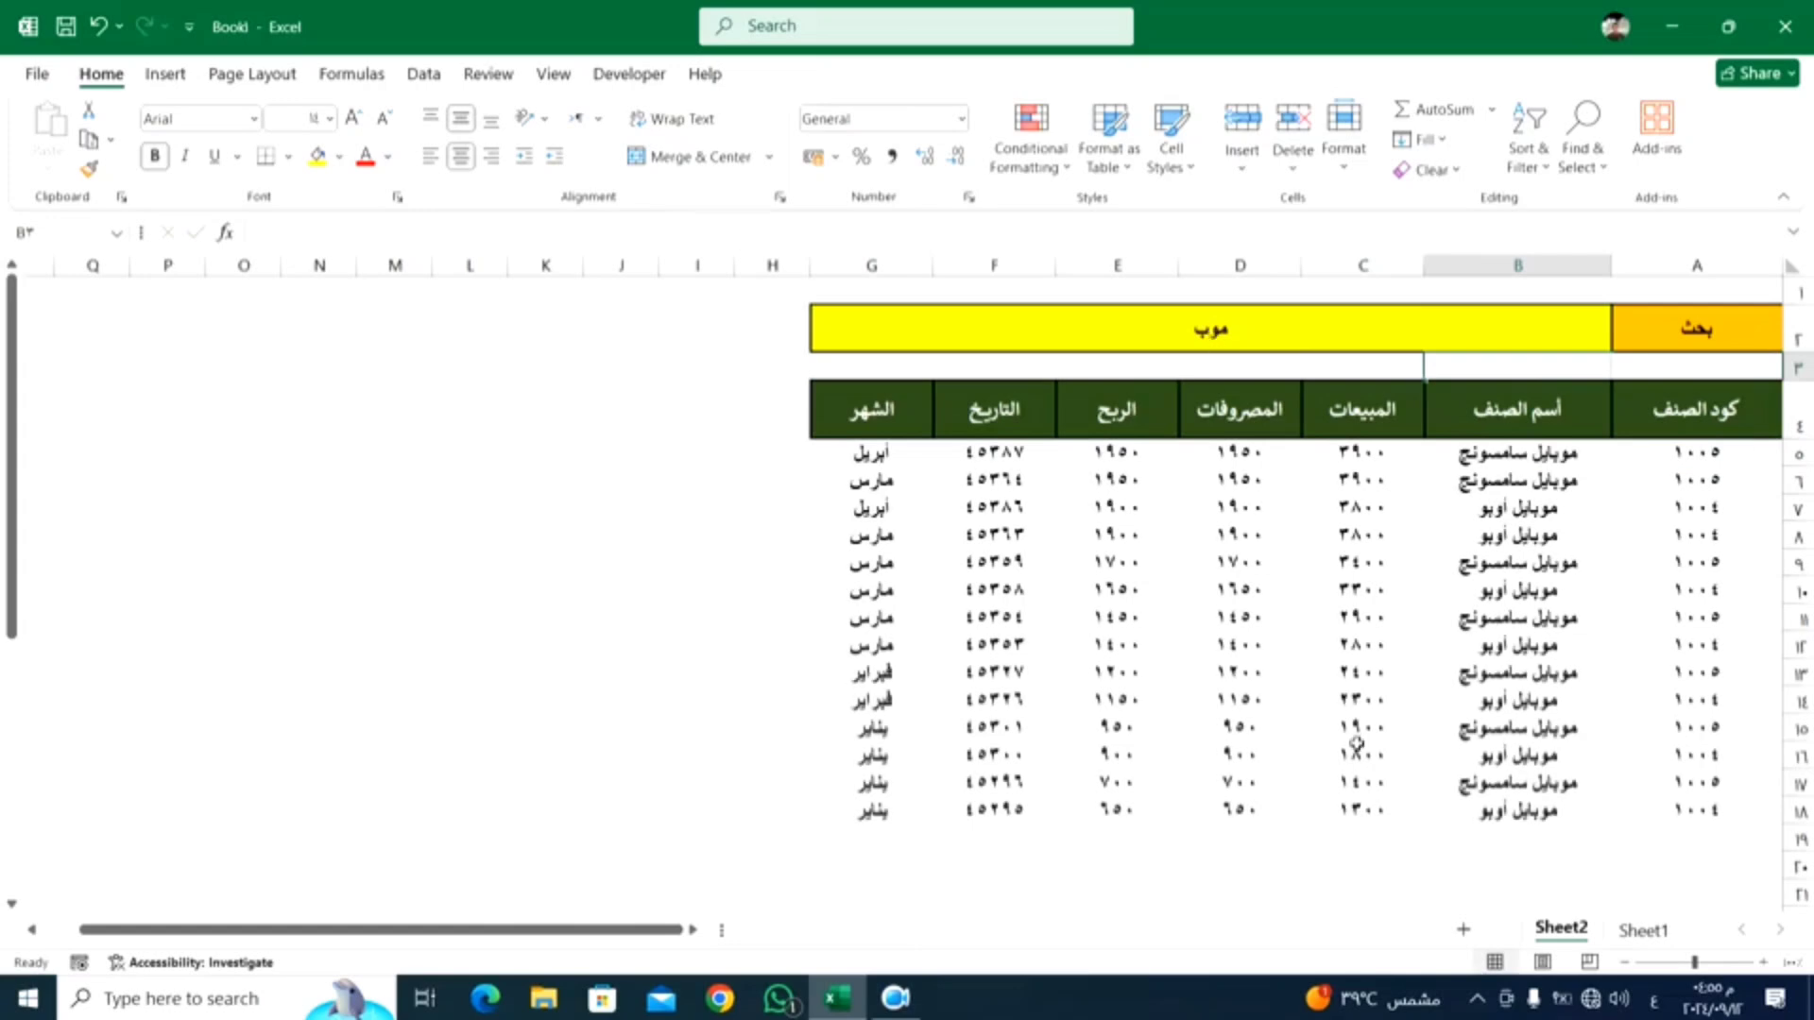
left_click(1294, 851)
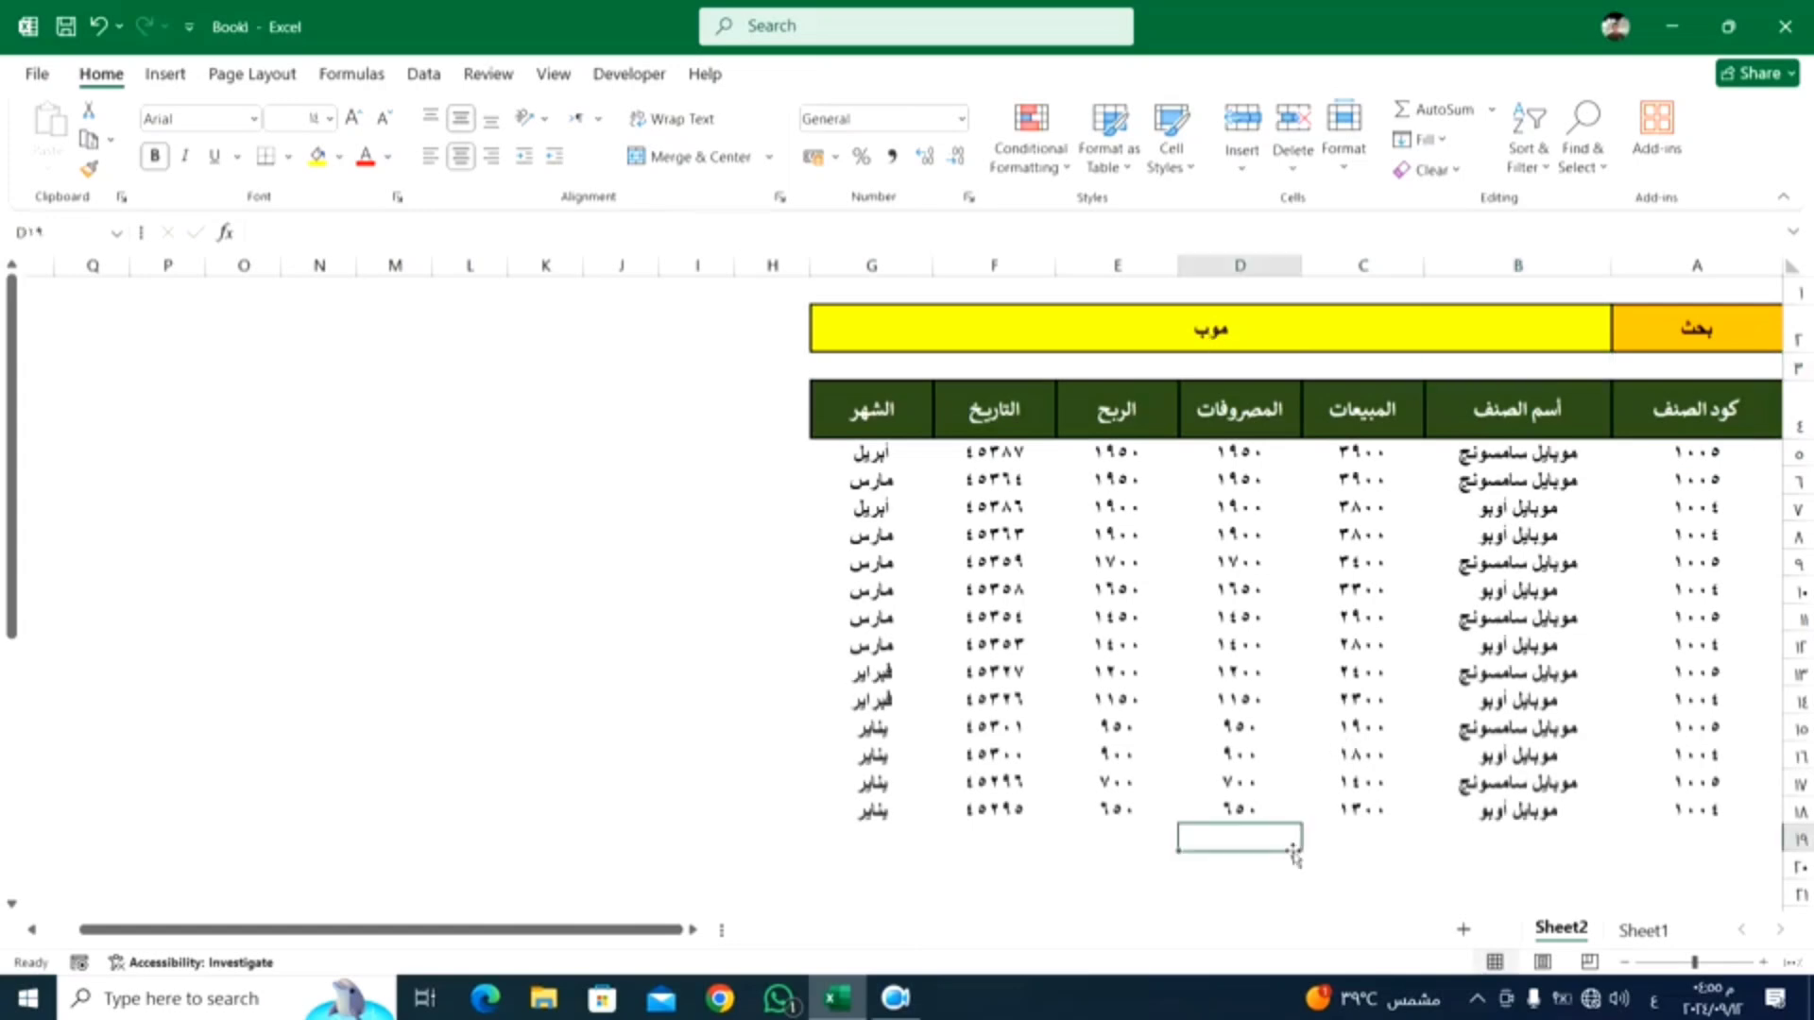